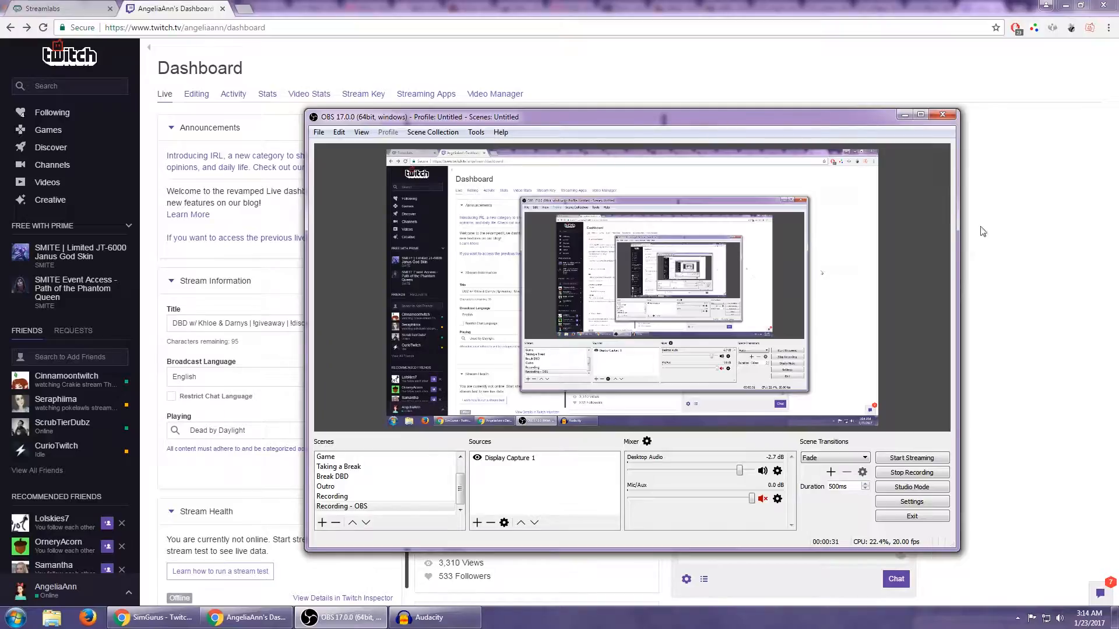
Step: Search the web for obs in a new browser tab, open the Open Broadcaster Software site and look over its home page
{"action": "left_click_drag", "start_coordinate": [789, 122], "coordinate": [762, 121]}
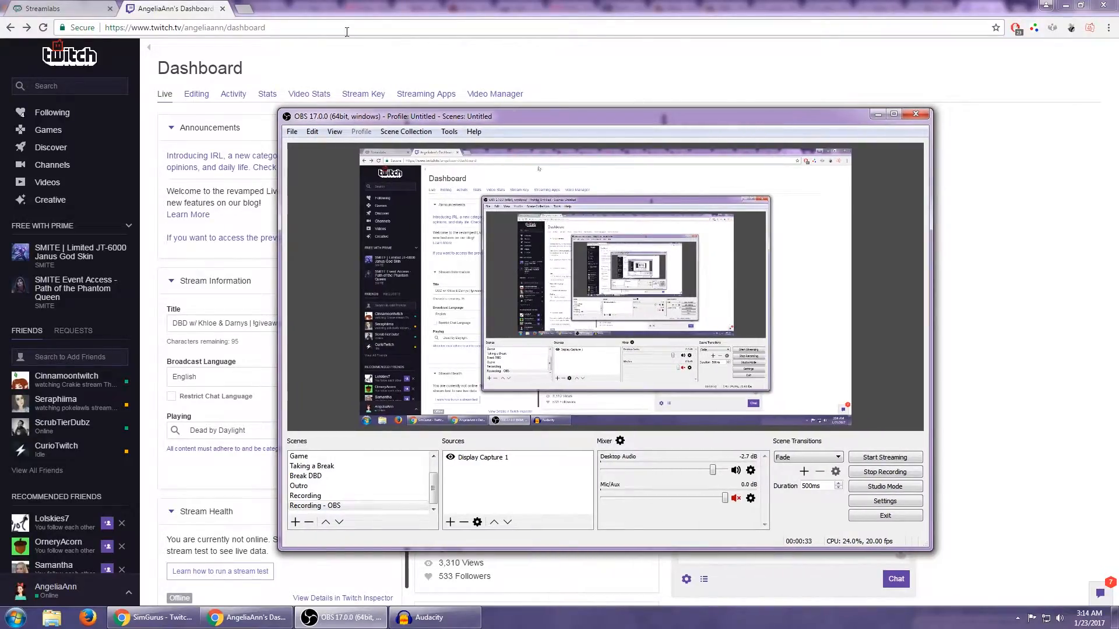
{"action": "left_click", "coordinate": [246, 10]}
{"action": "type", "text": "obs"}
{"action": "key", "text": "Return"}
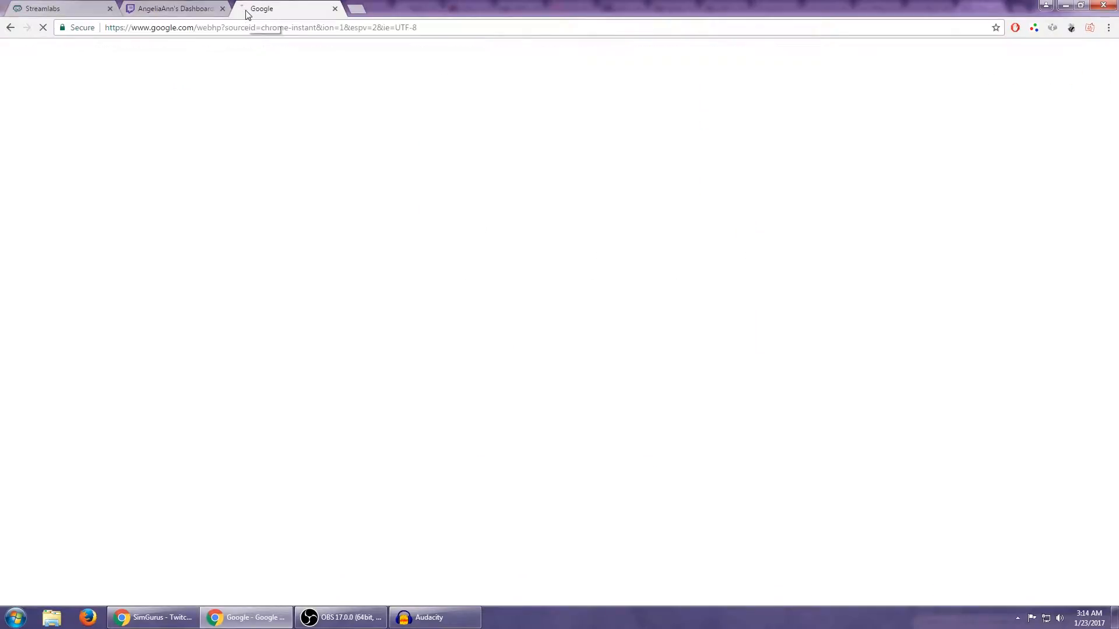
{"action": "left_click", "coordinate": [174, 151]}
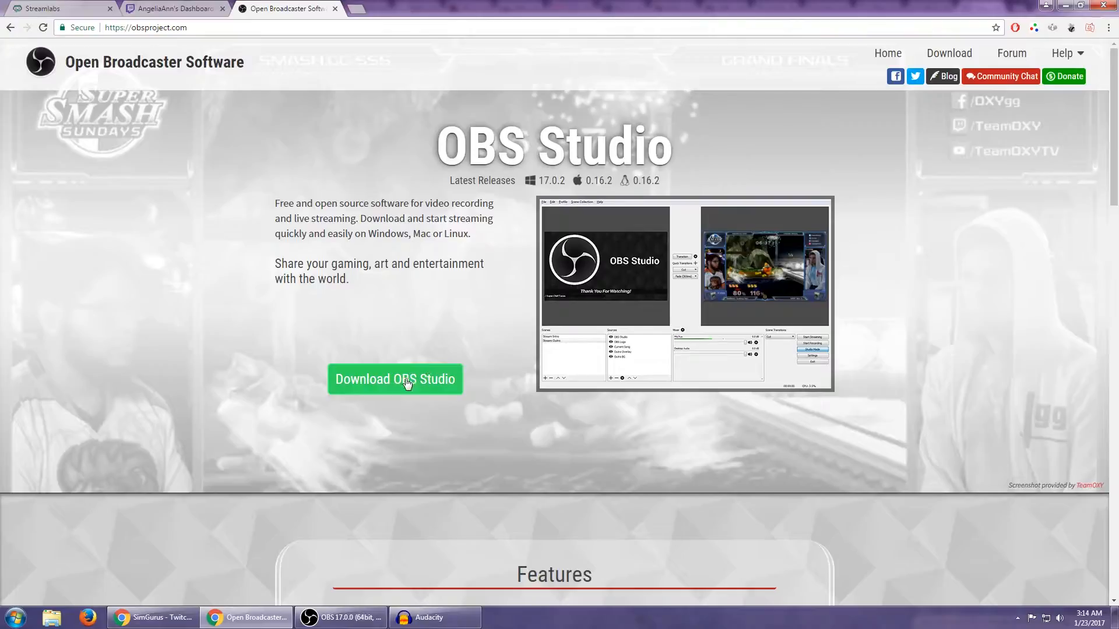
{"action": "scroll", "coordinate": [676, 395], "scroll_direction": "down", "scroll_amount": 1}
{"action": "scroll", "coordinate": [674, 390], "scroll_direction": "down", "scroll_amount": 4}
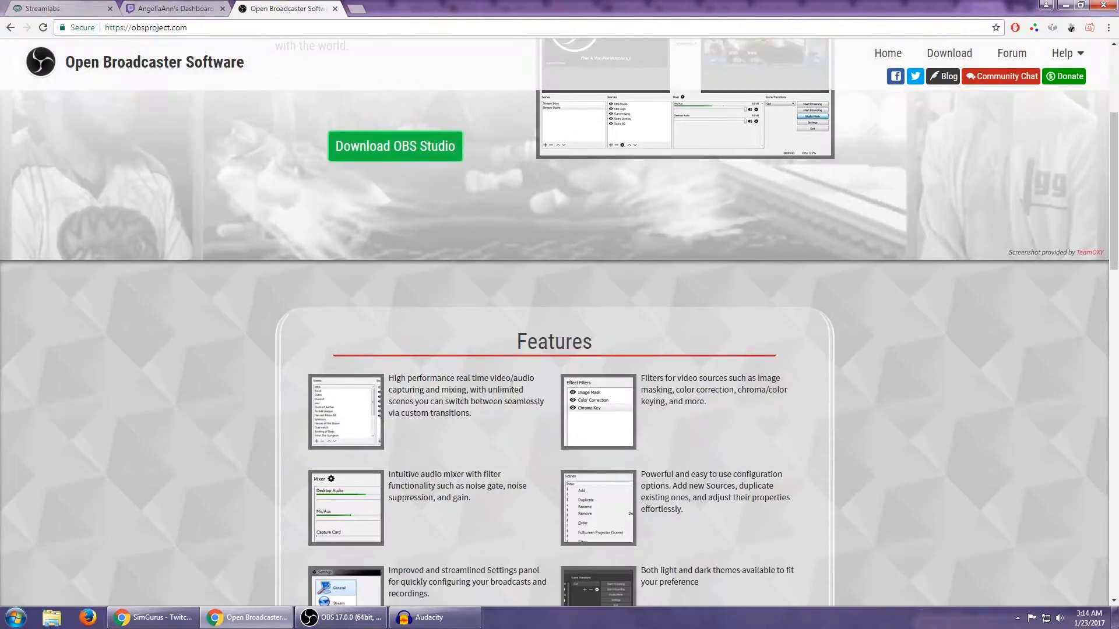
{"action": "scroll", "coordinate": [844, 347], "scroll_direction": "up", "scroll_amount": 5}
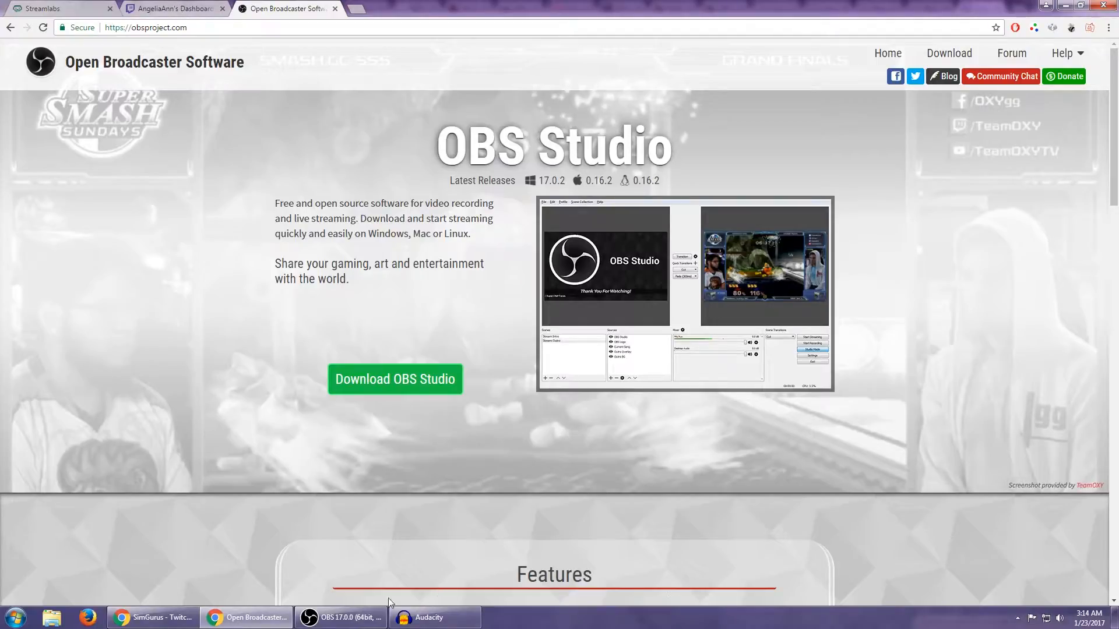
Step: Return to OBS, look through the scenes list, preview the gameplay overlay scene and switch back to Recording - OBS
{"action": "left_click", "coordinate": [361, 618]}
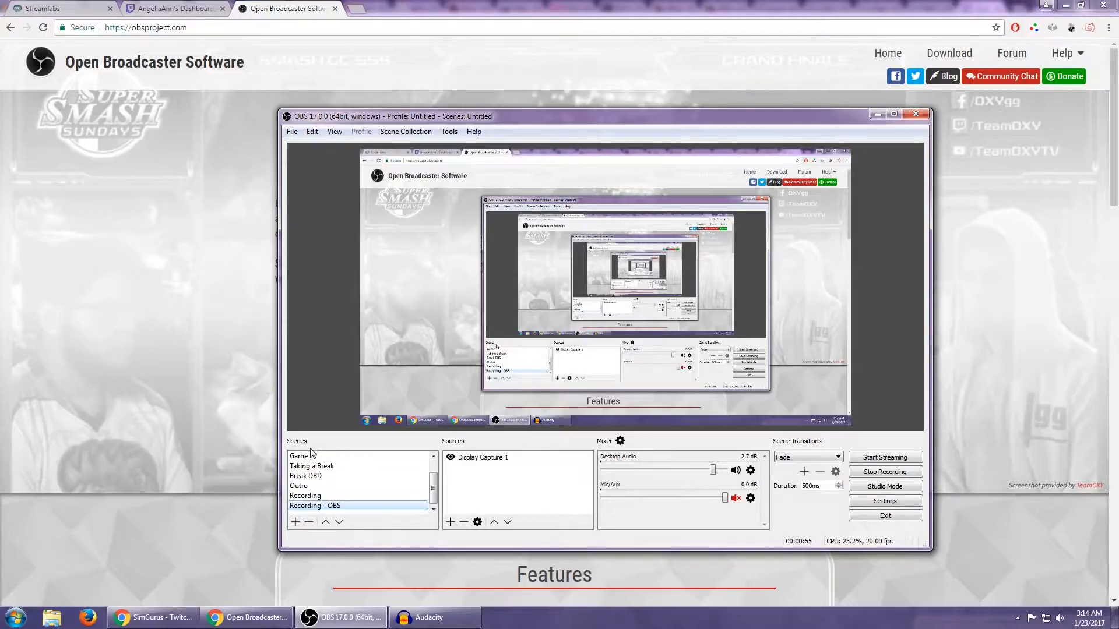
{"action": "left_click_drag", "start_coordinate": [434, 494], "coordinate": [435, 473]}
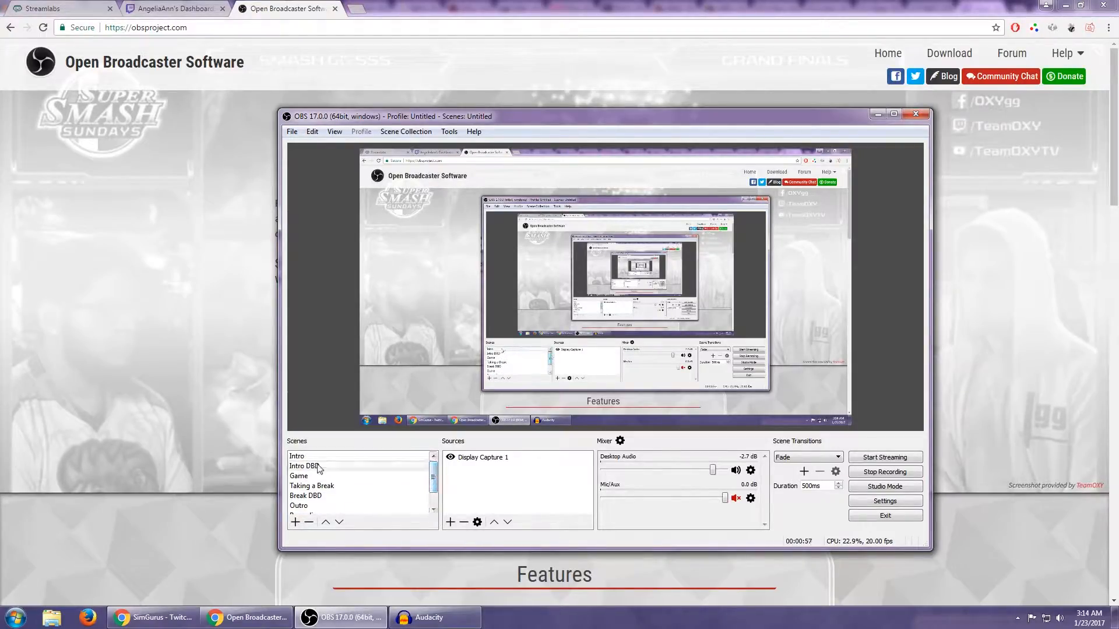
{"action": "left_click_drag", "start_coordinate": [433, 484], "coordinate": [430, 505]}
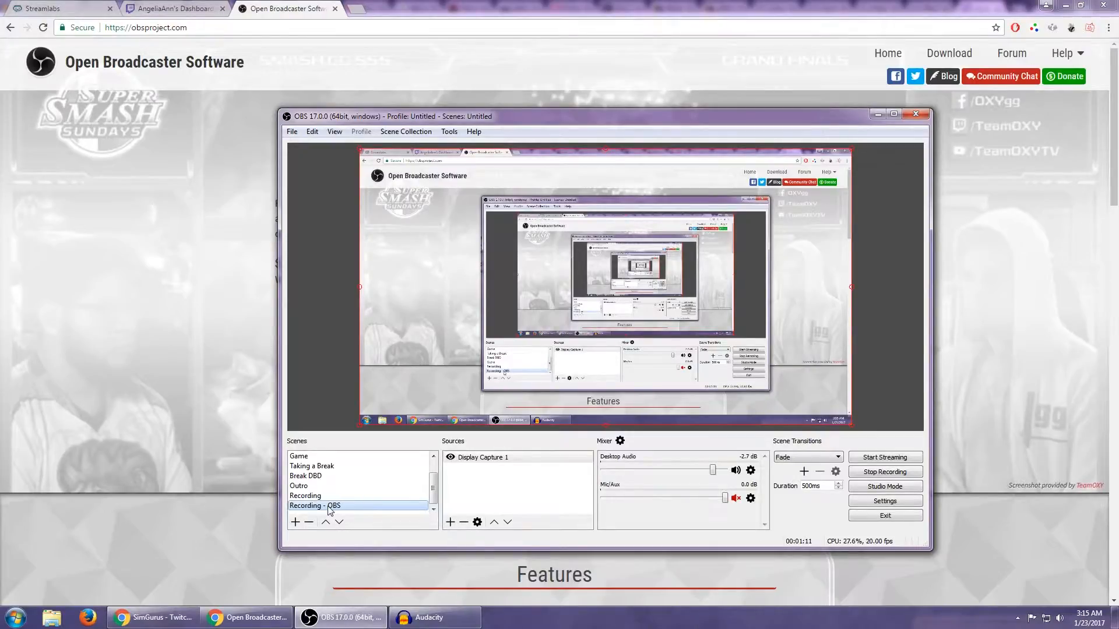
{"action": "scroll", "coordinate": [324, 483], "scroll_direction": "up", "scroll_amount": 1}
{"action": "left_click", "coordinate": [306, 467]}
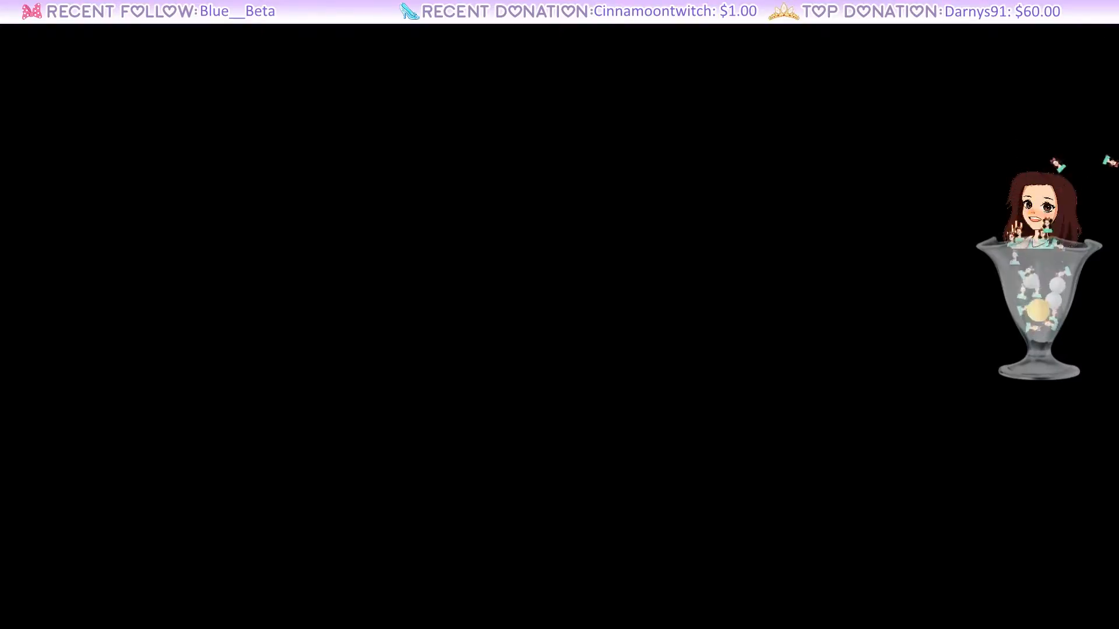
{"action": "left_click", "coordinate": [329, 507]}
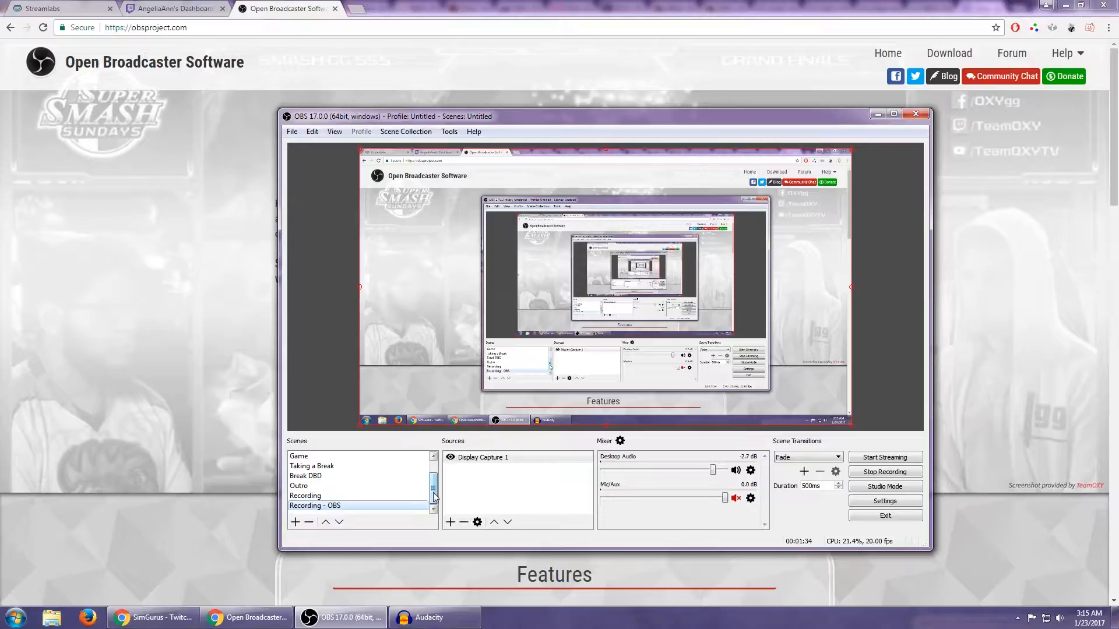
Step: Add a new scene named Scene 1, keeping Recording - OBS as the active scene
{"action": "left_click", "coordinate": [296, 525]}
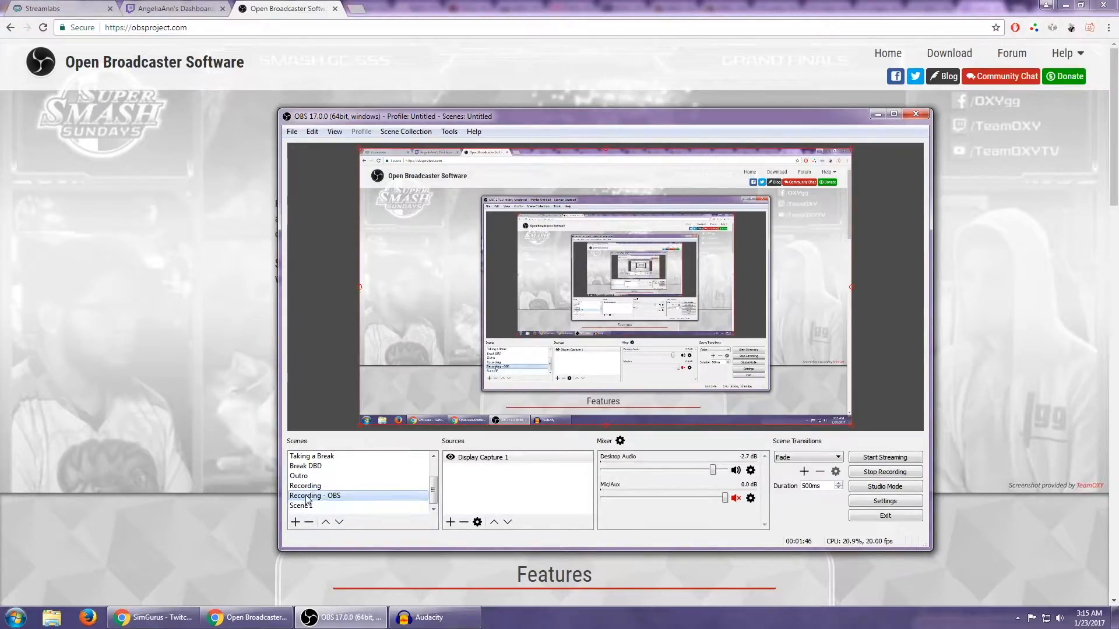
{"action": "left_click", "coordinate": [532, 485]}
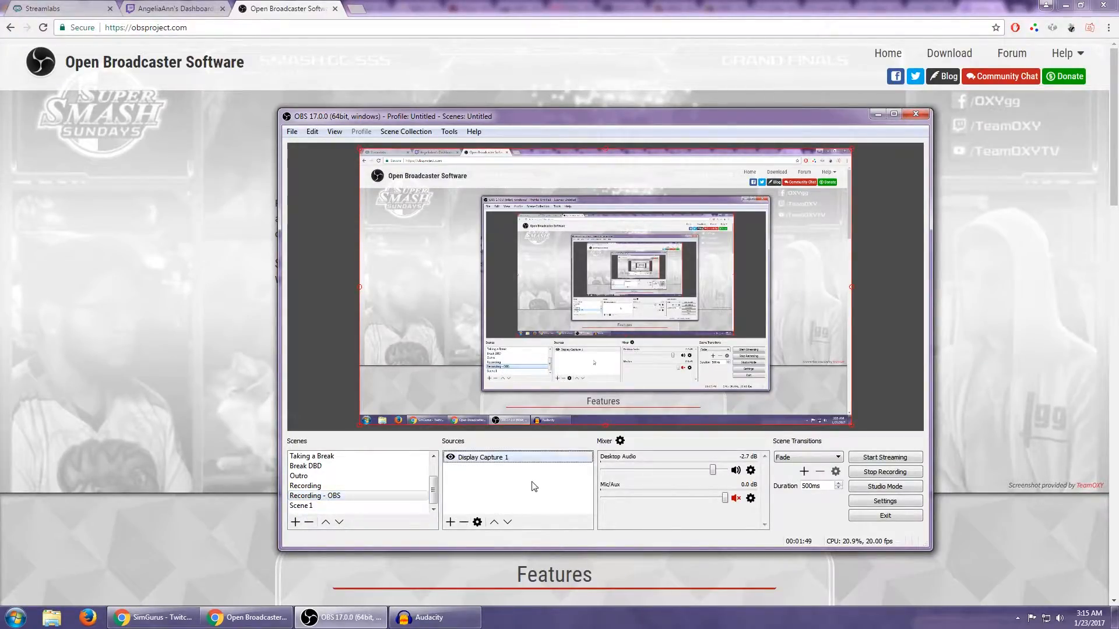
Step: Review the source types that can be added, then preview the stream overlay scene and return to Recording - OBS
{"action": "left_click", "coordinate": [449, 524]}
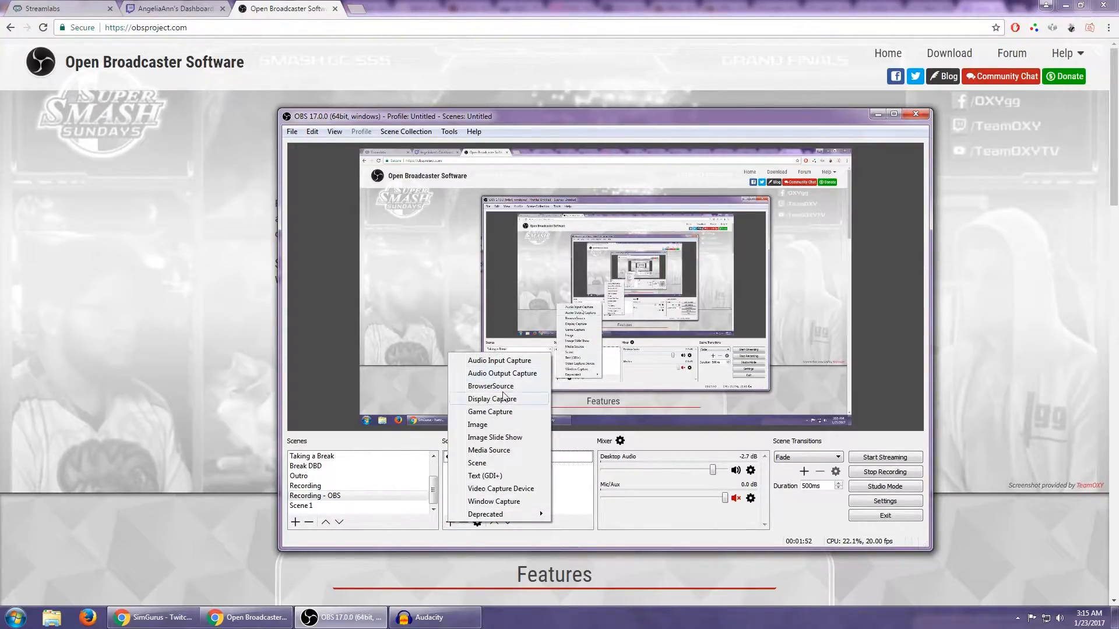
{"action": "mouse_move", "coordinate": [505, 519]}
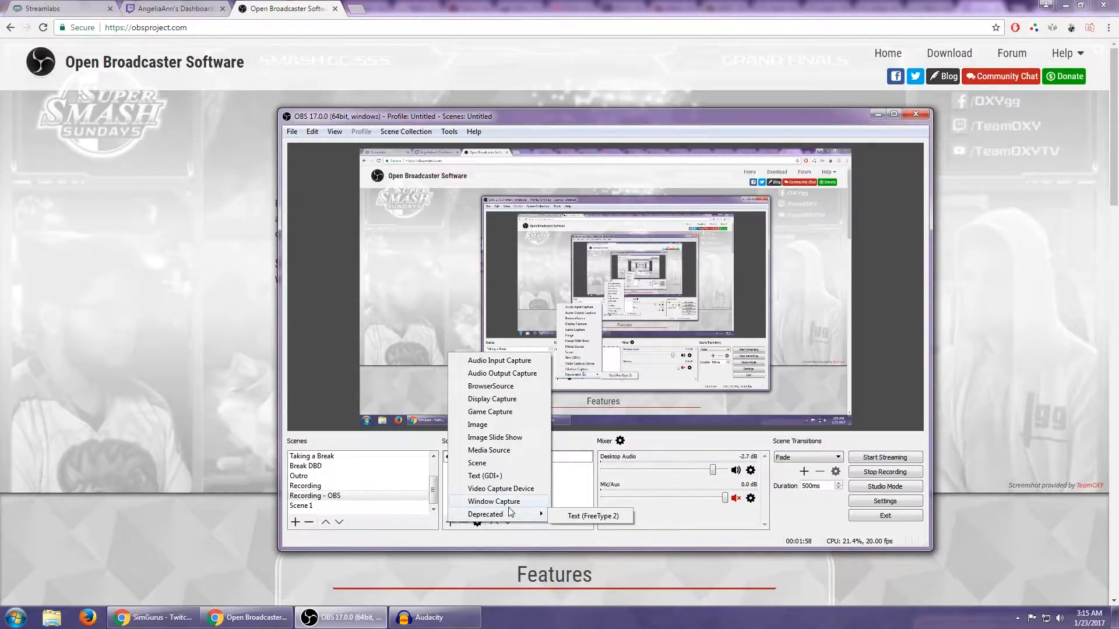
{"action": "left_click", "coordinate": [436, 501]}
{"action": "scroll", "coordinate": [432, 493], "scroll_direction": "up", "scroll_amount": 1}
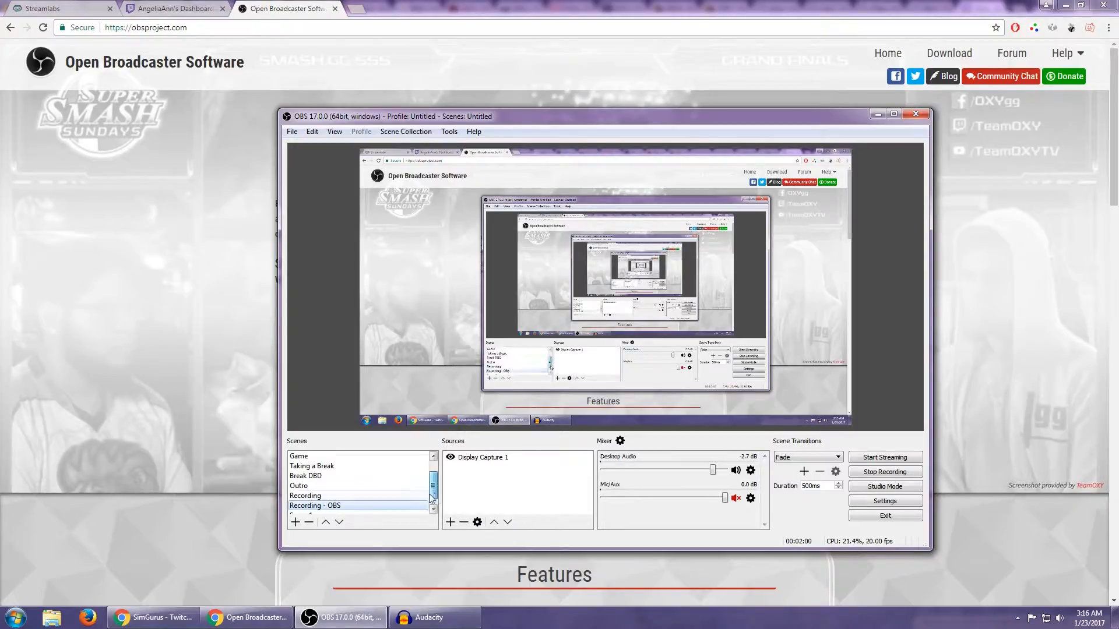
{"action": "left_click", "coordinate": [306, 466]}
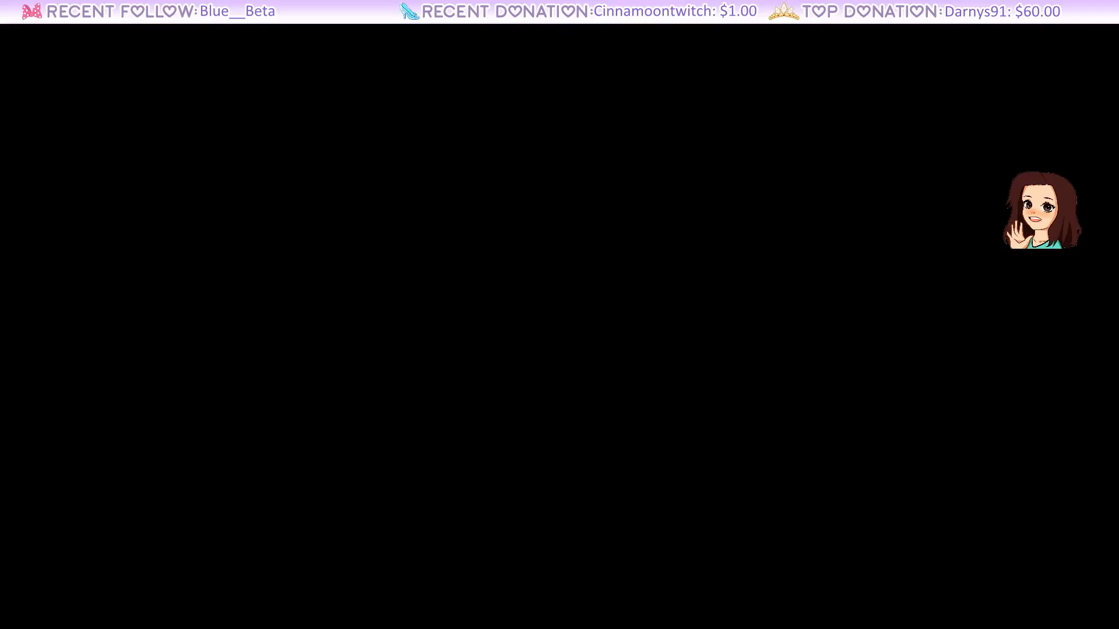
{"action": "left_click", "coordinate": [315, 495]}
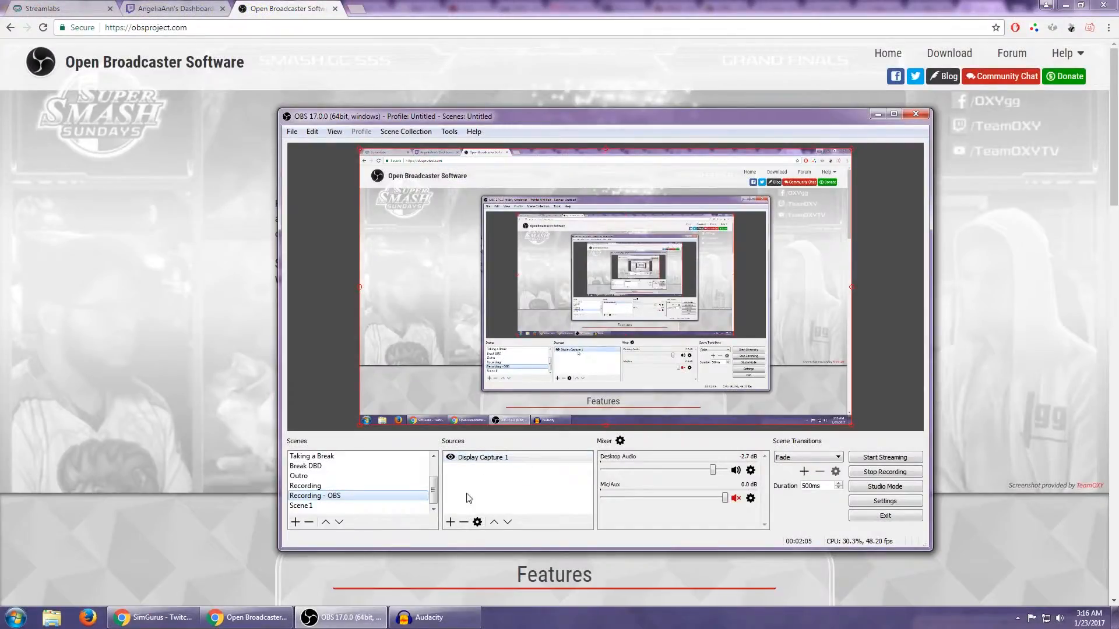
Step: Add a new visible Game Capture source named Game Capture 1 to the Recording - OBS scene
{"action": "left_click", "coordinate": [450, 522]}
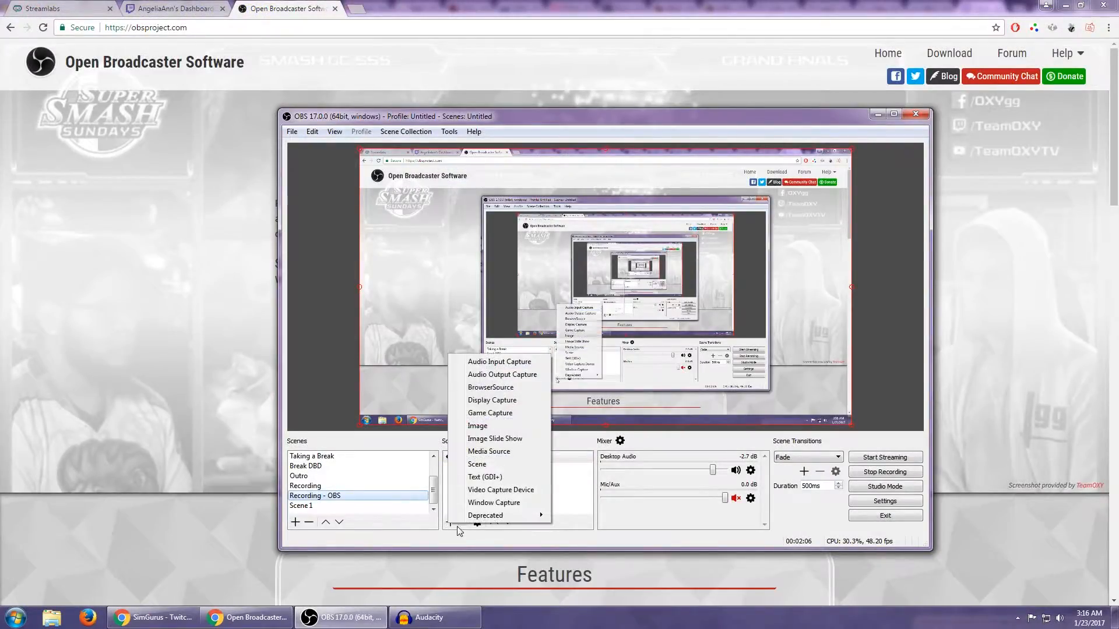
{"action": "left_click", "coordinate": [499, 415]}
{"action": "left_click", "coordinate": [631, 414]}
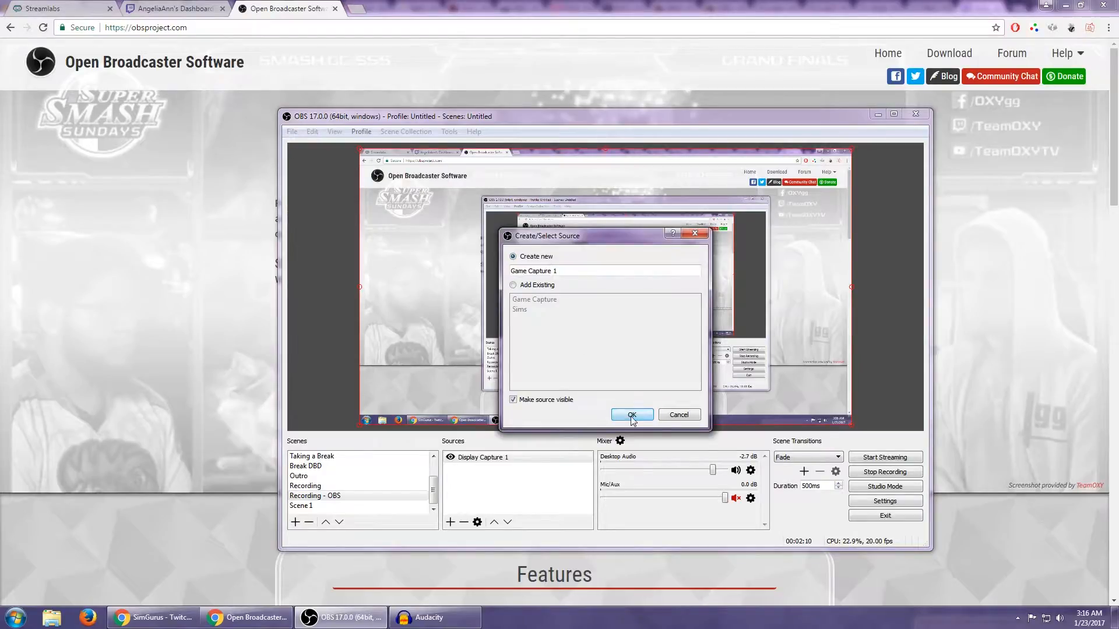
Step: Try the Capture specific window mode for the game capture, with window match priority Executable Name
{"action": "left_click", "coordinate": [589, 398]}
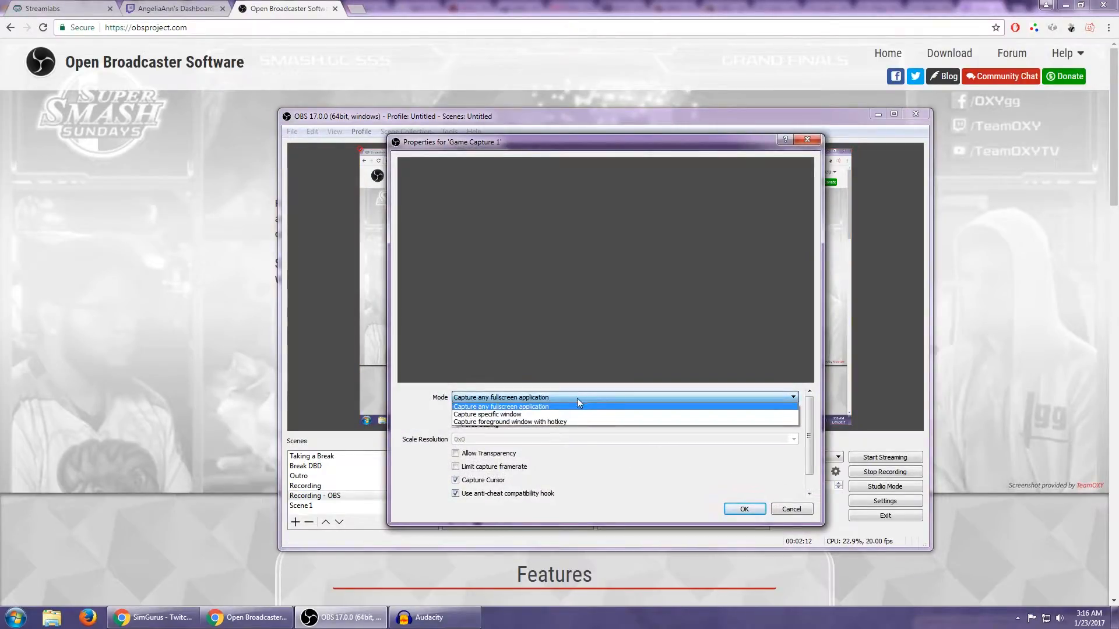
{"action": "left_click", "coordinate": [592, 134]}
{"action": "left_click_drag", "start_coordinate": [538, 147], "coordinate": [272, 142]}
{"action": "left_click", "coordinate": [308, 394]}
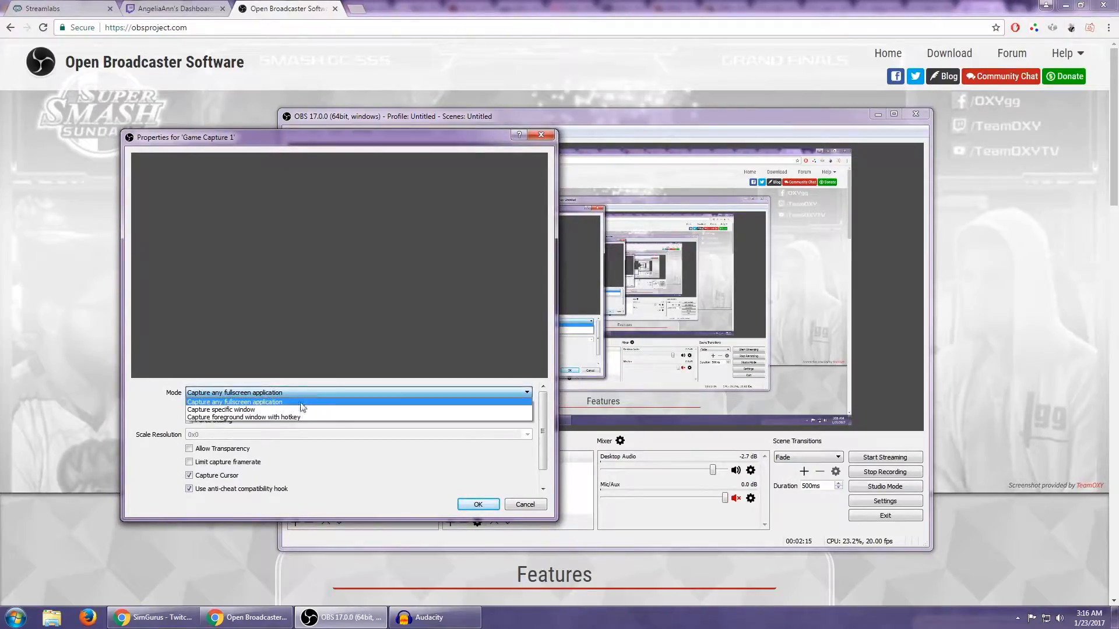
{"action": "left_click", "coordinate": [257, 412]}
{"action": "left_click", "coordinate": [343, 406]}
{"action": "left_click", "coordinate": [236, 430]}
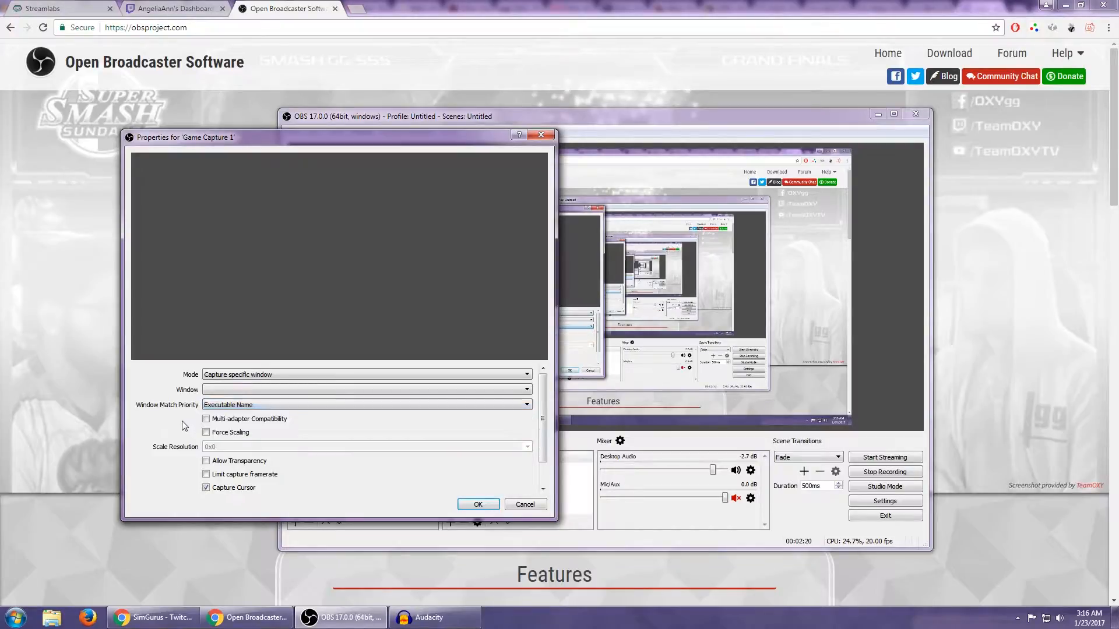
Step: Review the windows available for capture and the remaining game capture options, then cancel the properties
{"action": "left_click", "coordinate": [240, 391]}
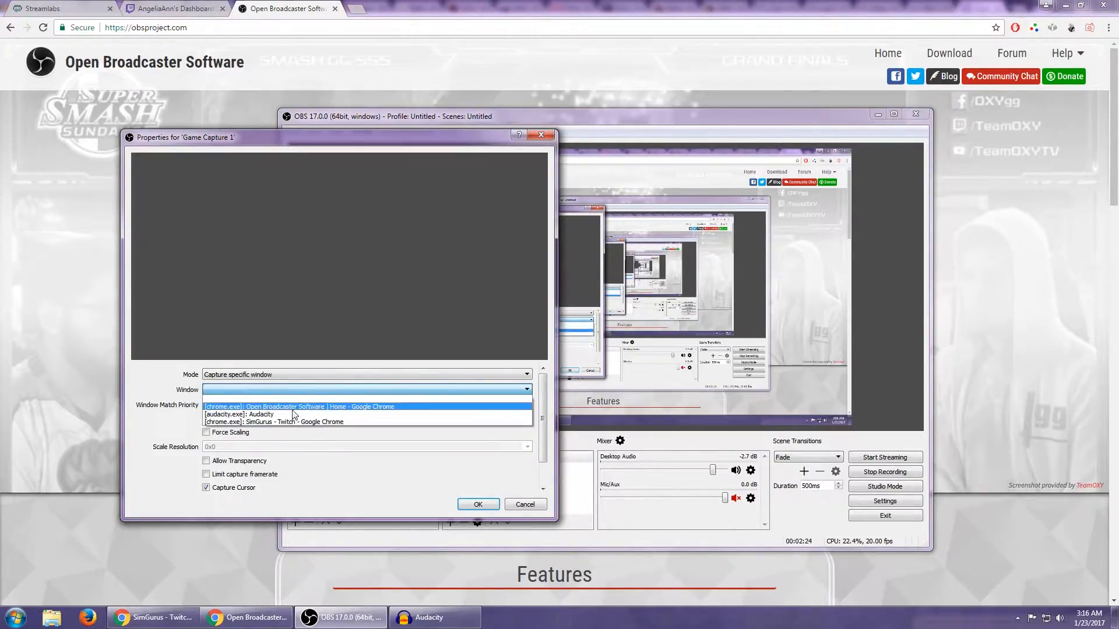
{"action": "left_click", "coordinate": [176, 411]}
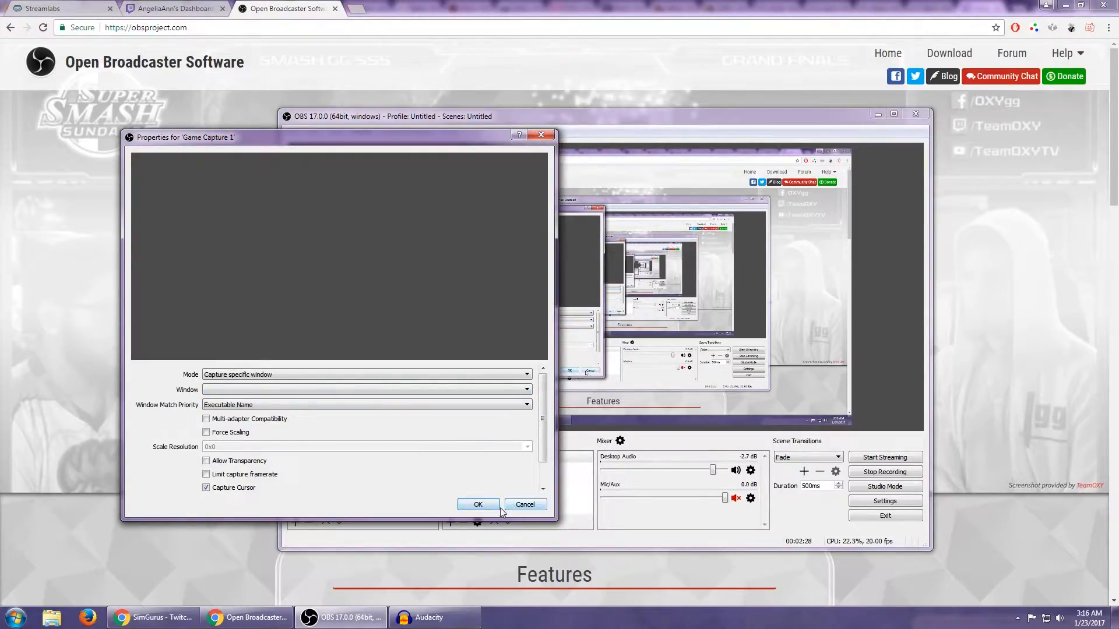
{"action": "scroll", "coordinate": [379, 443], "scroll_direction": "down", "scroll_amount": 3}
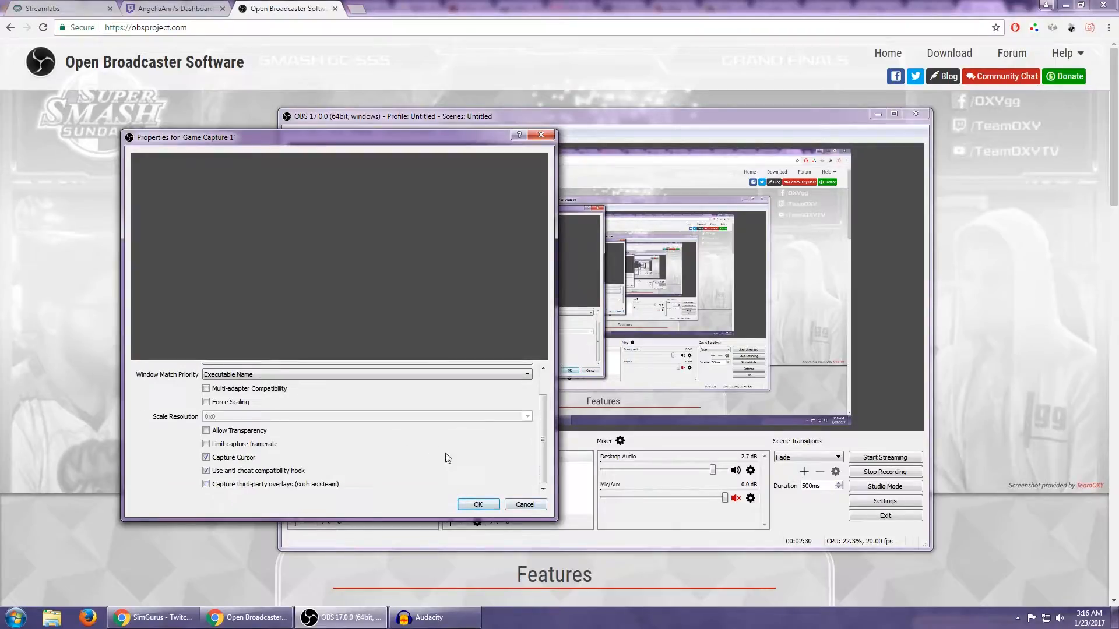
{"action": "left_click", "coordinate": [524, 506]}
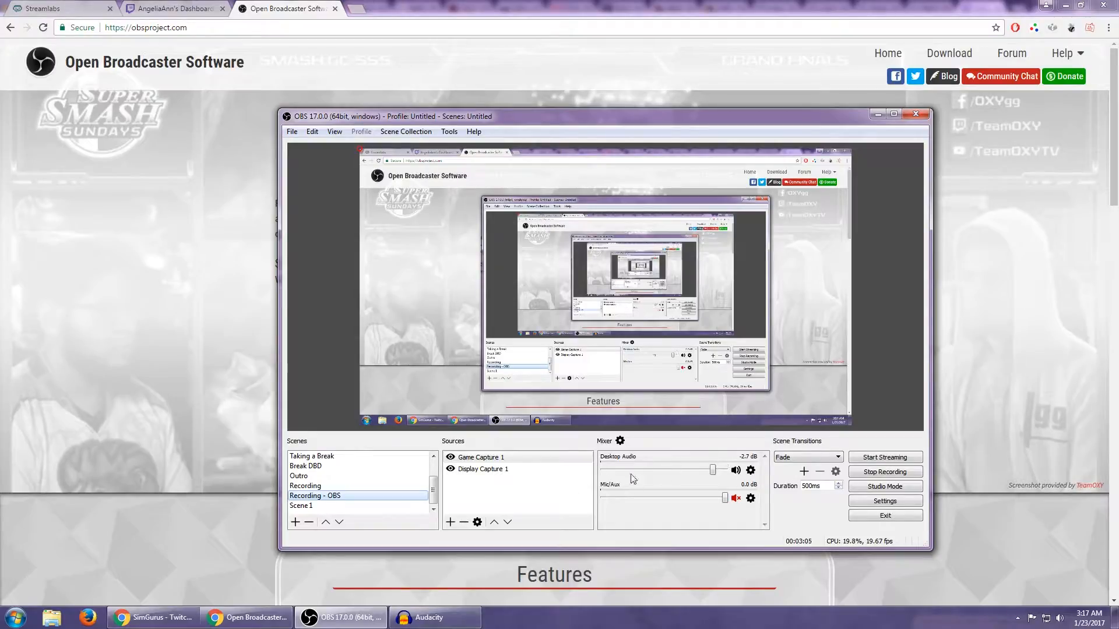
Step: Review the output devices available in the Desktop Audio properties and leave without changing the device
{"action": "left_click", "coordinate": [751, 471]}
{"action": "left_click", "coordinate": [783, 496]}
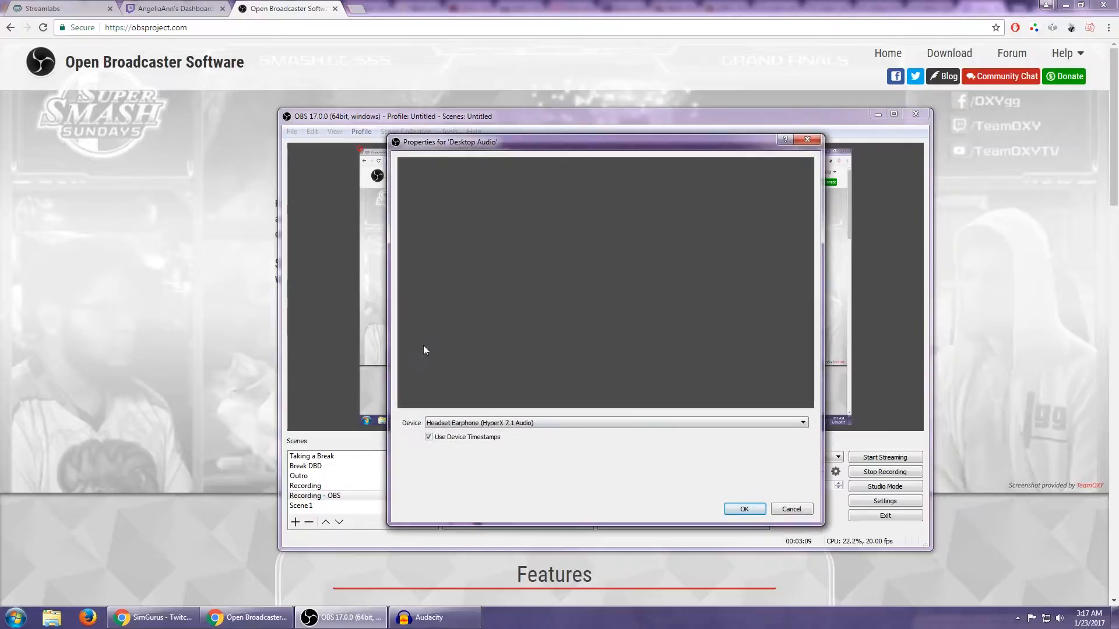
{"action": "left_click", "coordinate": [509, 424]}
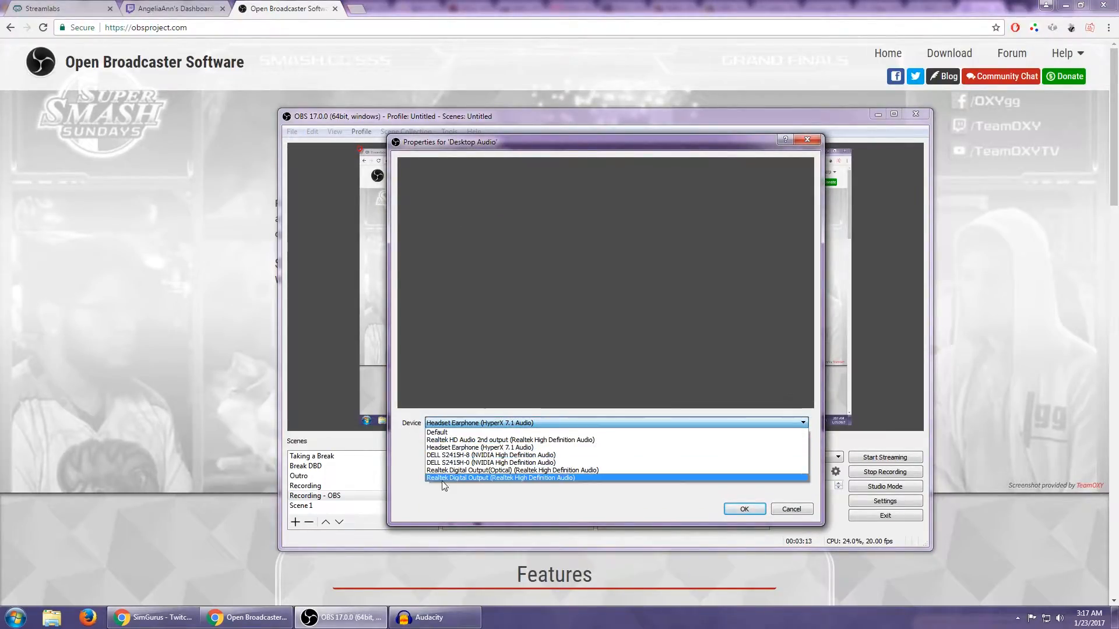
{"action": "left_click", "coordinate": [429, 515]}
{"action": "left_click", "coordinate": [787, 516]}
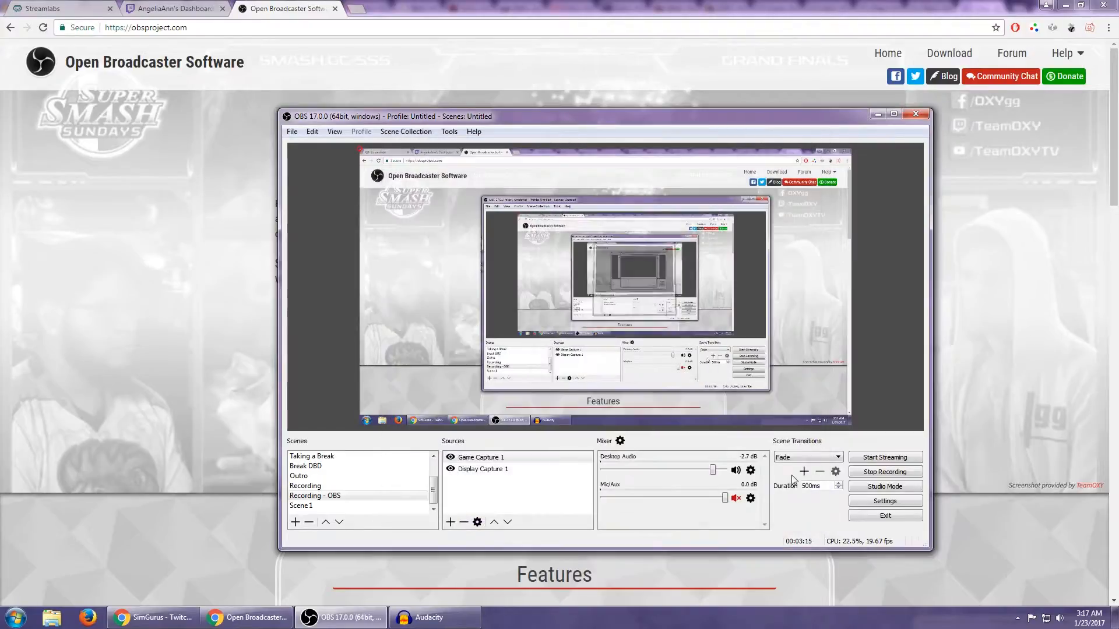
Step: View the audio filters window for Desktop Audio and close it
{"action": "left_click", "coordinate": [750, 470]}
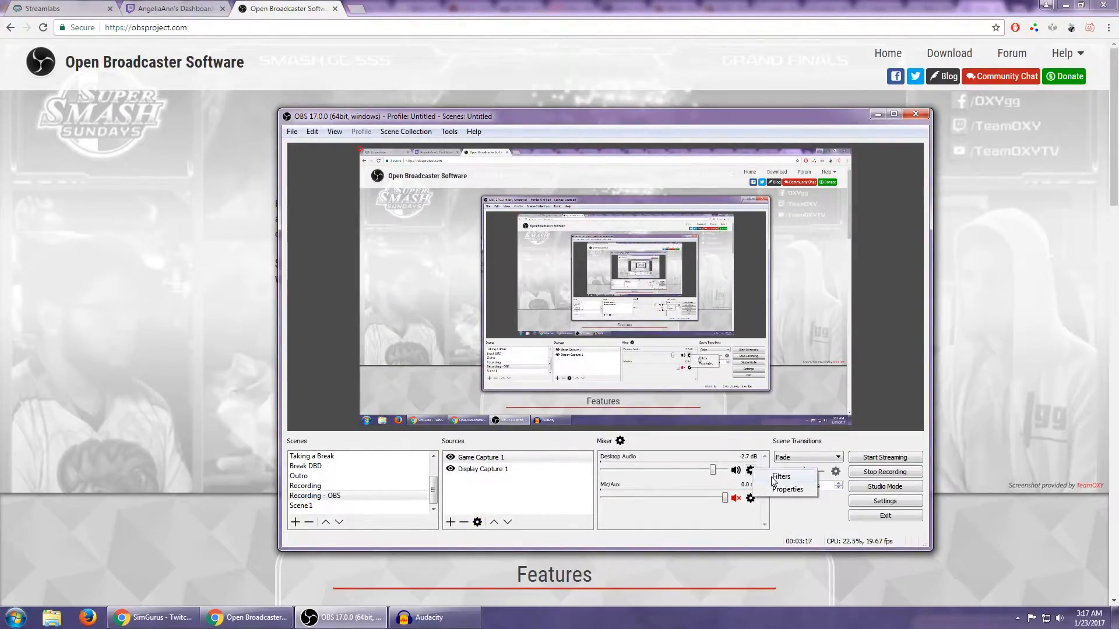
{"action": "left_click", "coordinate": [771, 476]}
{"action": "left_click_drag", "start_coordinate": [662, 117], "coordinate": [496, 124]}
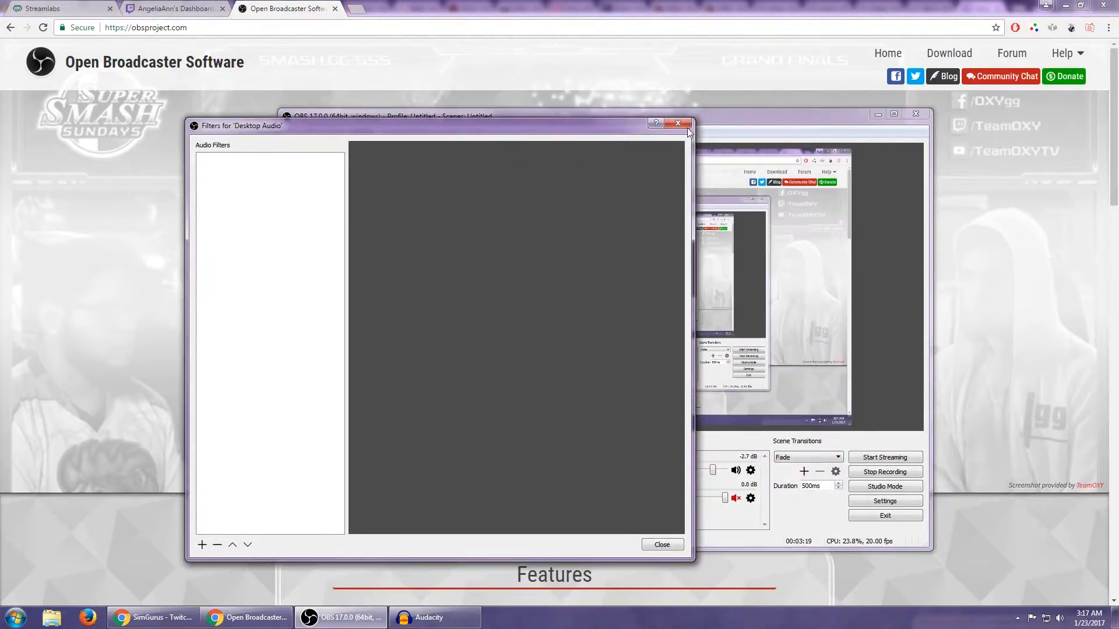
{"action": "left_click", "coordinate": [682, 126]}
Step: Open the Mic/Aux audio filters and examine the Noise Suppression, Noise Gate and Gain settings
{"action": "left_click", "coordinate": [751, 499]}
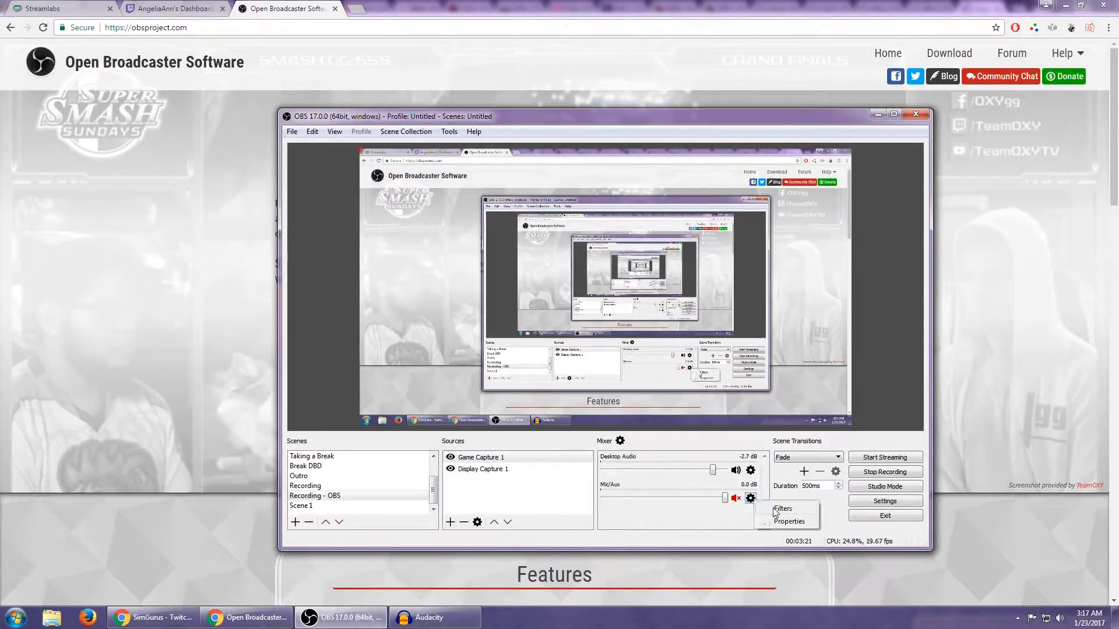
{"action": "left_click", "coordinate": [750, 508]}
{"action": "left_click_drag", "start_coordinate": [601, 117], "coordinate": [297, 102]}
{"action": "left_click", "coordinate": [98, 136]}
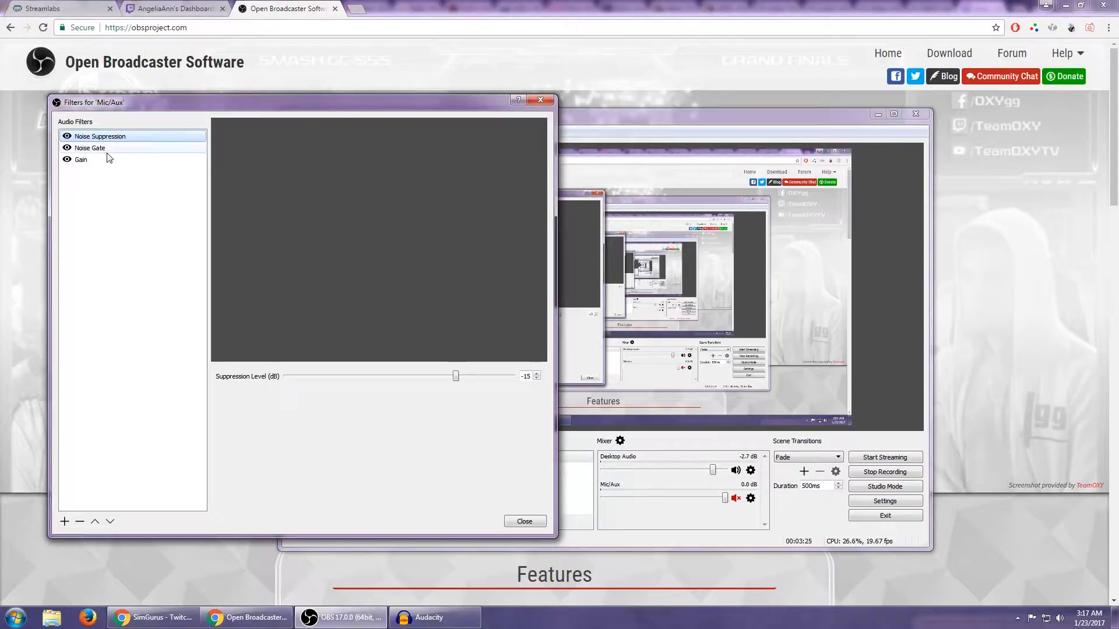
{"action": "left_click", "coordinate": [107, 152]}
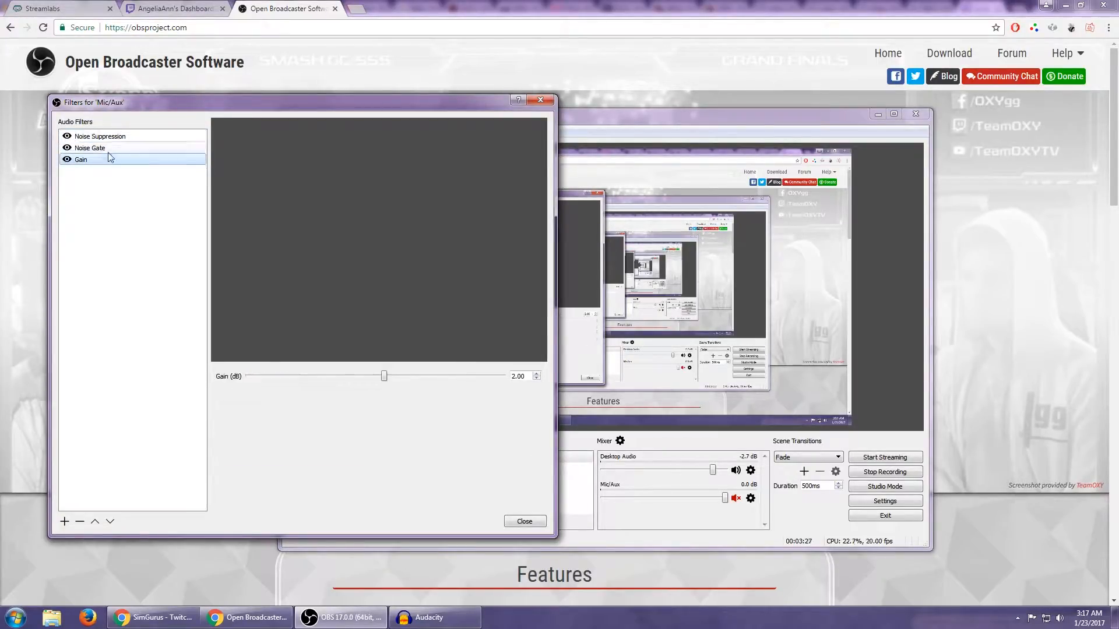
{"action": "left_click", "coordinate": [115, 148]}
{"action": "left_click", "coordinate": [128, 138]}
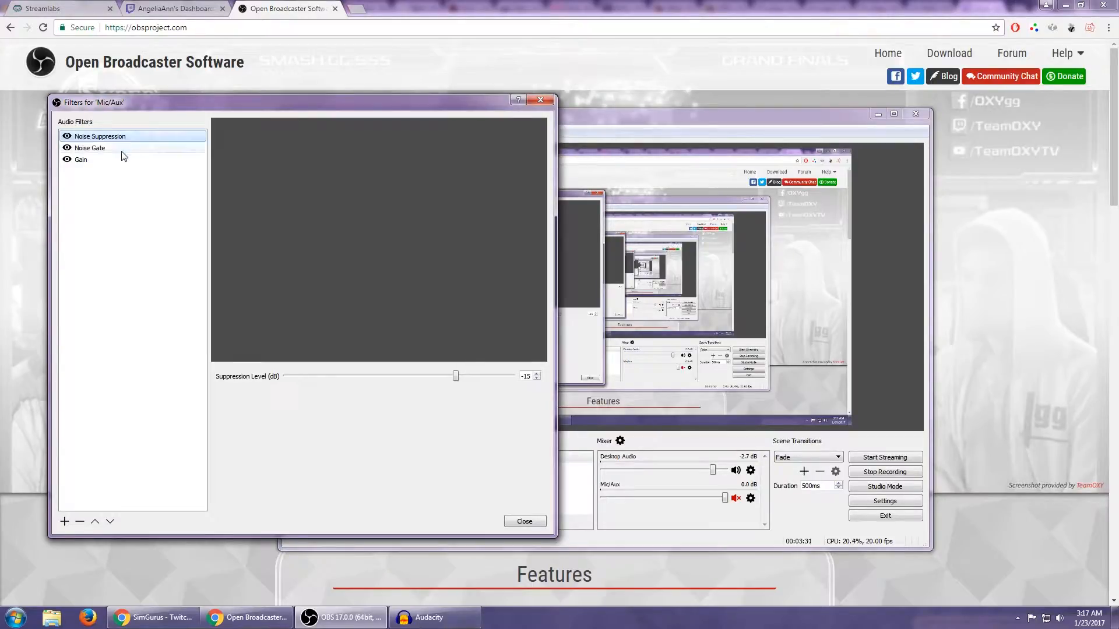
Step: Review the Noise Gate, Noise Suppression and Gain filter settings for Mic/Aux and close the filters window
{"action": "left_click", "coordinate": [117, 149]}
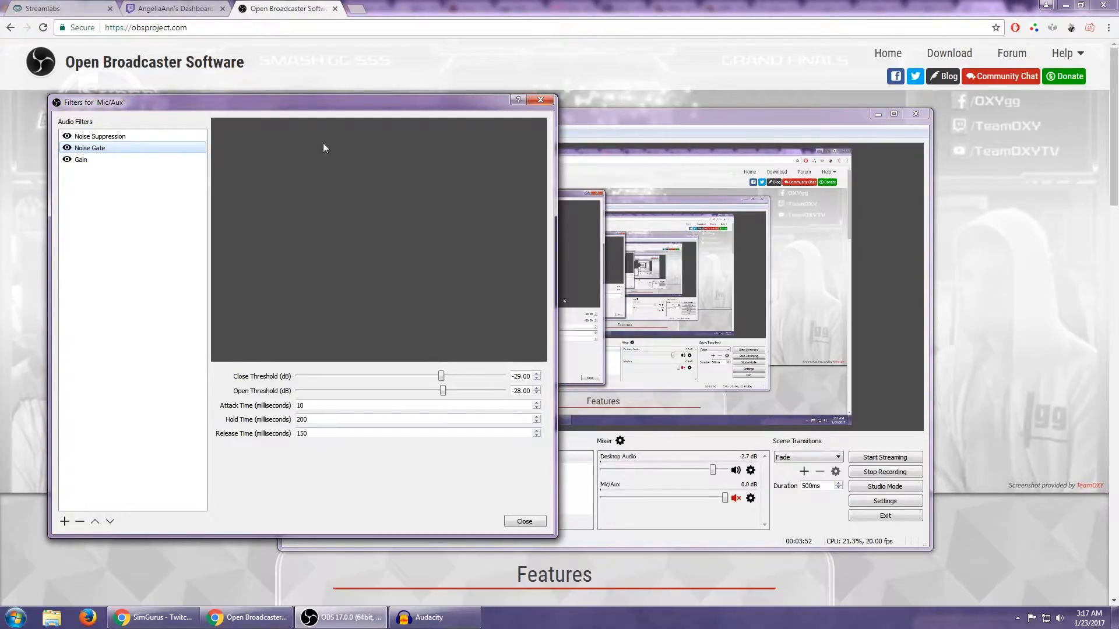
{"action": "left_click", "coordinate": [126, 137]}
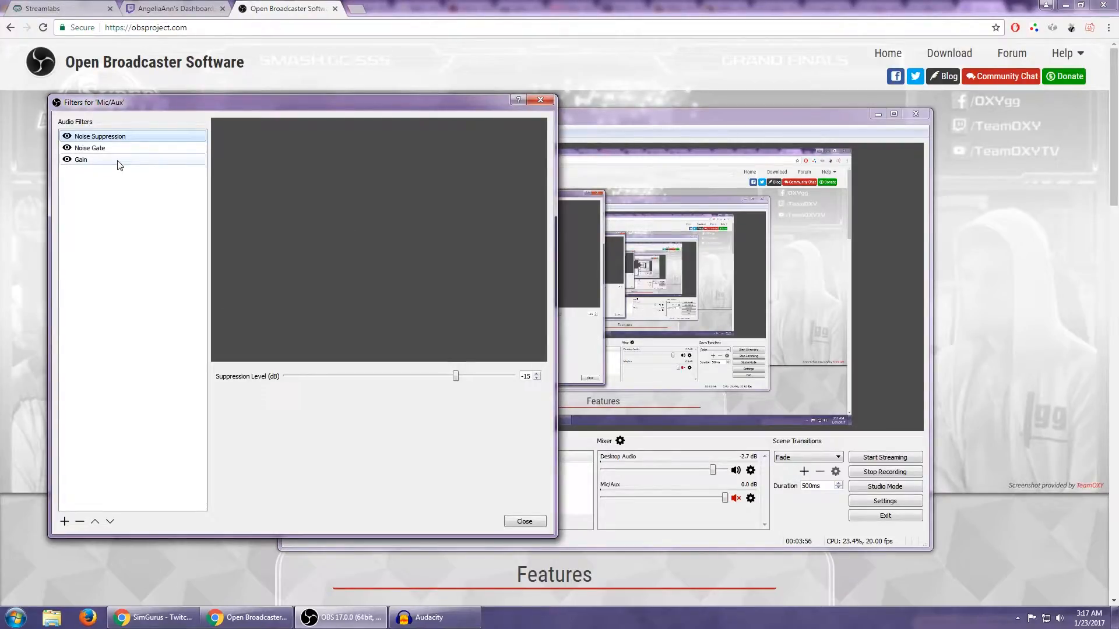
{"action": "left_click", "coordinate": [119, 164]}
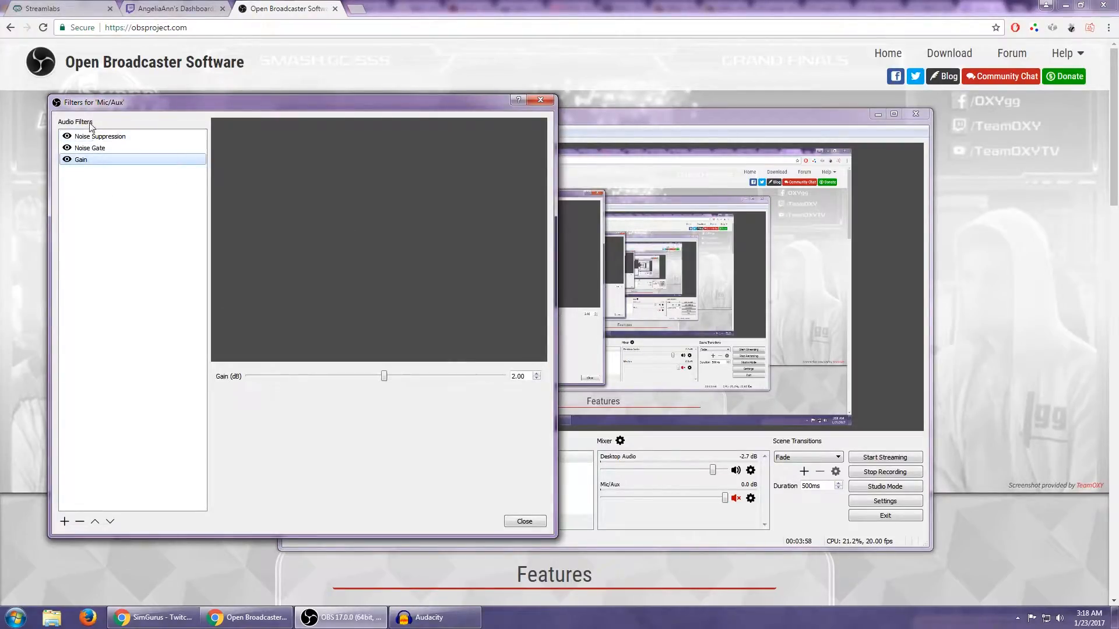
{"action": "left_click", "coordinate": [542, 100]}
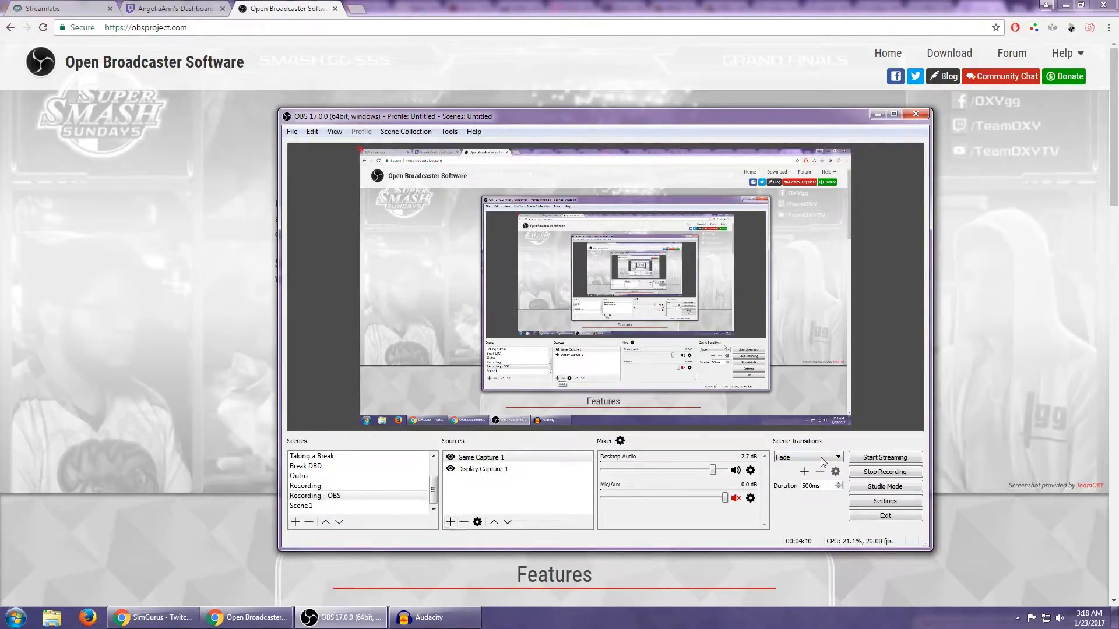
Step: View the available scene transitions, and open the program settings to review the General options
{"action": "left_click", "coordinate": [809, 460]}
{"action": "left_click", "coordinate": [809, 461]}
{"action": "left_click", "coordinate": [883, 505]}
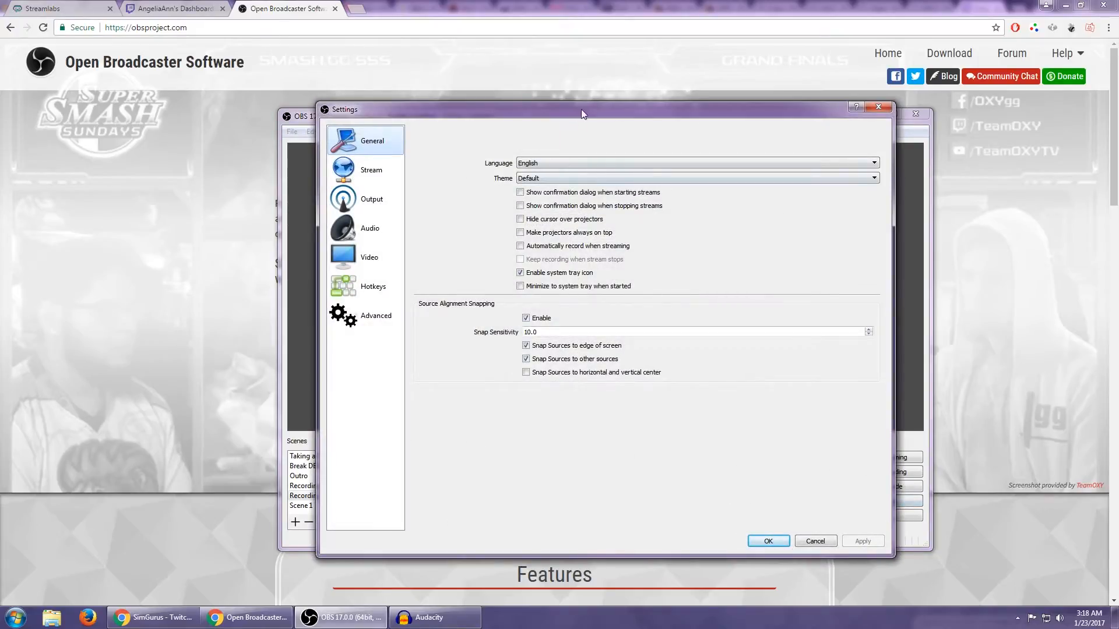
{"action": "left_click_drag", "start_coordinate": [586, 113], "coordinate": [571, 105]}
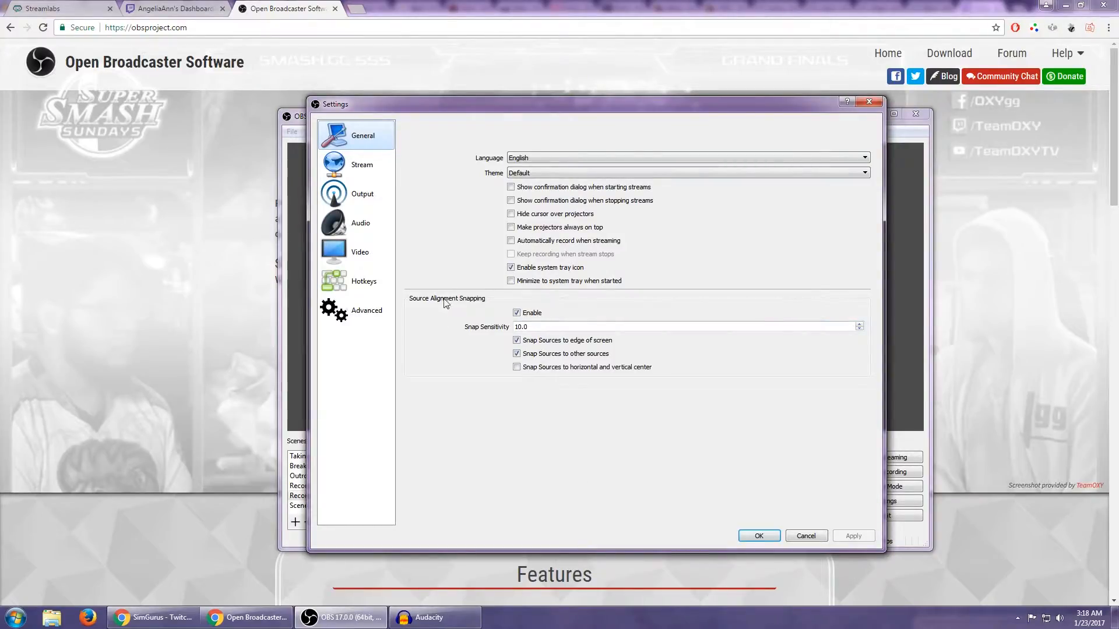
Step: Review the Stream settings and the list of streaming services, and close the settings
{"action": "left_click", "coordinate": [360, 168]}
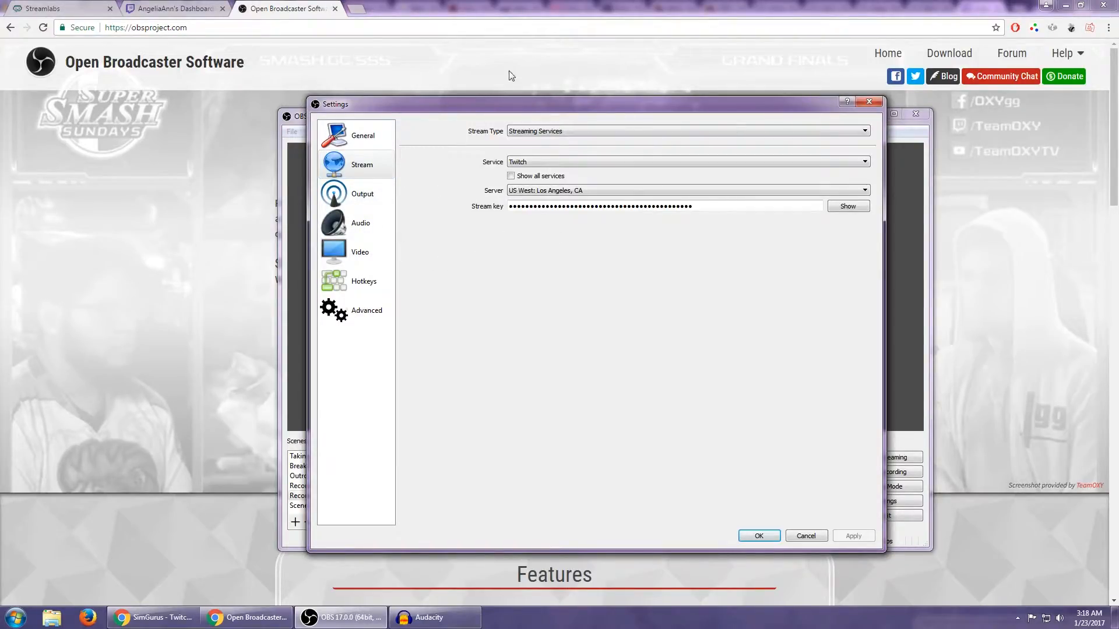
{"action": "left_click_drag", "start_coordinate": [687, 109], "coordinate": [676, 103]}
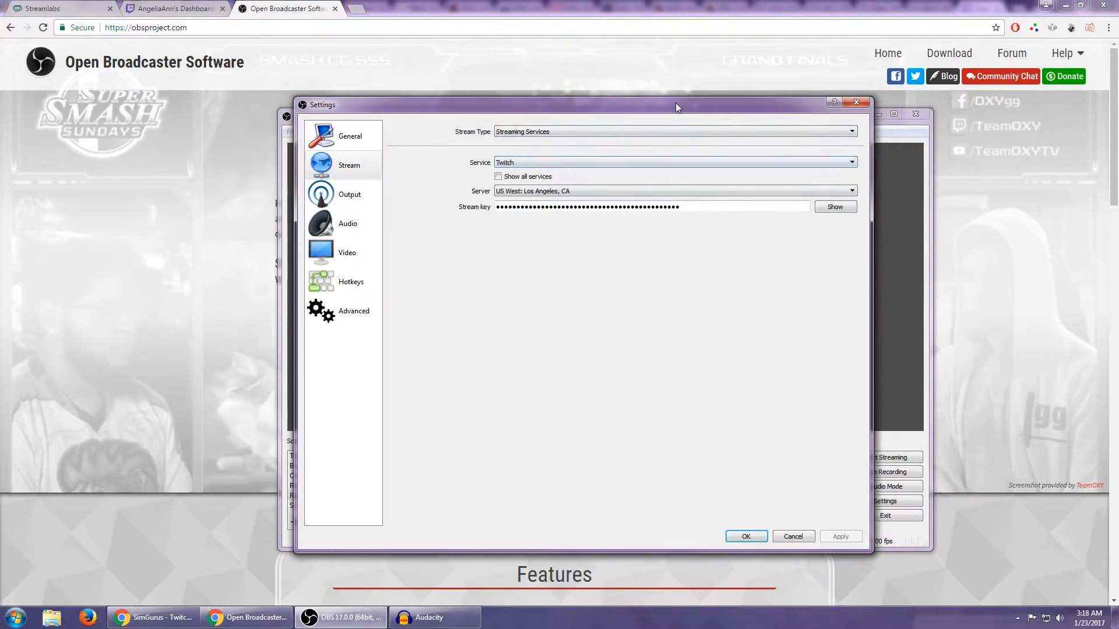
{"action": "left_click", "coordinate": [553, 166]}
{"action": "left_click", "coordinate": [554, 166]}
{"action": "left_click", "coordinate": [856, 103]}
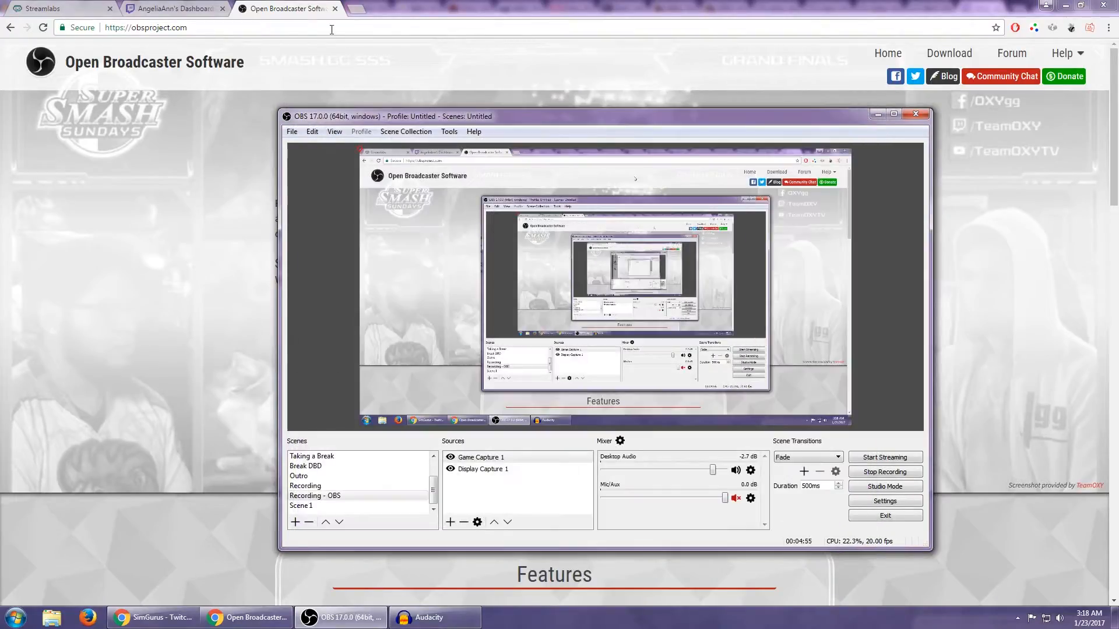
Step: Switch to the Twitch dashboard in the browser and open its Stream Key page without revealing the key
{"action": "left_click", "coordinate": [173, 10]}
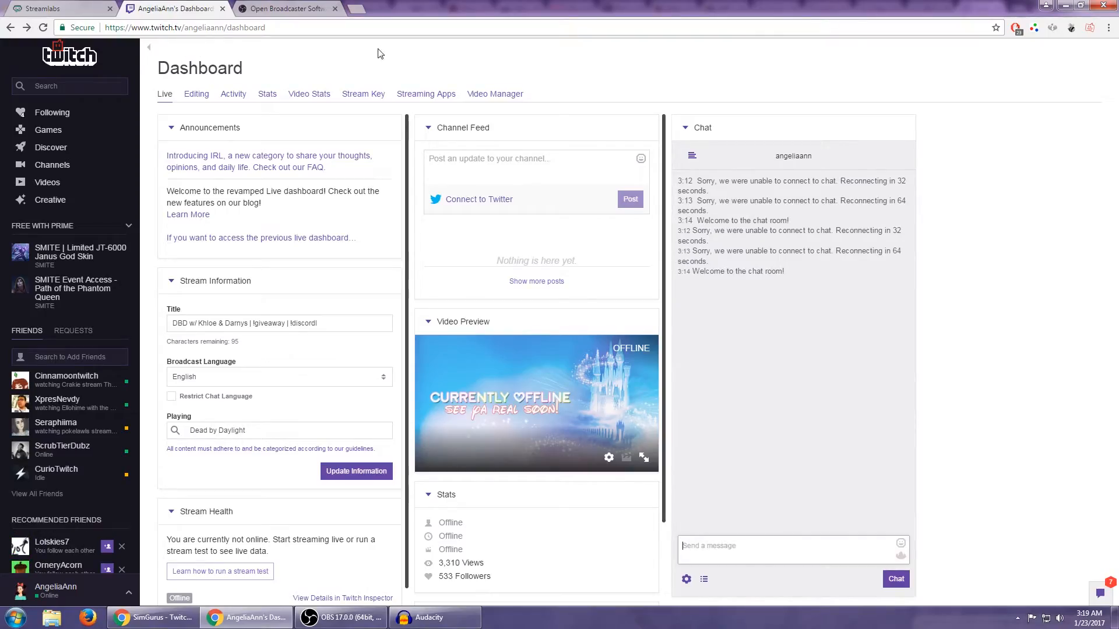
{"action": "left_click", "coordinate": [128, 595]}
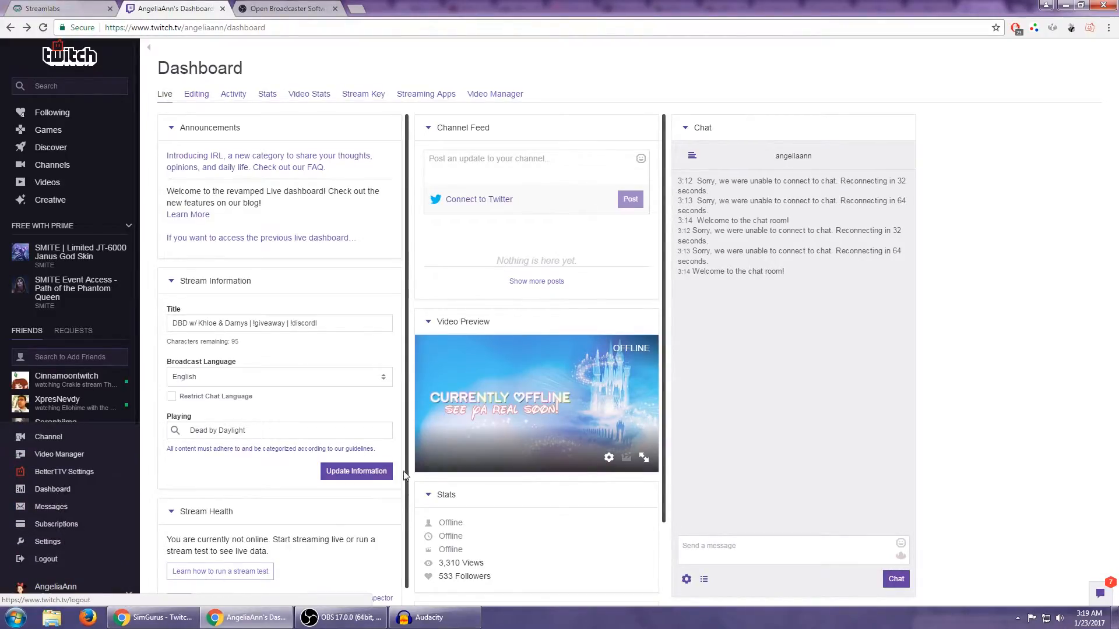
{"action": "left_click", "coordinate": [129, 599]}
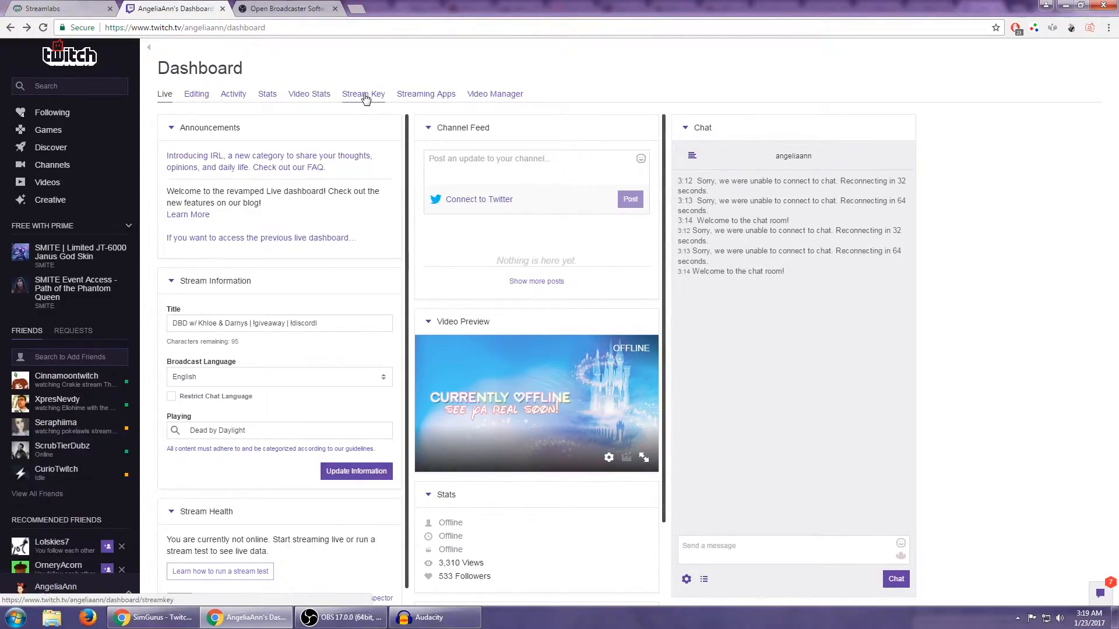
{"action": "left_click", "coordinate": [364, 95]}
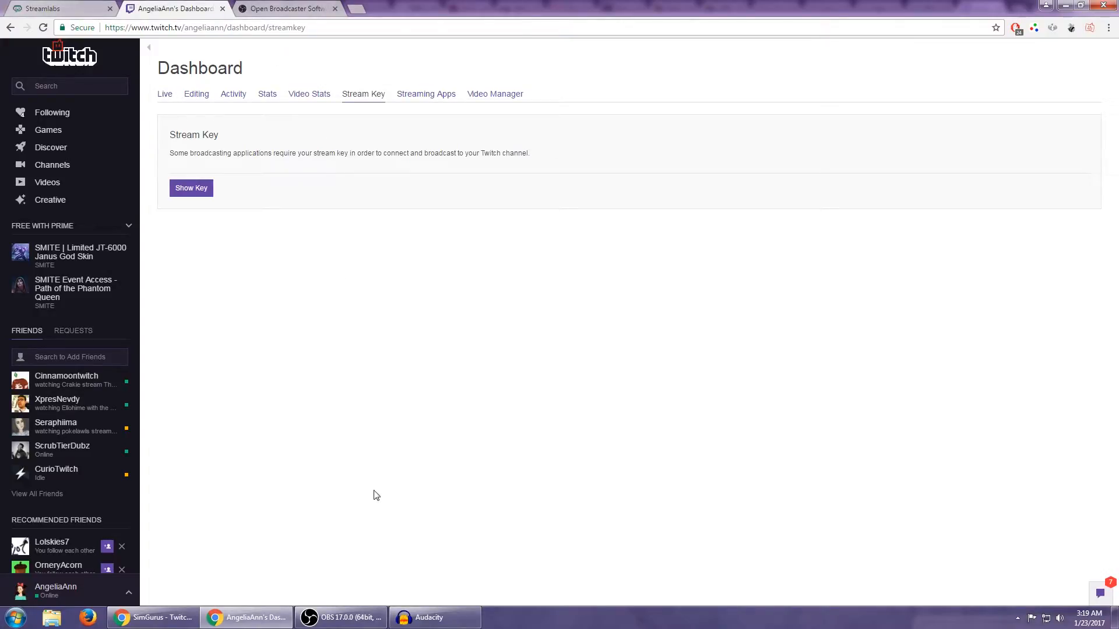
Step: Switch back to OBS, reopen the settings and examine the video bitrate in the Output settings
{"action": "left_click", "coordinate": [336, 619]}
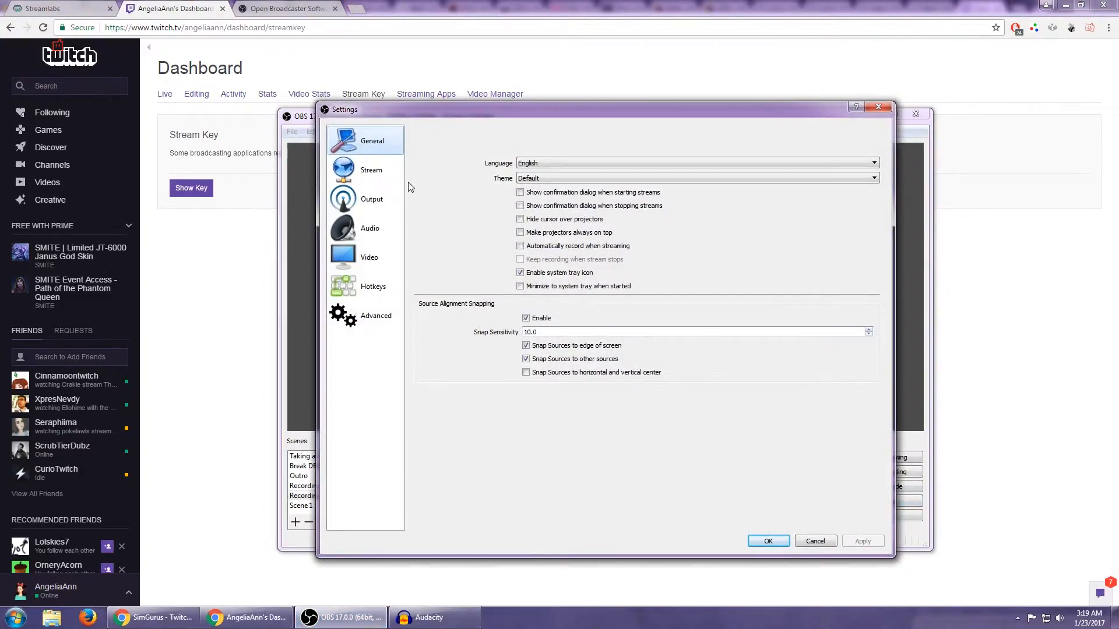
{"action": "left_click", "coordinate": [376, 201]}
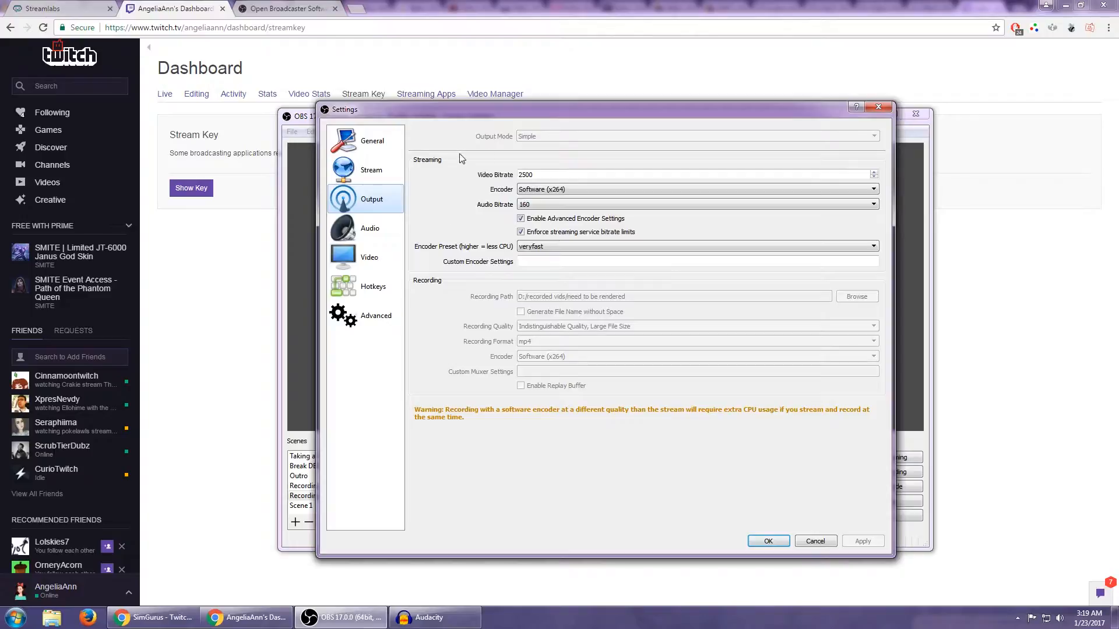
{"action": "double_click", "coordinate": [542, 174]}
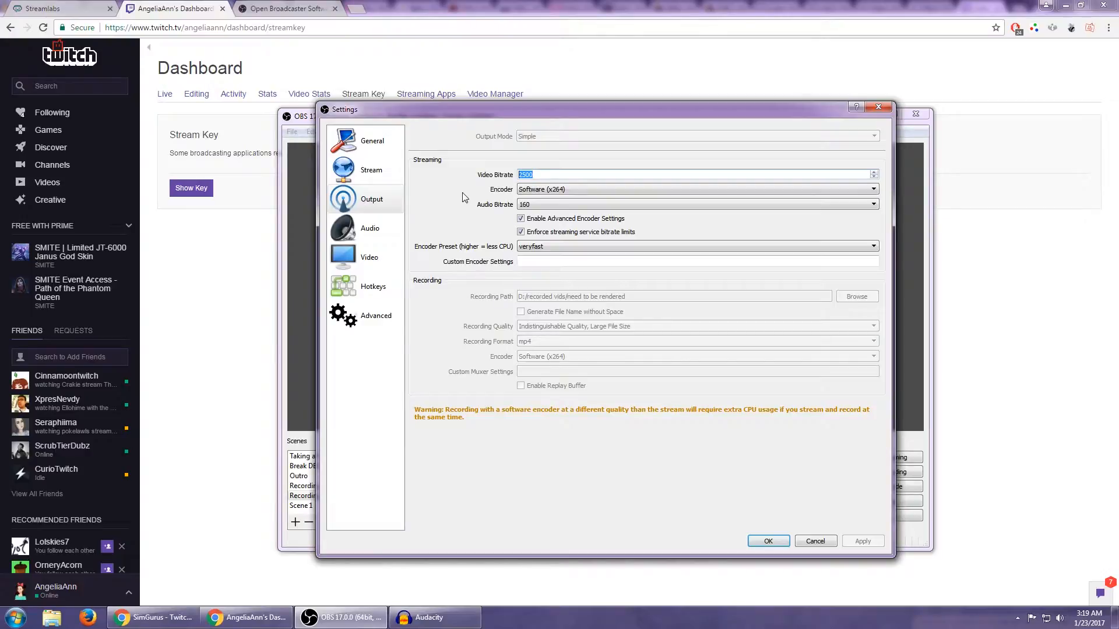
{"action": "left_click", "coordinate": [539, 175]}
{"action": "double_click", "coordinate": [548, 175]}
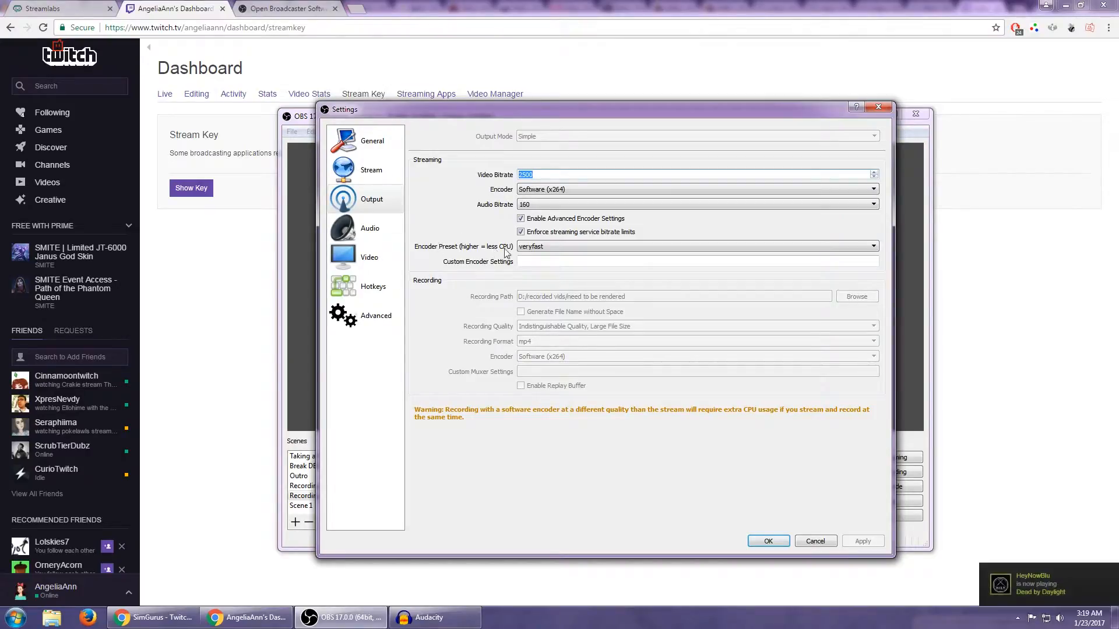
Step: Examine the encoder preset choices, the video bitrate and the audio bitrate choices for streaming
{"action": "left_click", "coordinate": [535, 248]}
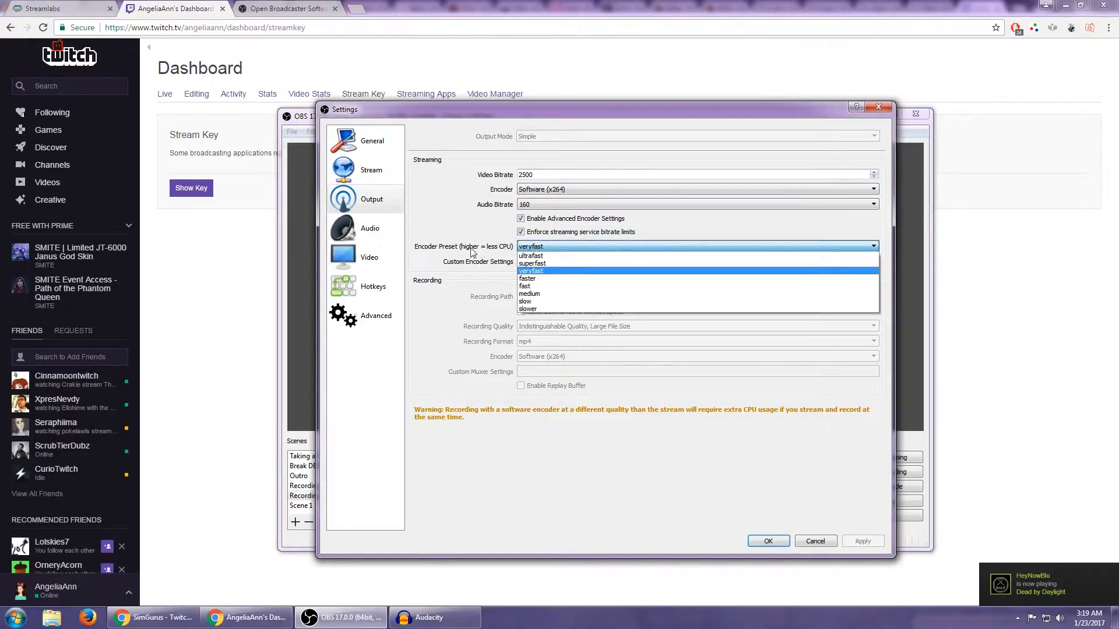
{"action": "left_click", "coordinate": [458, 269]}
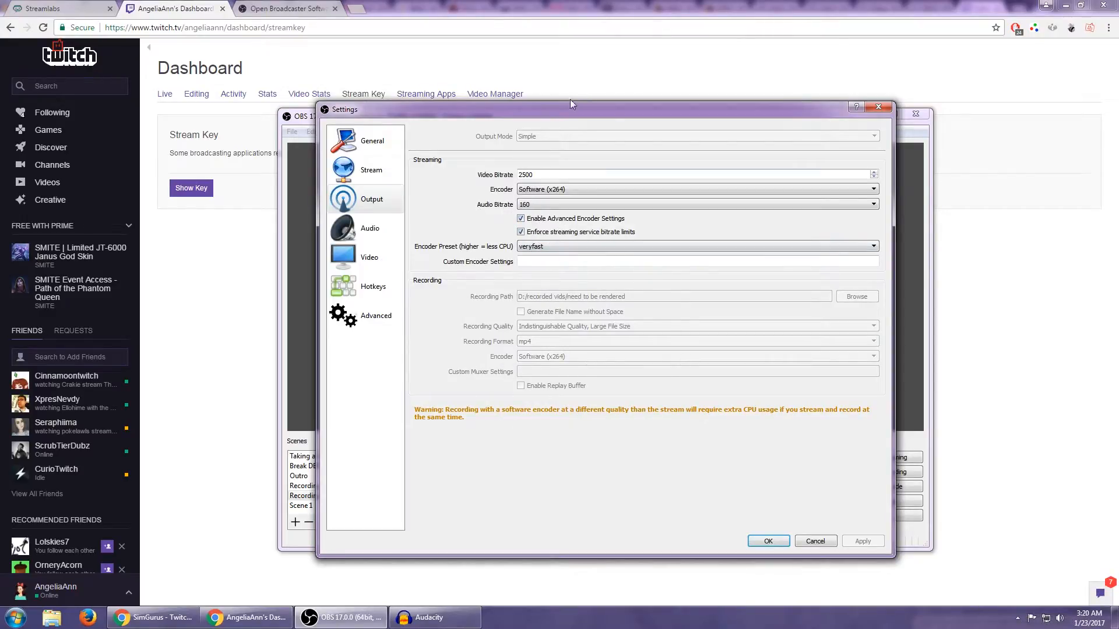
{"action": "left_click_drag", "start_coordinate": [556, 175], "coordinate": [502, 178]}
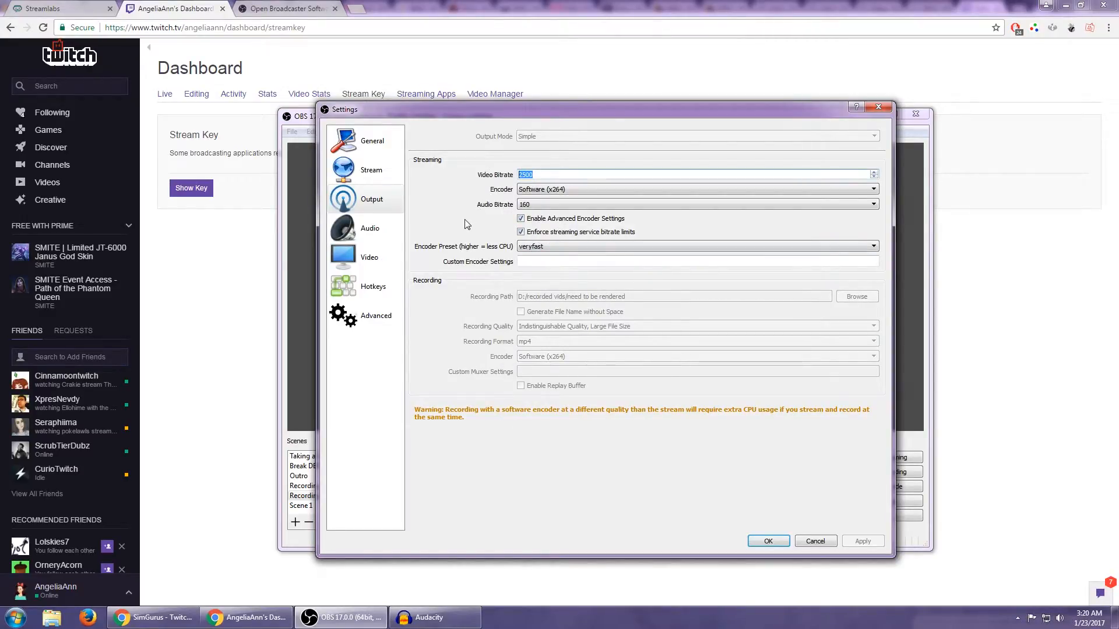
{"action": "left_click", "coordinate": [523, 208]}
{"action": "left_click", "coordinate": [523, 208]}
Step: Review the desktop and microphone device choices in the Audio settings and compare them with the main window's mixer
{"action": "left_click", "coordinate": [362, 232]}
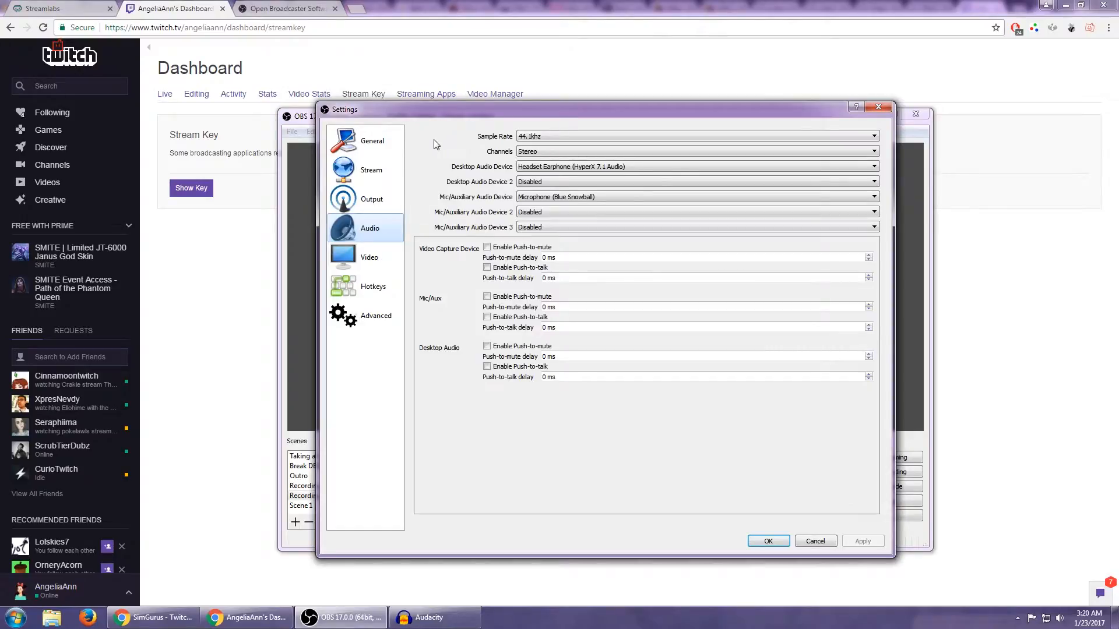
{"action": "left_click", "coordinate": [532, 167]}
{"action": "left_click", "coordinate": [531, 167]}
{"action": "left_click", "coordinate": [550, 197]}
{"action": "left_click", "coordinate": [549, 197]}
{"action": "left_click_drag", "start_coordinate": [596, 112], "coordinate": [203, 134]}
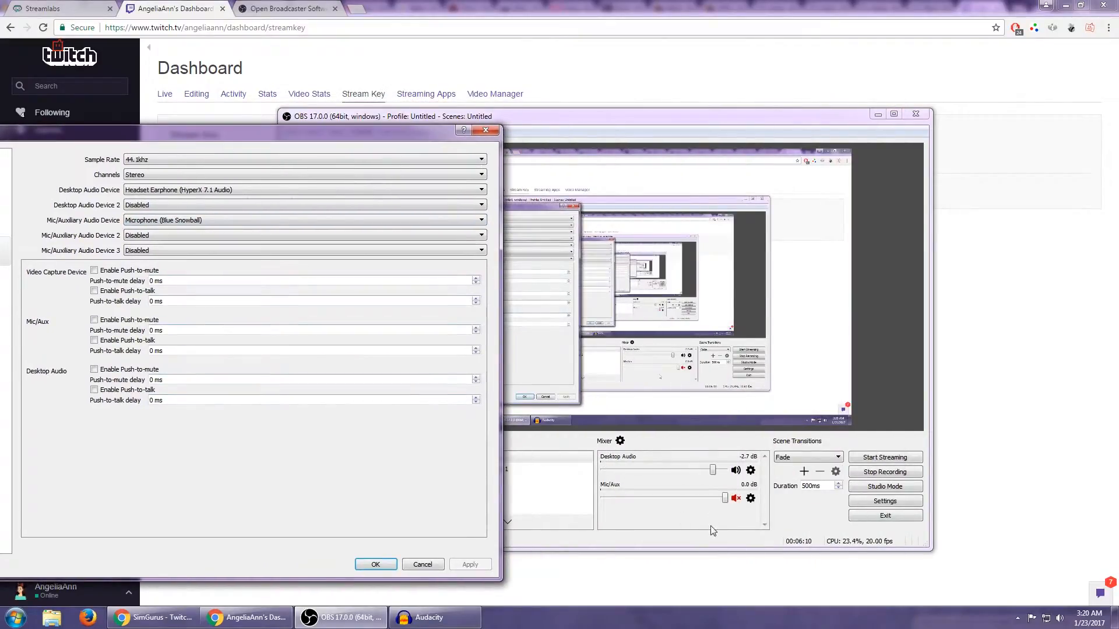
{"action": "left_click_drag", "start_coordinate": [358, 134], "coordinate": [732, 115]}
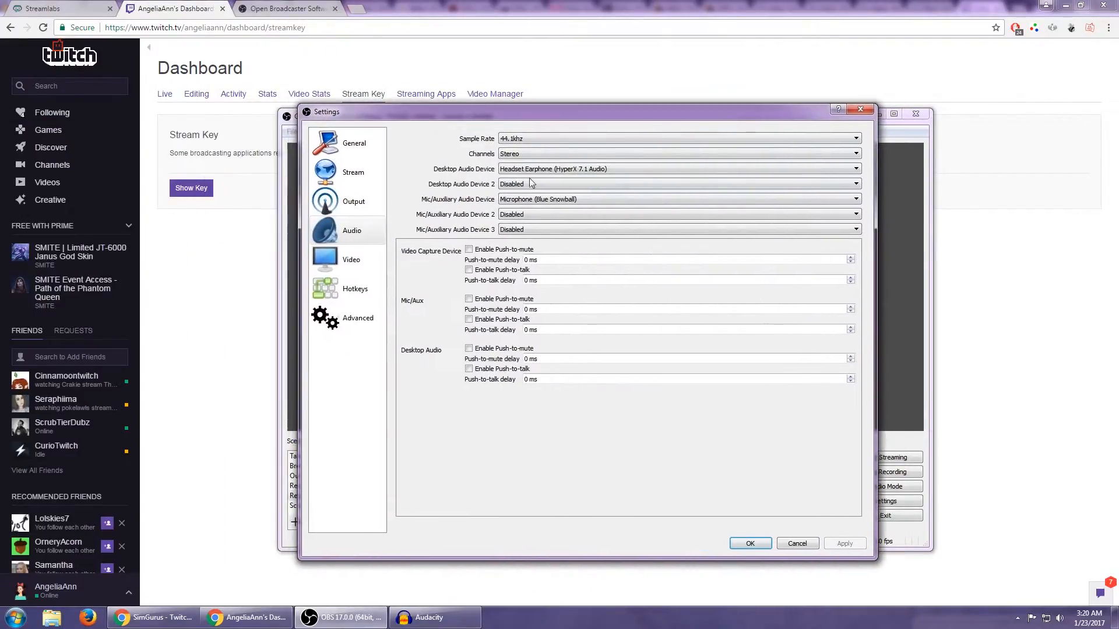
Step: Look through the Video, Hotkeys and Advanced settings
{"action": "left_click", "coordinate": [349, 265]}
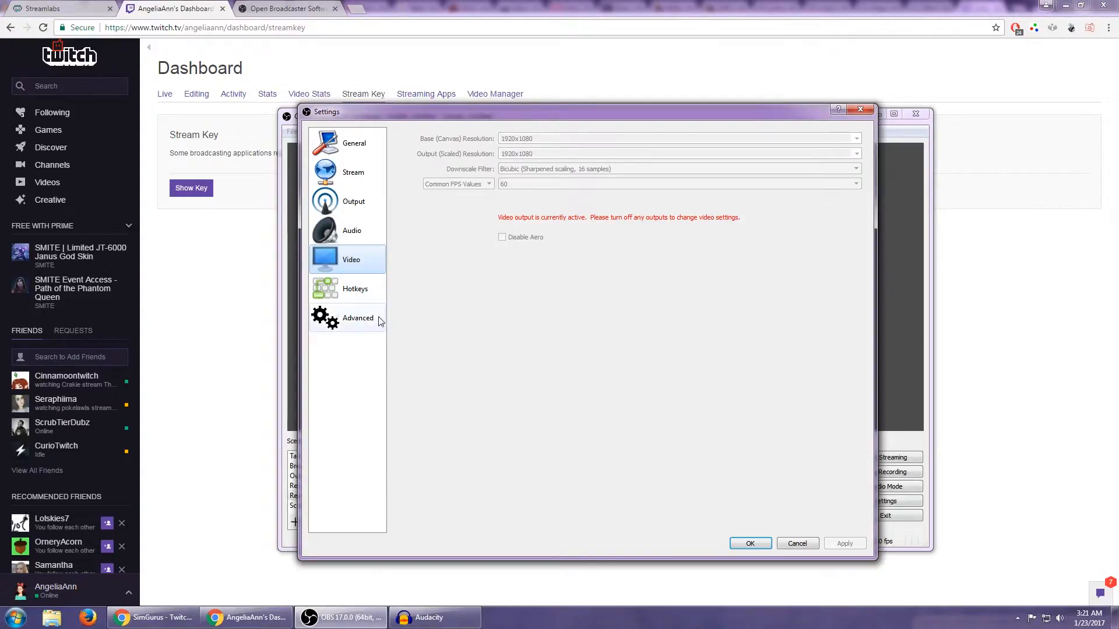
{"action": "left_click", "coordinate": [368, 292]}
{"action": "left_click_drag", "start_coordinate": [867, 163], "coordinate": [852, 137]}
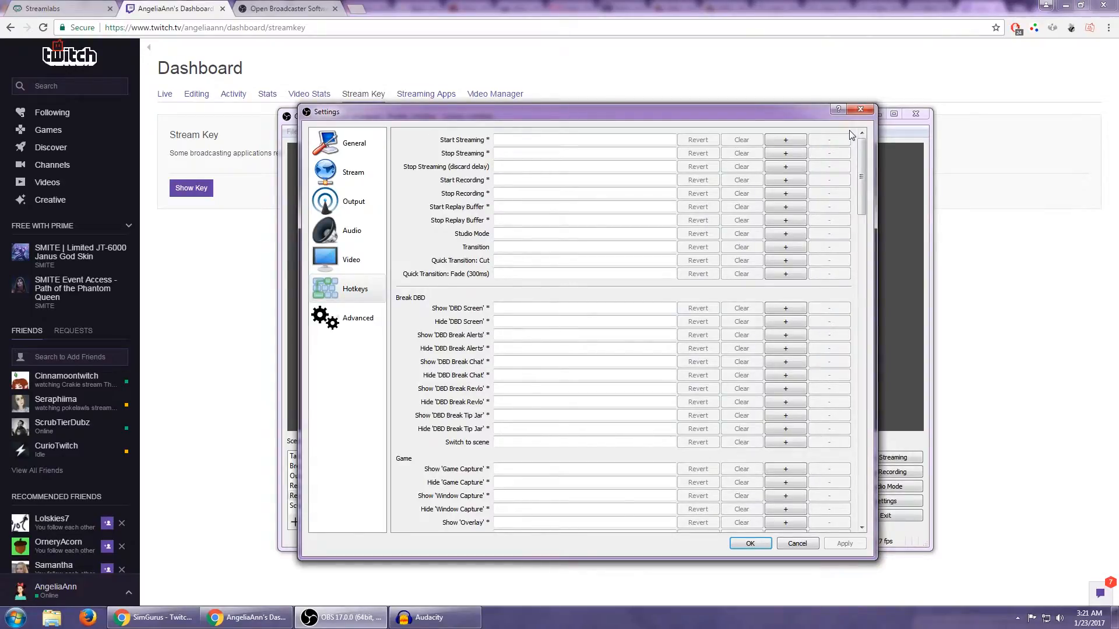
{"action": "left_click", "coordinate": [359, 319]}
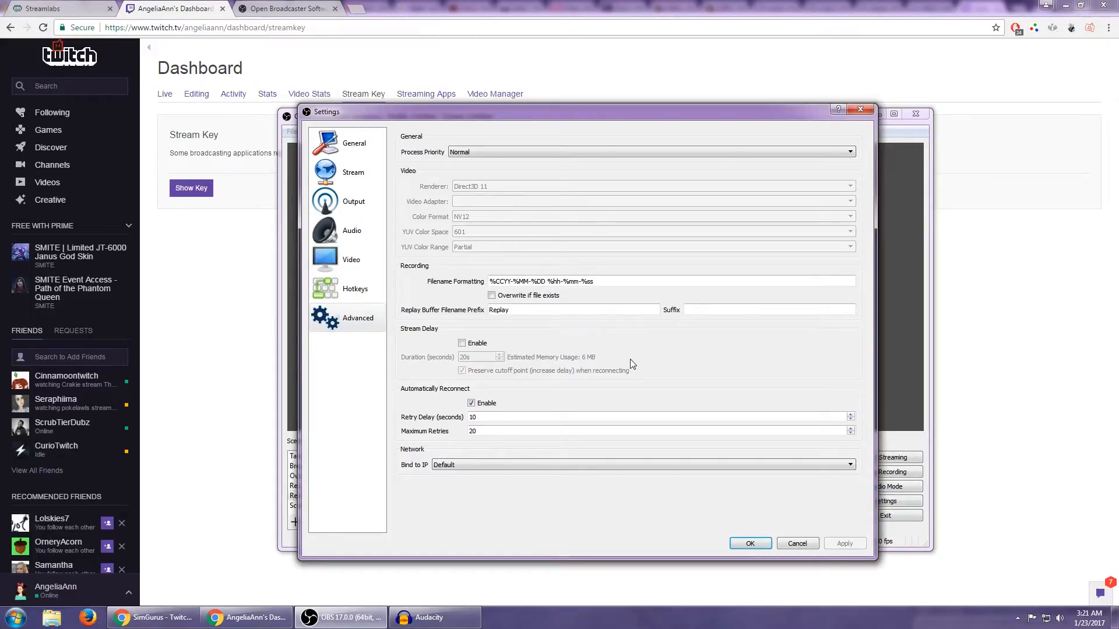
Step: Recheck the Output and Video settings and cancel the settings window
{"action": "left_click", "coordinate": [358, 203]}
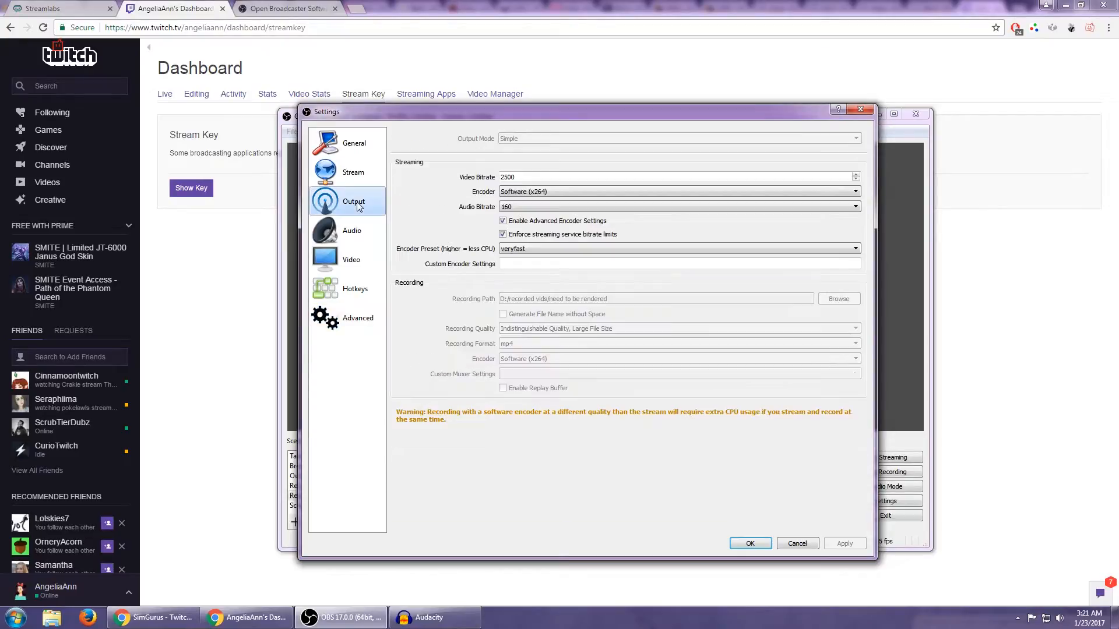
{"action": "left_click", "coordinate": [358, 250]}
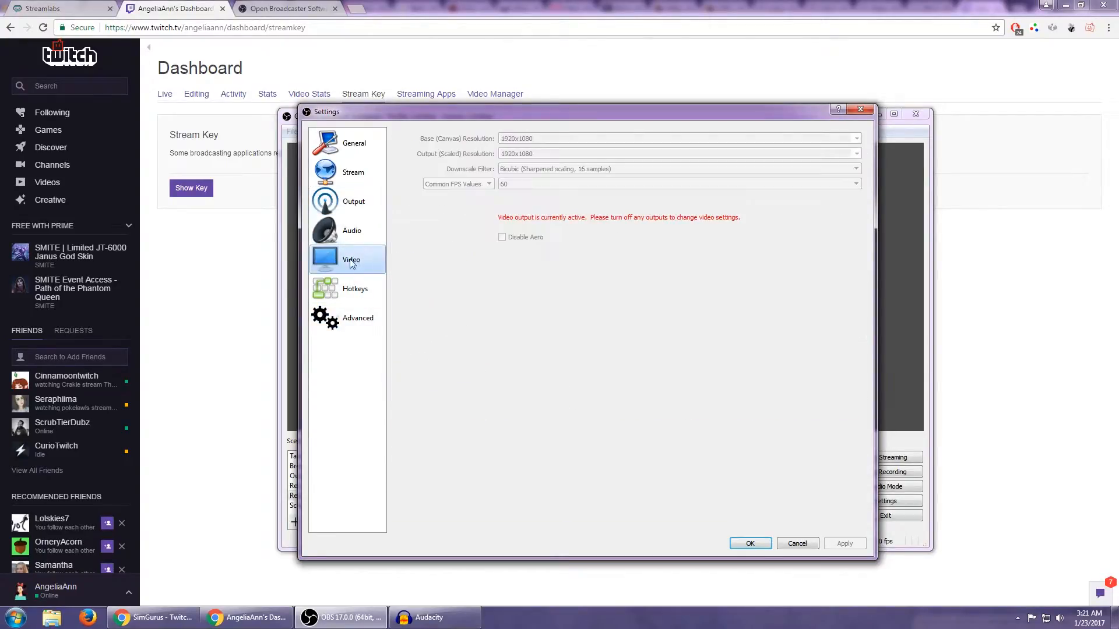
{"action": "left_click", "coordinate": [355, 211]}
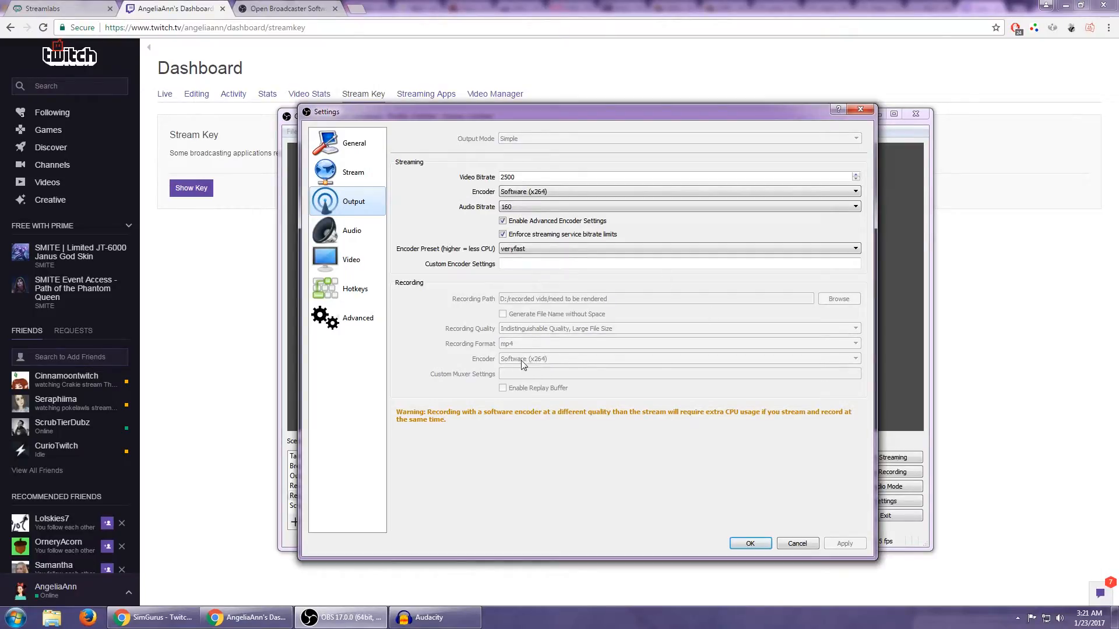
{"action": "left_click", "coordinate": [797, 544]}
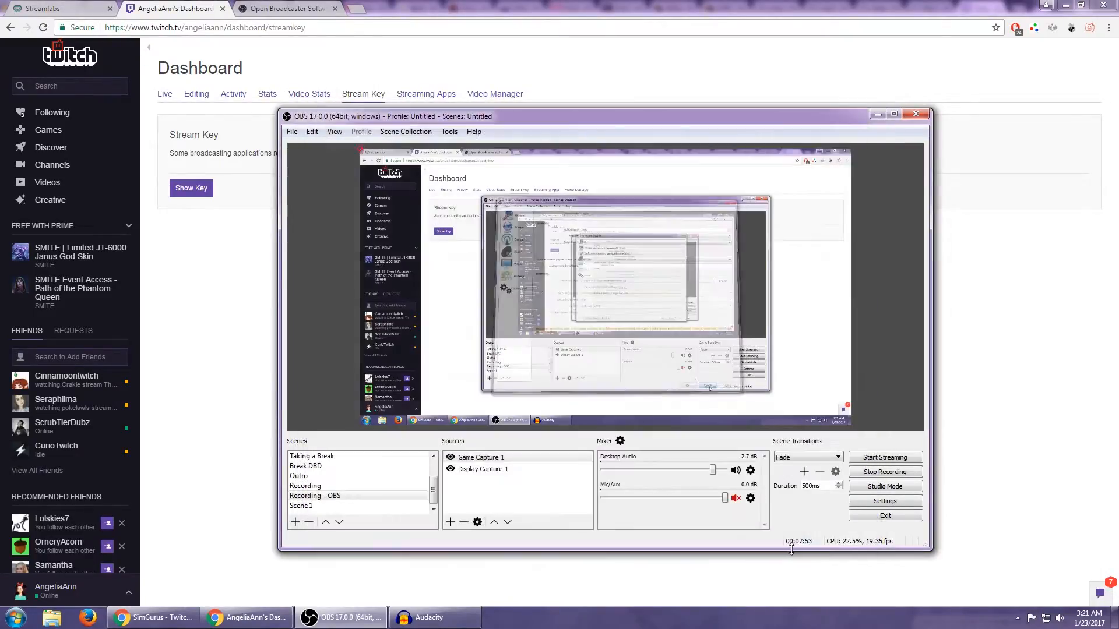
Step: Review the source types that can be added to the Recording - OBS scene and look through the scene list
{"action": "left_click_drag", "start_coordinate": [576, 117], "coordinate": [575, 110]}
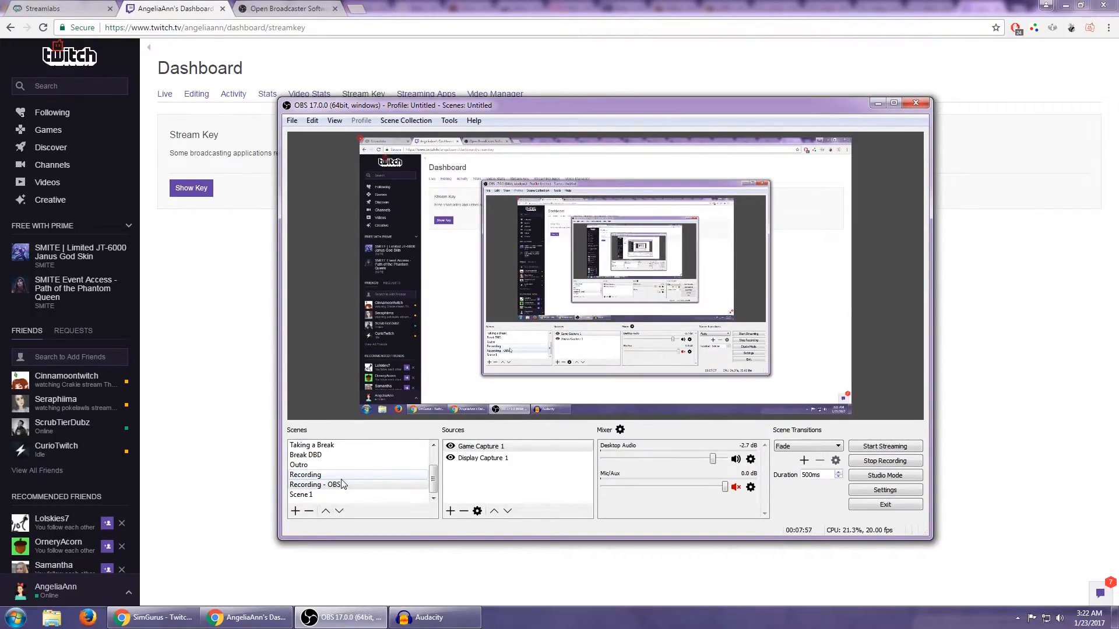
{"action": "left_click", "coordinate": [453, 509]}
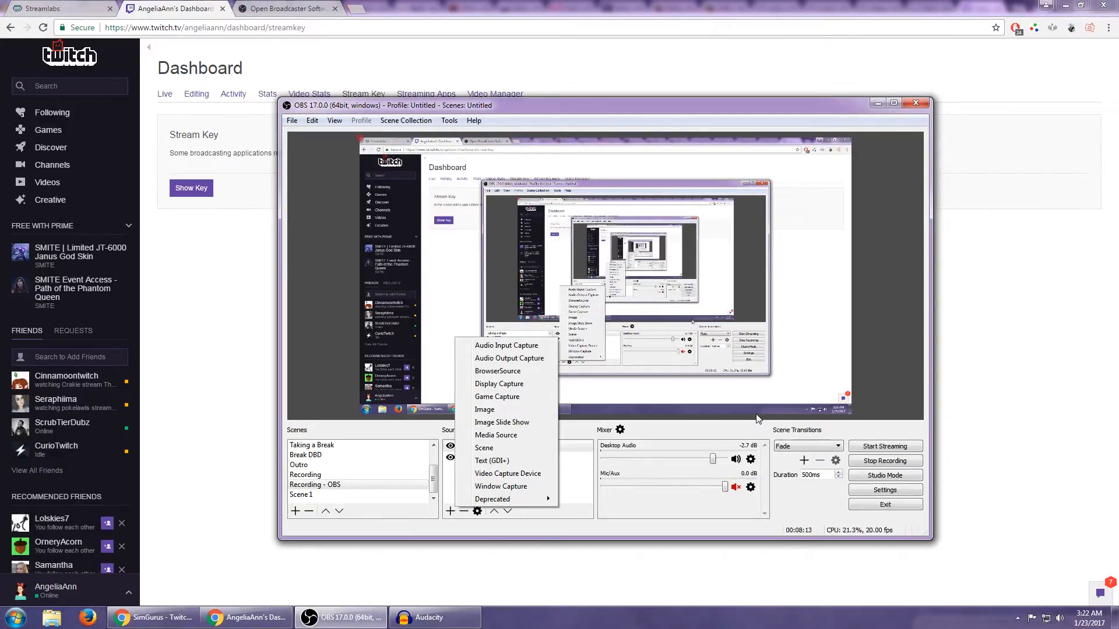
{"action": "left_click", "coordinate": [583, 111]}
{"action": "left_click_drag", "start_coordinate": [582, 111], "coordinate": [574, 109]}
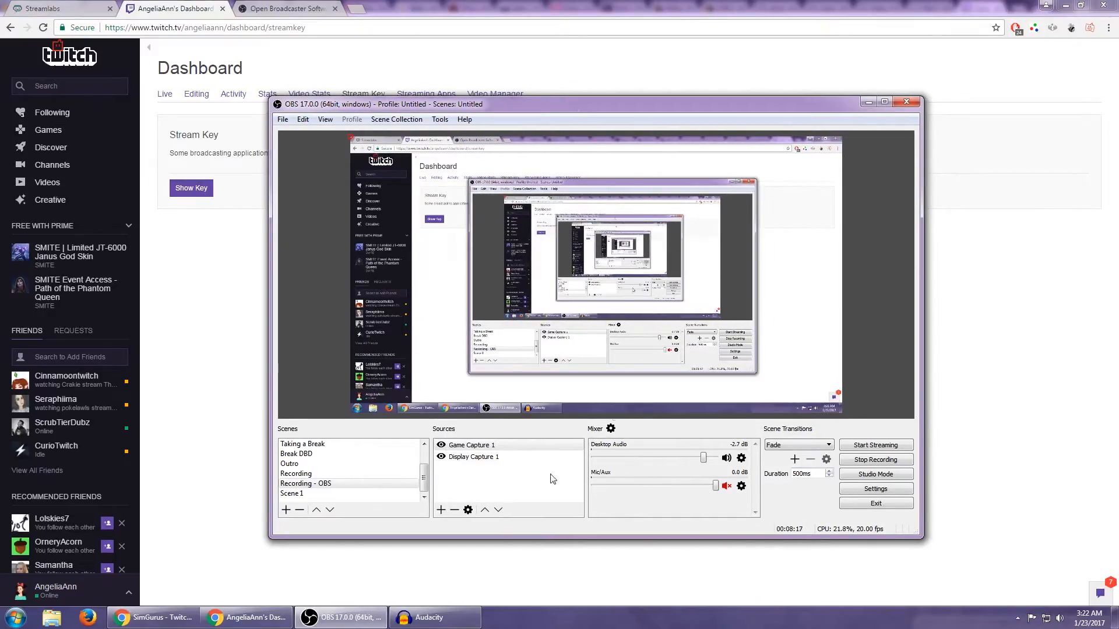
{"action": "scroll", "coordinate": [424, 472], "scroll_direction": "up", "scroll_amount": 2}
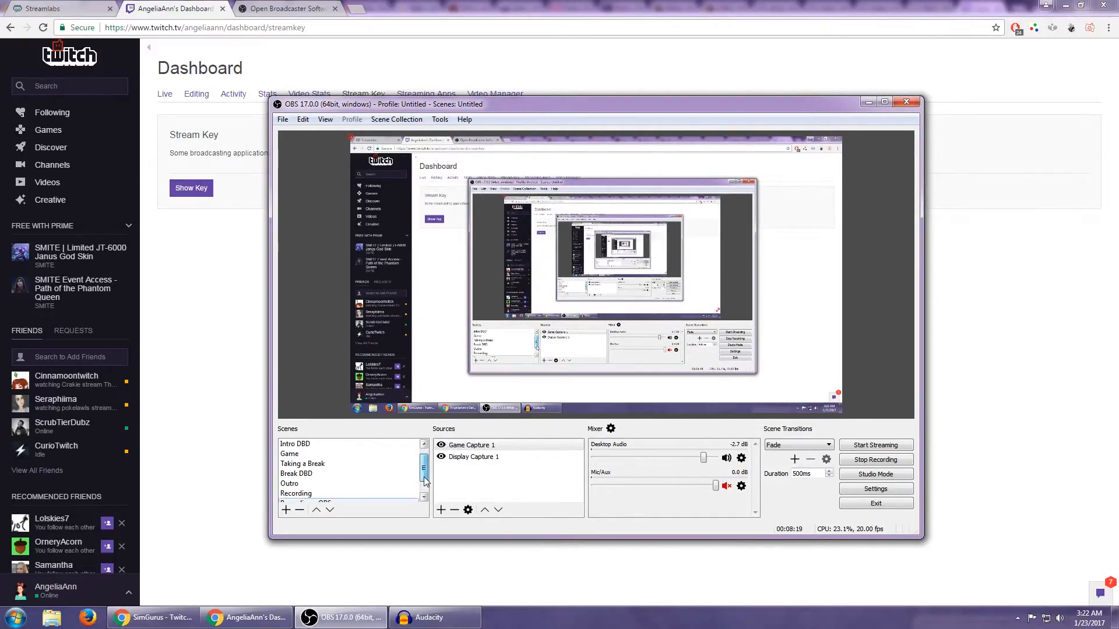
{"action": "scroll", "coordinate": [425, 476], "scroll_direction": "down", "scroll_amount": 1}
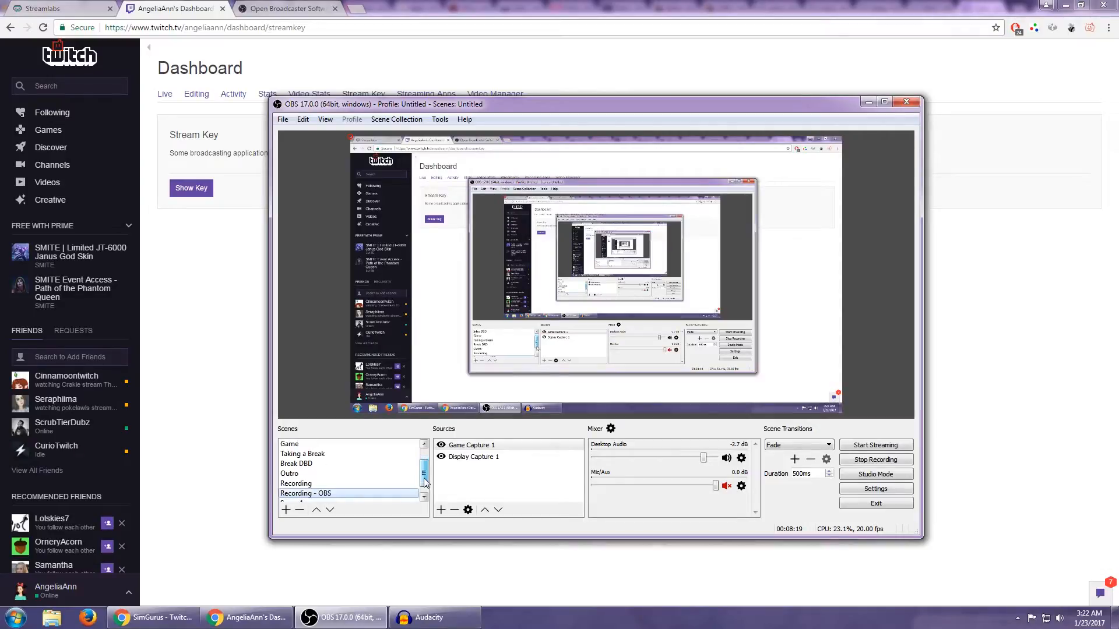
Step: Preview the stream scene with the follow and donation labels, return to the Recording - OBS scene and reposition the OBS window
{"action": "left_click", "coordinate": [329, 454]}
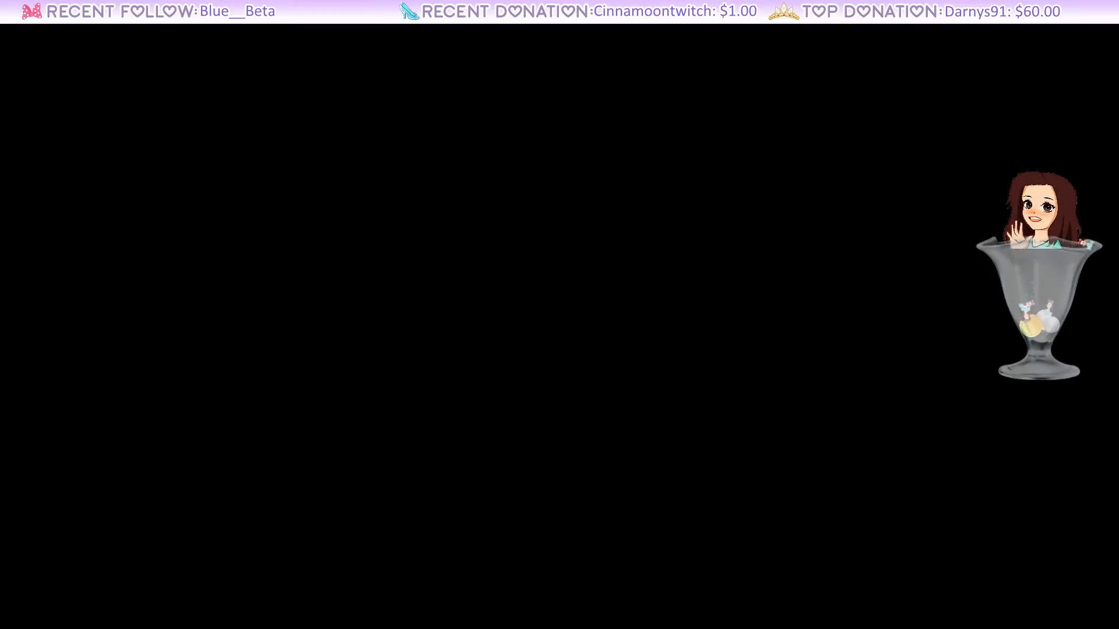
{"action": "left_click", "coordinate": [320, 485]}
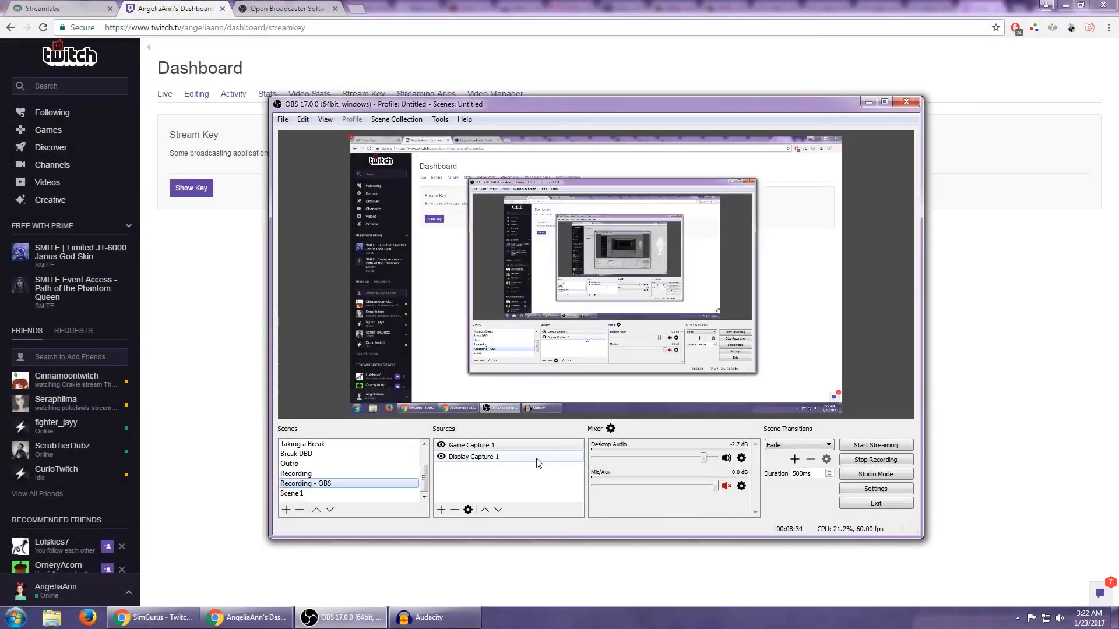
{"action": "left_click_drag", "start_coordinate": [432, 105], "coordinate": [469, 104]}
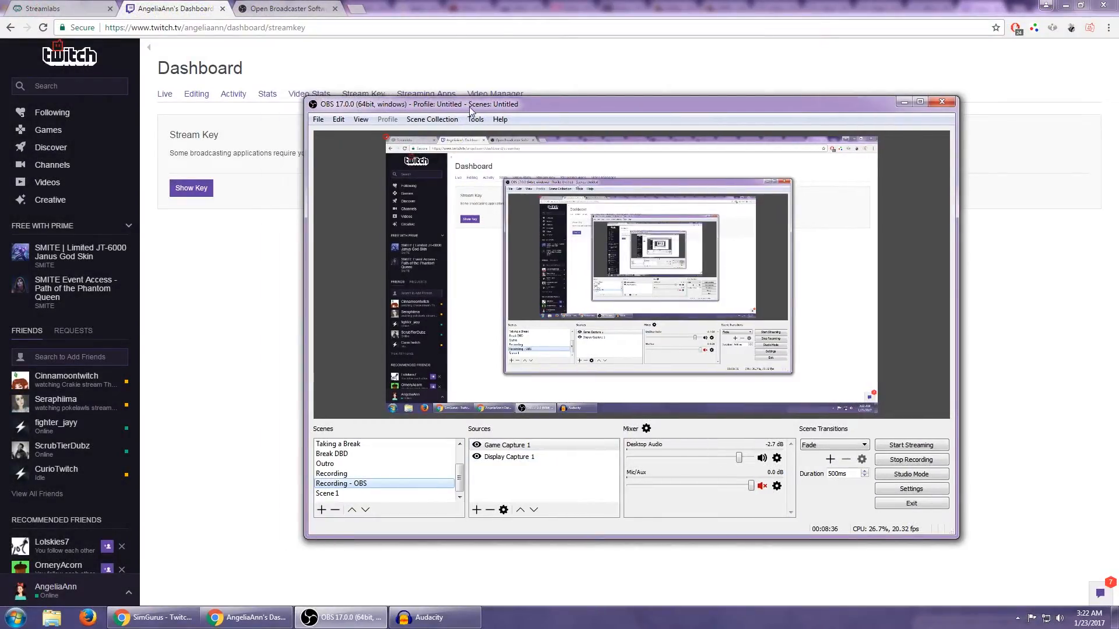
Step: Switch to the Streamlabs site, log in, and look over the Stream Labels page and the files it makes
{"action": "left_click", "coordinate": [46, 9]}
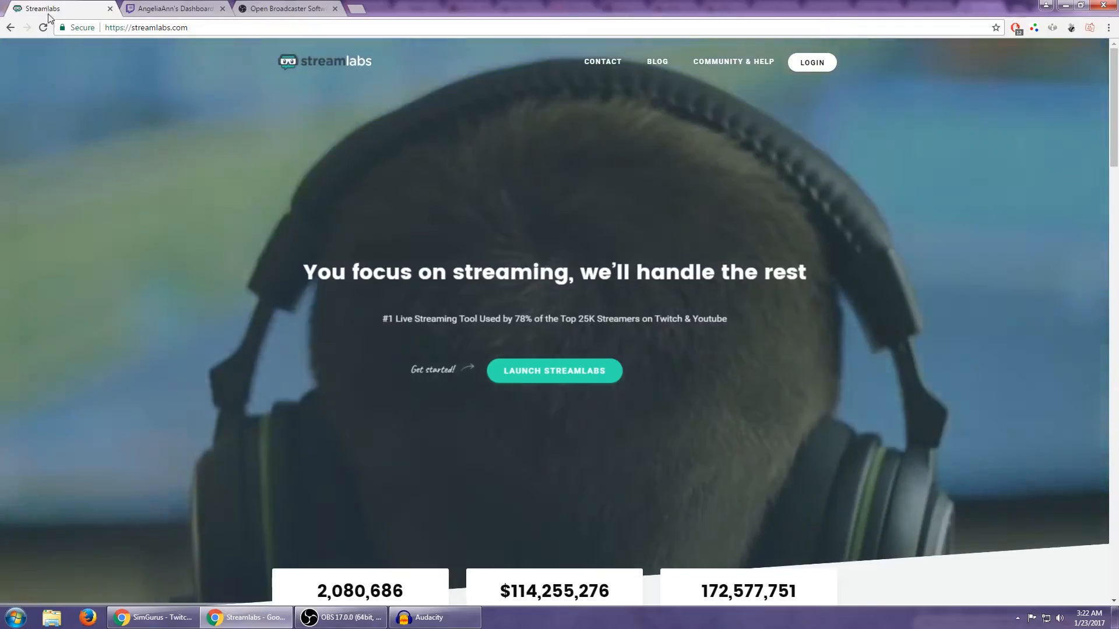
{"action": "left_click", "coordinate": [813, 64]}
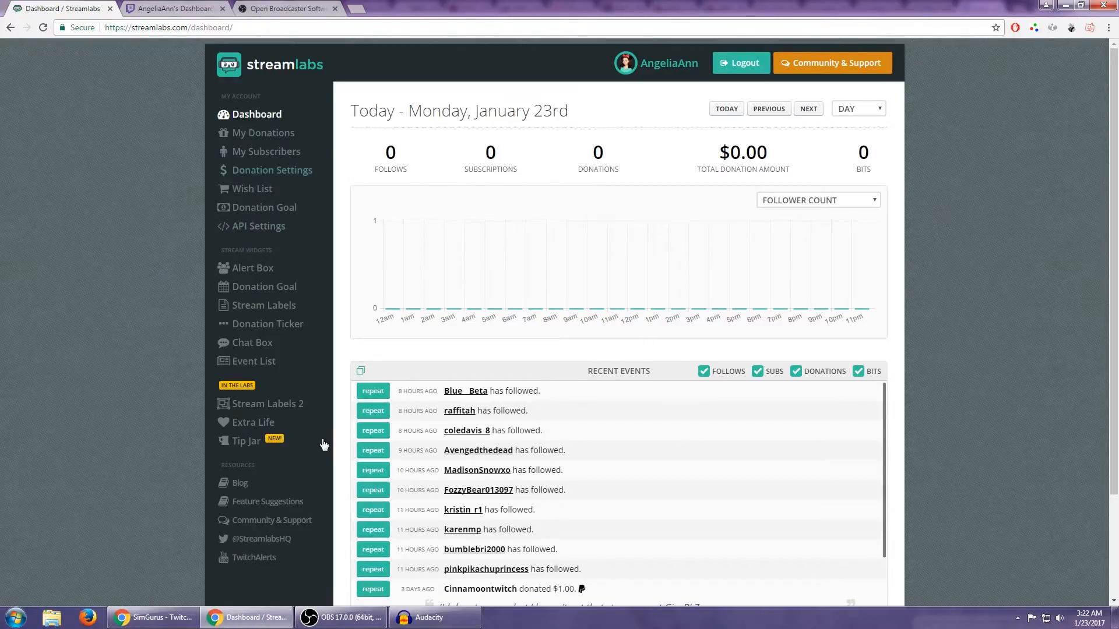
{"action": "left_click", "coordinate": [275, 309]}
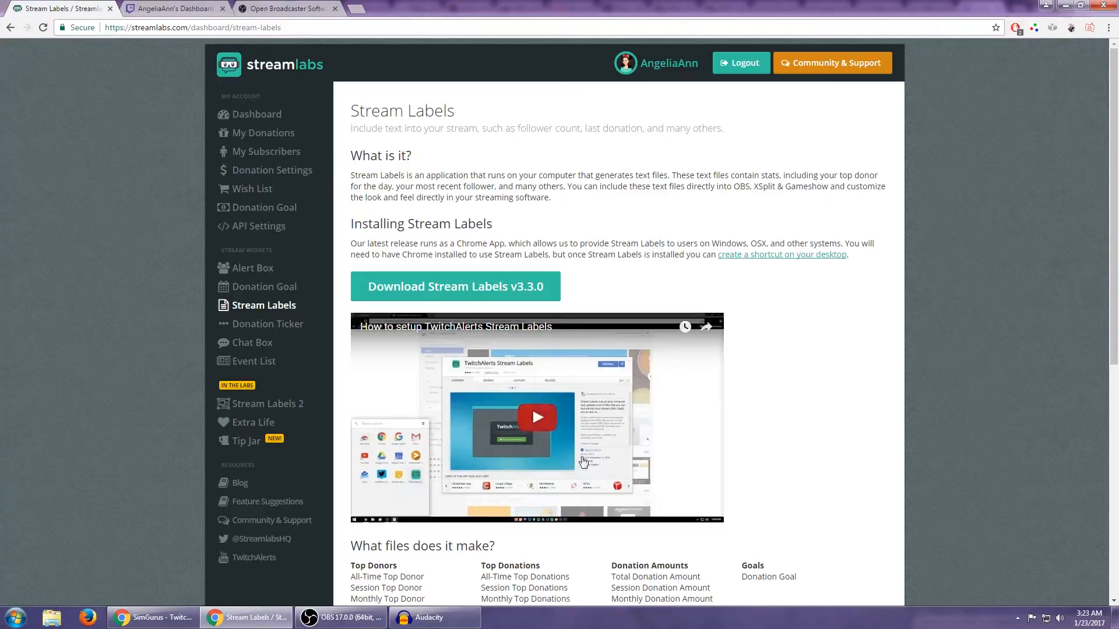
{"action": "scroll", "coordinate": [858, 437], "scroll_direction": "down", "scroll_amount": 1}
{"action": "scroll", "coordinate": [859, 437], "scroll_direction": "down", "scroll_amount": 2}
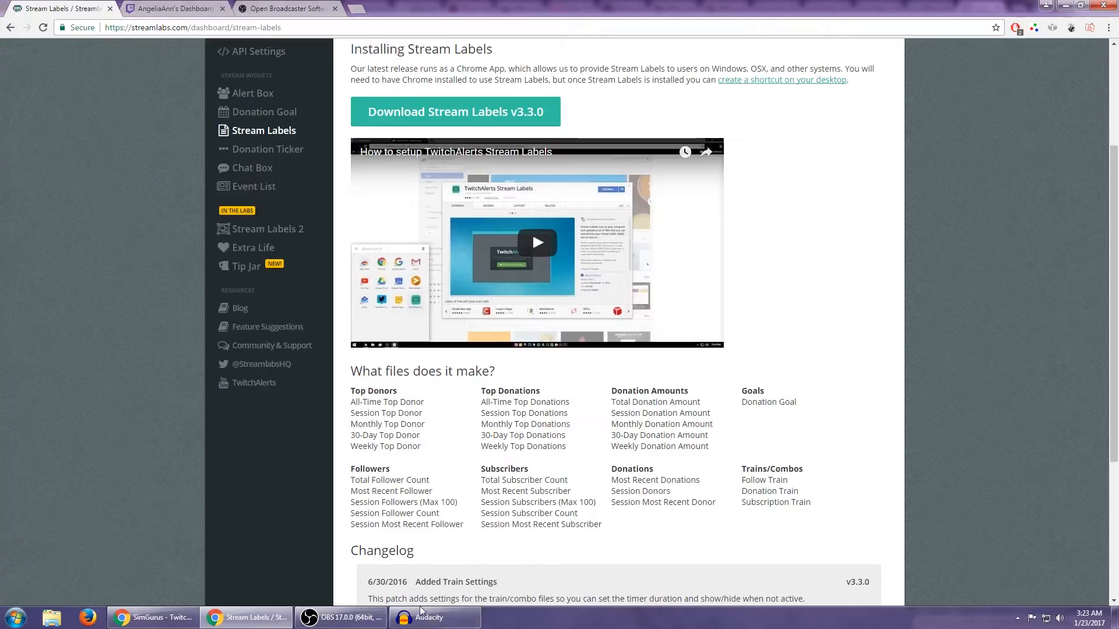
Step: Switch back to OBS and add a new Text (GDI+) source with its default name to the Recording - OBS scene
{"action": "left_click", "coordinate": [352, 615]}
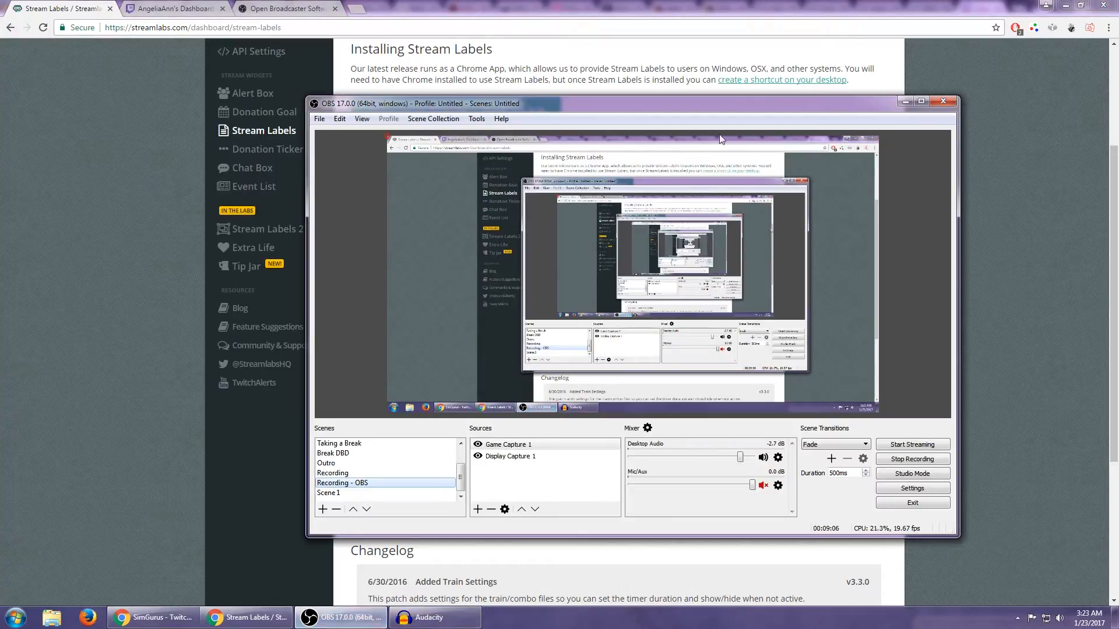
{"action": "left_click_drag", "start_coordinate": [686, 107], "coordinate": [624, 107]}
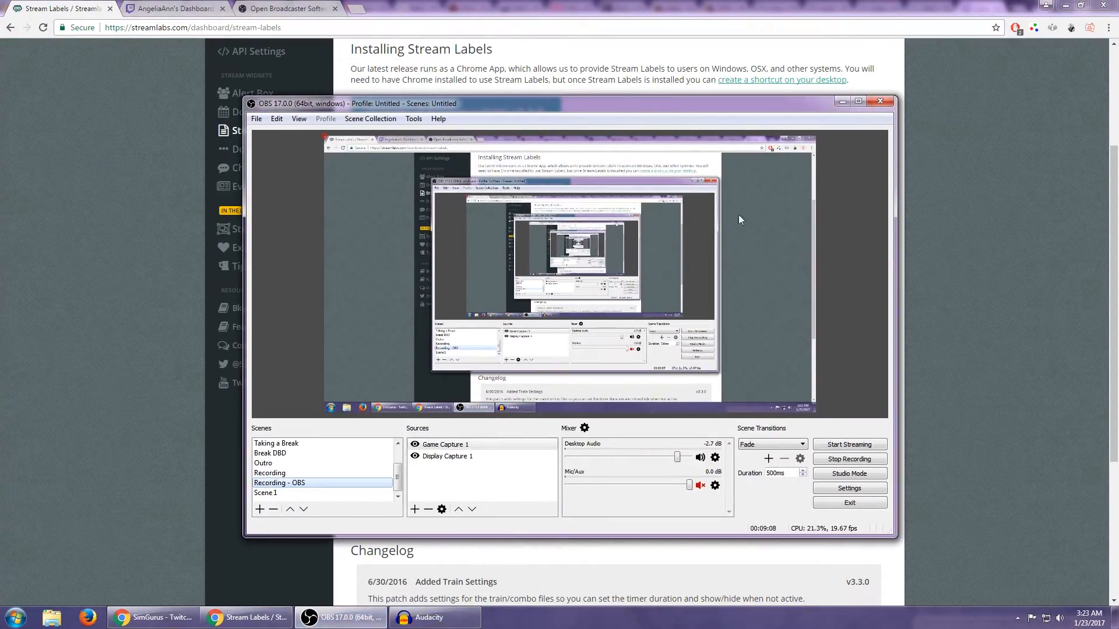
{"action": "left_click", "coordinate": [412, 511]}
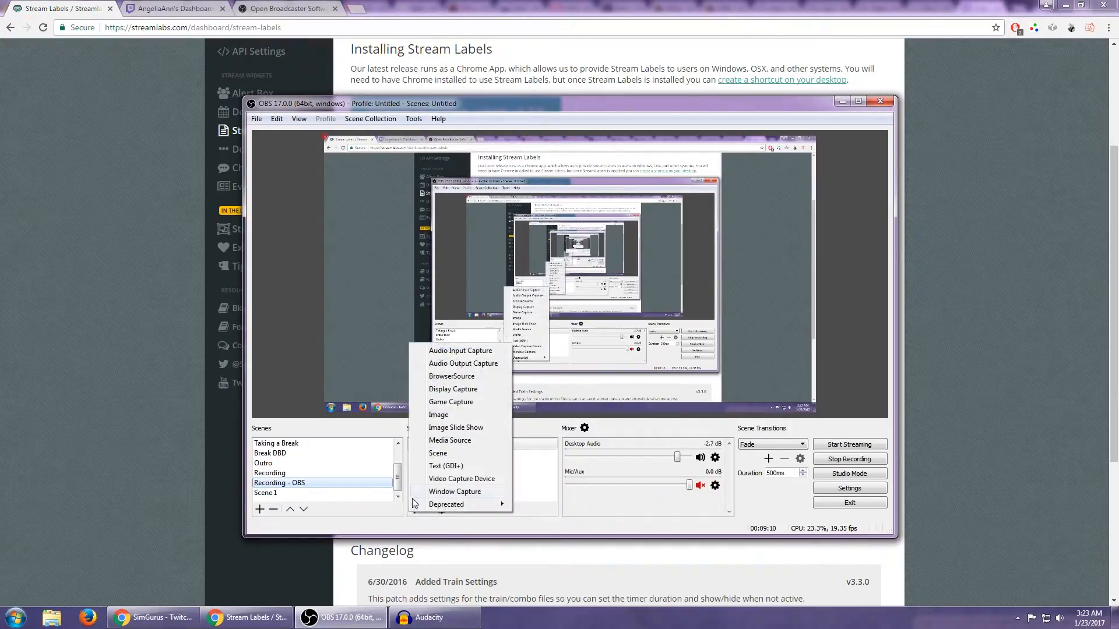
{"action": "left_click", "coordinate": [445, 466]}
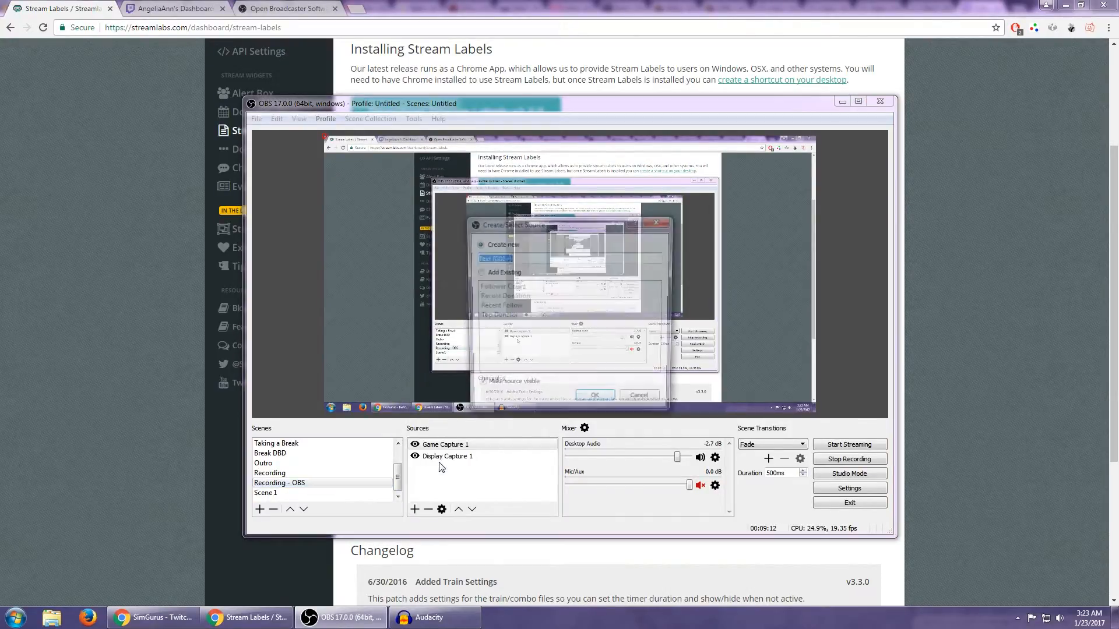
{"action": "left_click", "coordinate": [583, 403]}
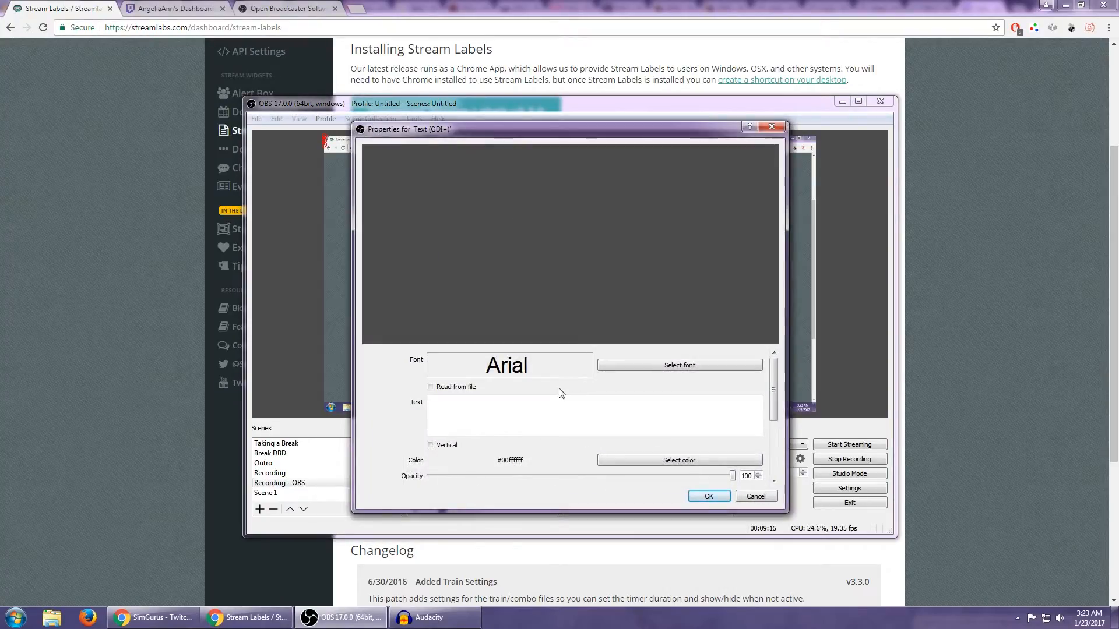
Step: Set the new text source's font to VisualMagnets
{"action": "left_click", "coordinate": [637, 366]}
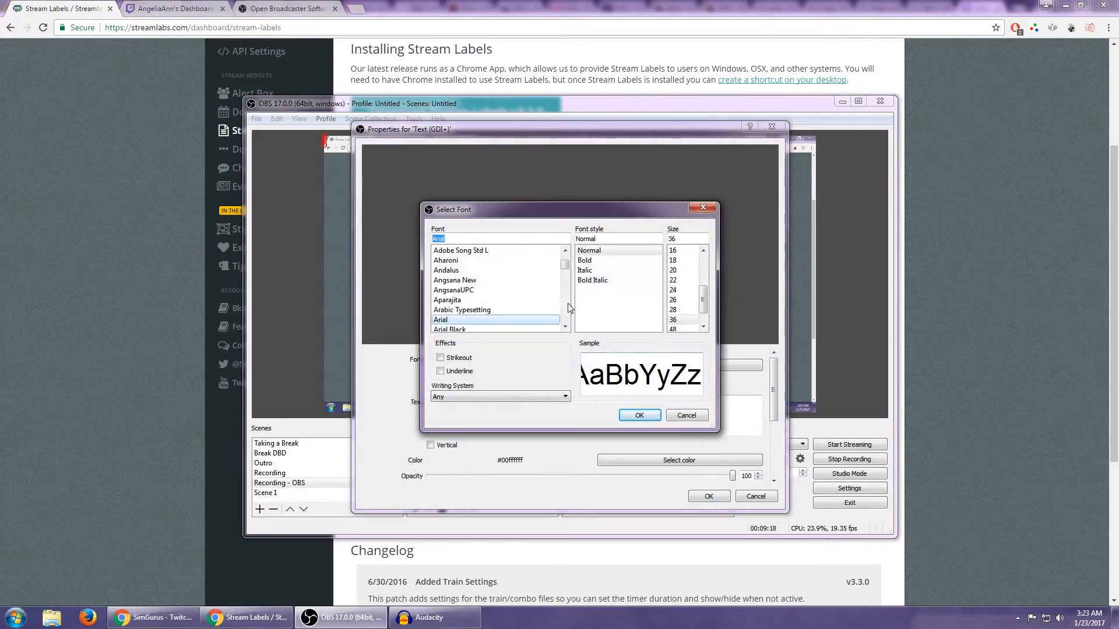
{"action": "scroll", "coordinate": [568, 311], "scroll_direction": "down", "scroll_amount": 3}
{"action": "scroll", "coordinate": [568, 310], "scroll_direction": "down", "scroll_amount": 10}
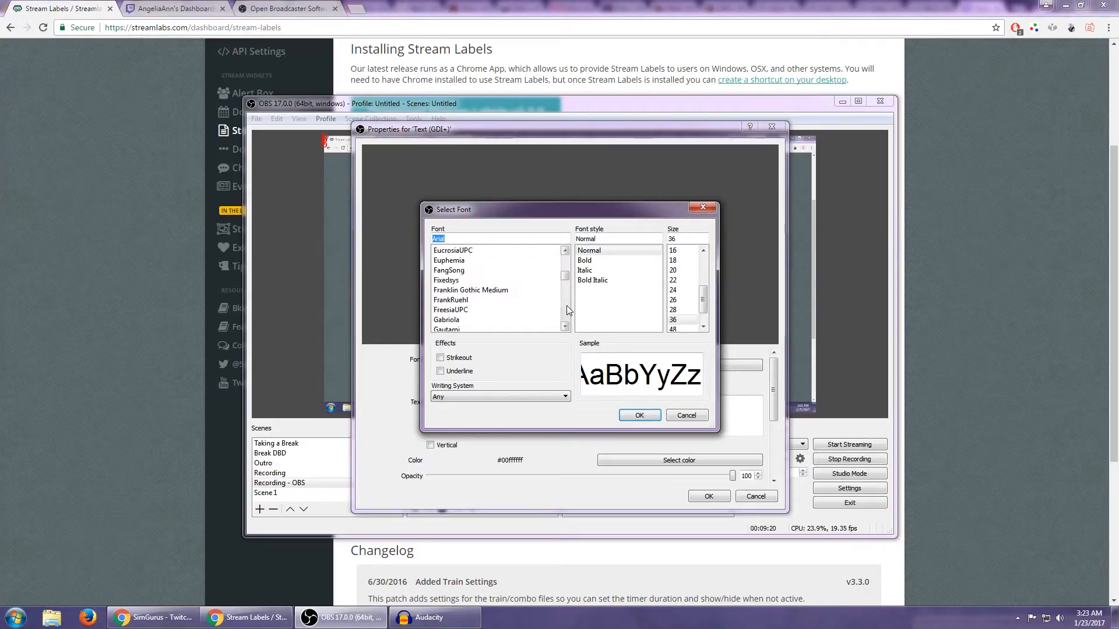
{"action": "scroll", "coordinate": [568, 311], "scroll_direction": "down", "scroll_amount": 15}
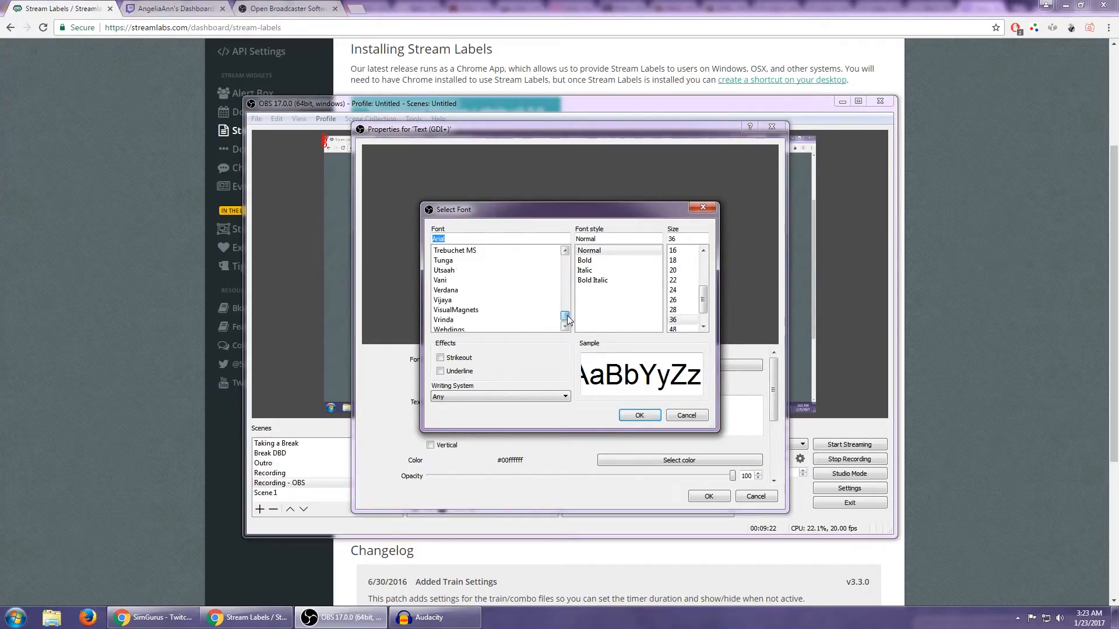
{"action": "left_click", "coordinate": [462, 290]}
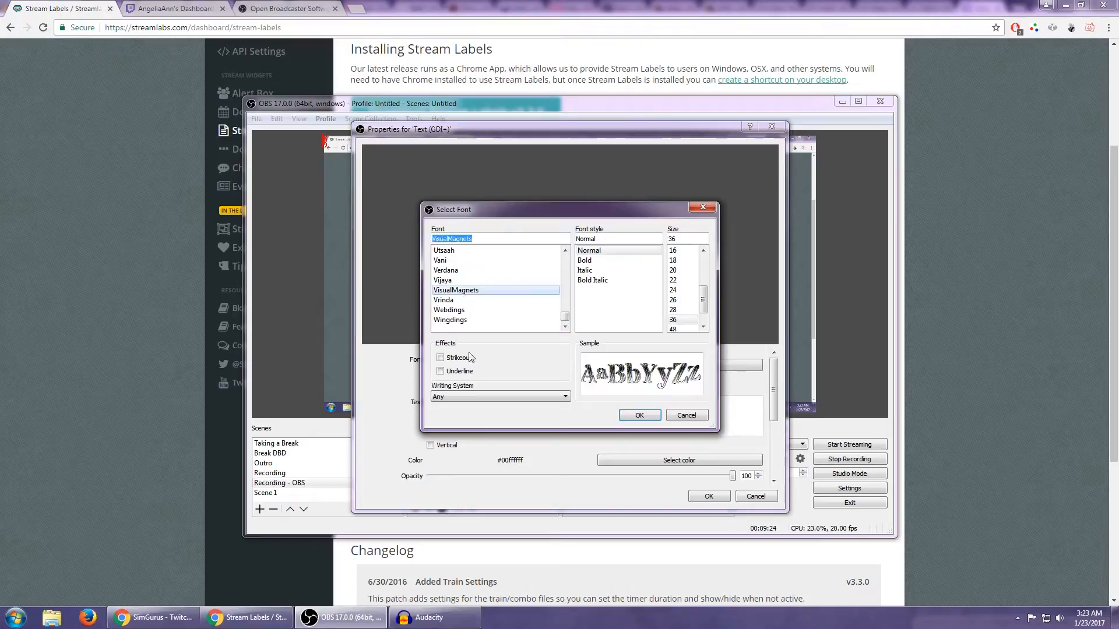
{"action": "left_click", "coordinate": [629, 417]}
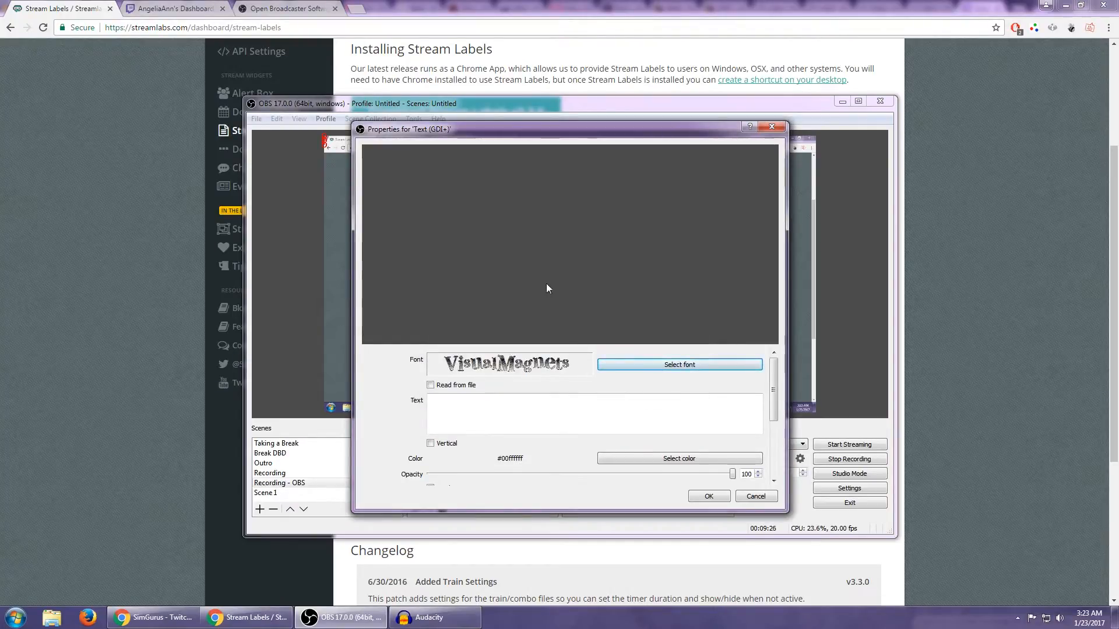
Step: Set the text source to read its text from a file
{"action": "left_click_drag", "start_coordinate": [557, 129], "coordinate": [403, 145]}
{"action": "scroll", "coordinate": [352, 437], "scroll_direction": "down", "scroll_amount": 1}
{"action": "scroll", "coordinate": [356, 434], "scroll_direction": "up", "scroll_amount": 1}
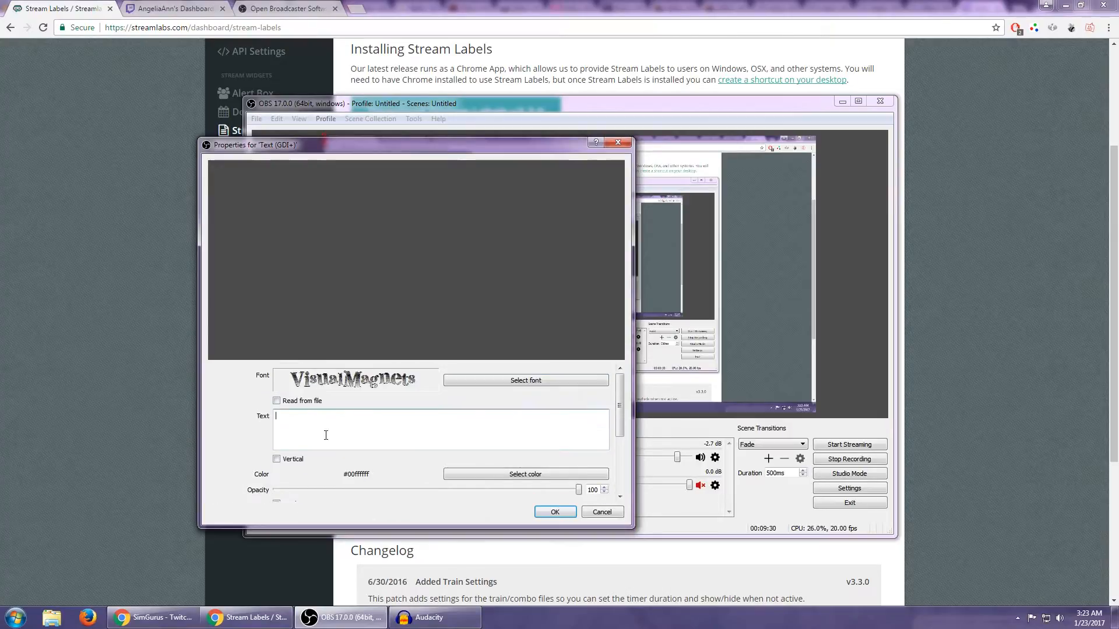
{"action": "left_click", "coordinate": [276, 401]}
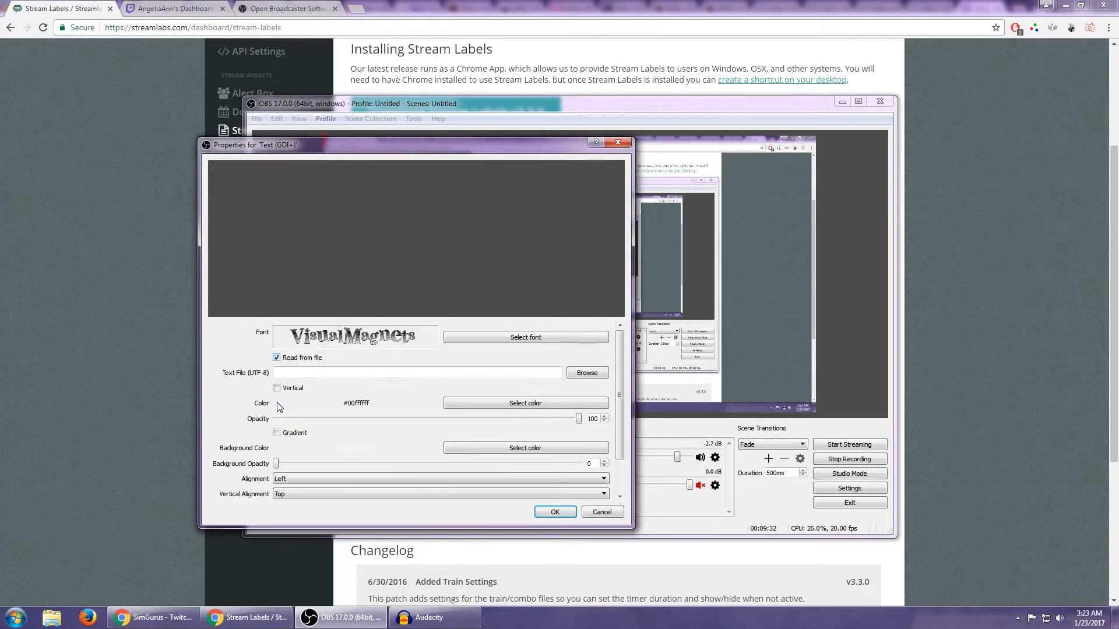
Step: Load most_recent_follower from the Twitch Labels folder on the Desktop as the source's text file
{"action": "left_click", "coordinate": [589, 378]}
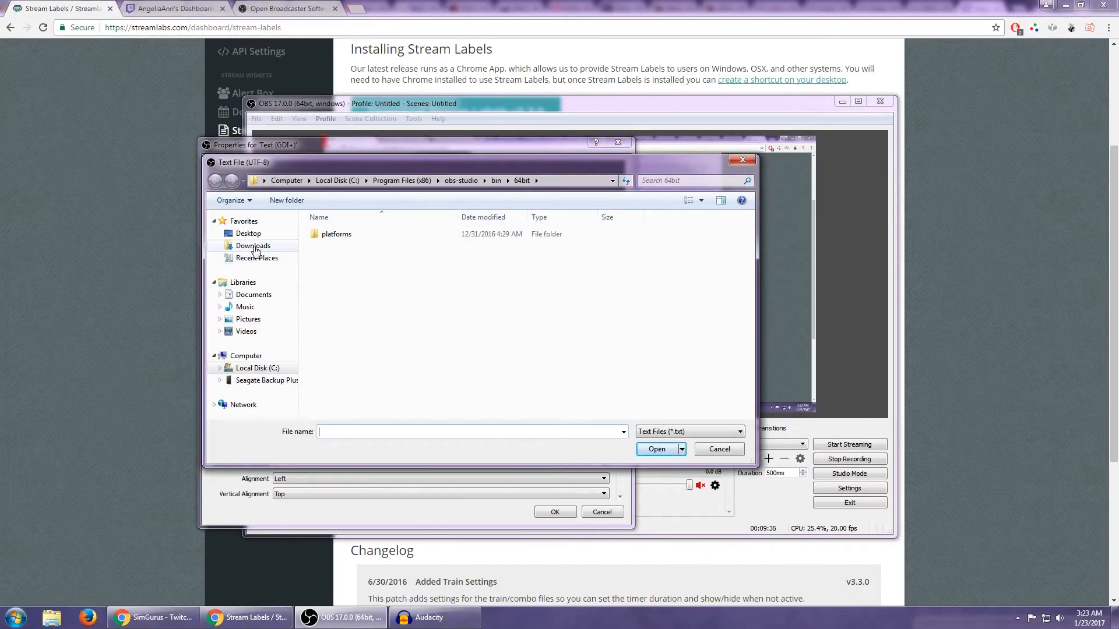
{"action": "left_click", "coordinate": [248, 233]}
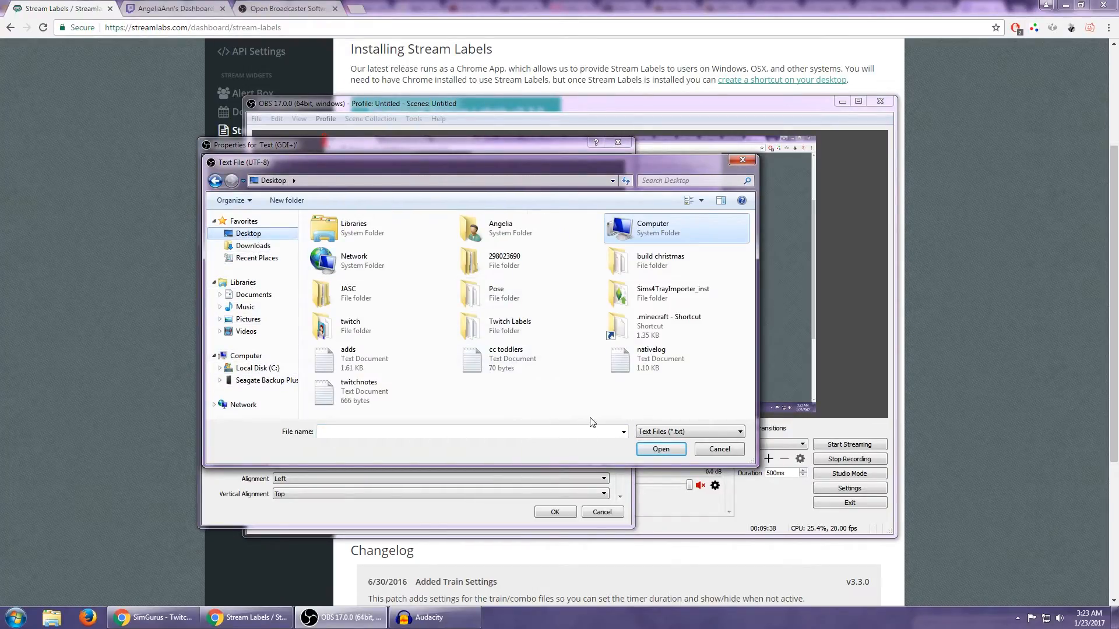
{"action": "double_click", "coordinate": [484, 324]}
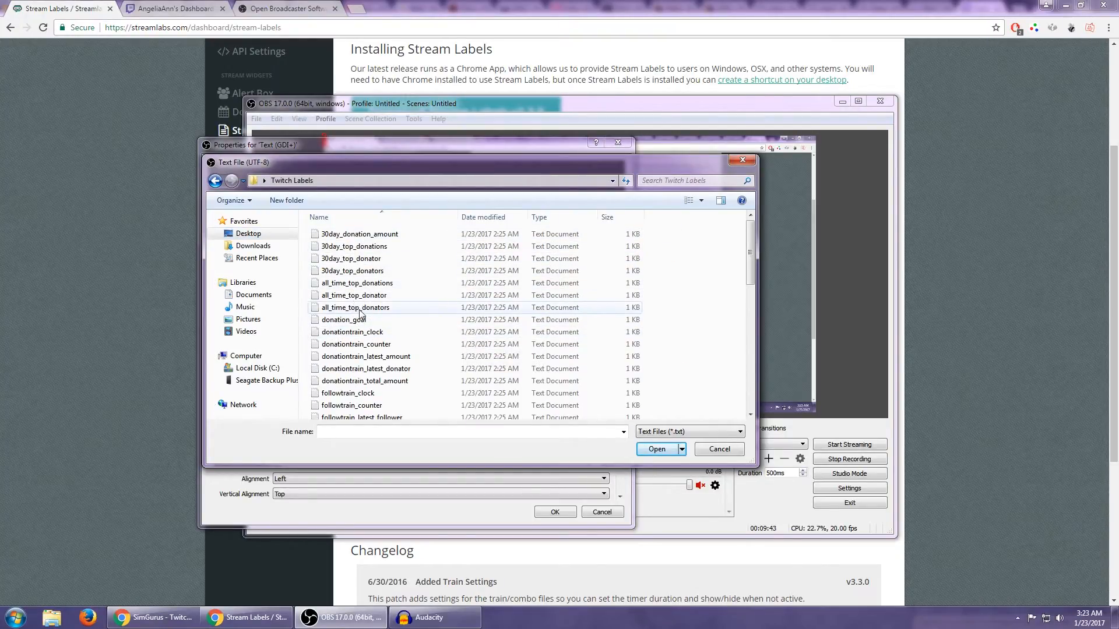
{"action": "scroll", "coordinate": [501, 320], "scroll_direction": "down", "scroll_amount": 2}
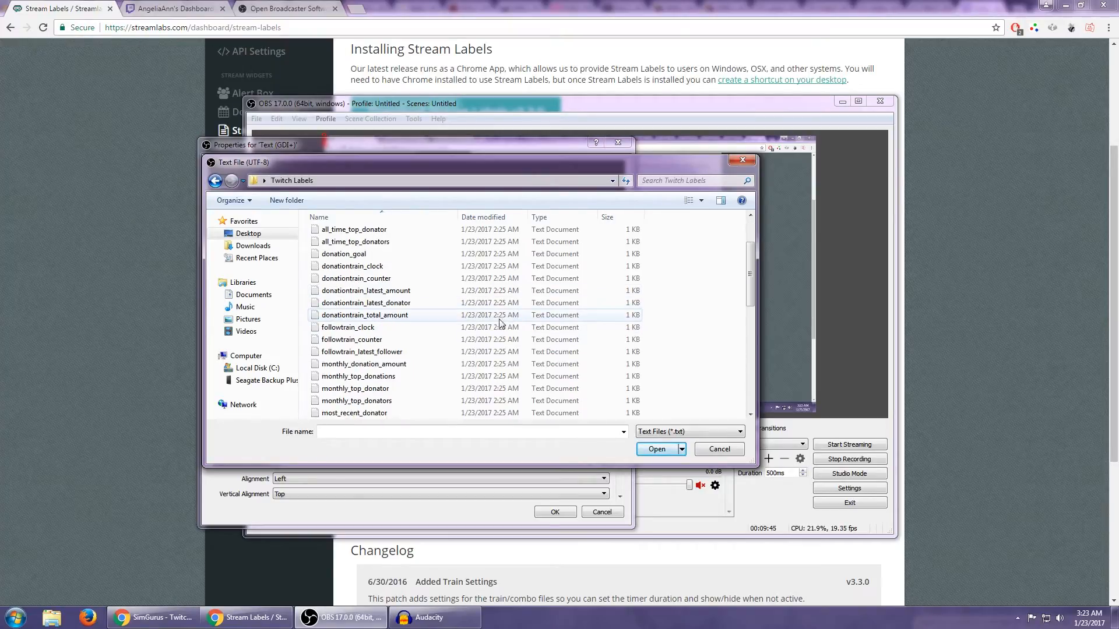
{"action": "scroll", "coordinate": [492, 330], "scroll_direction": "down", "scroll_amount": 3}
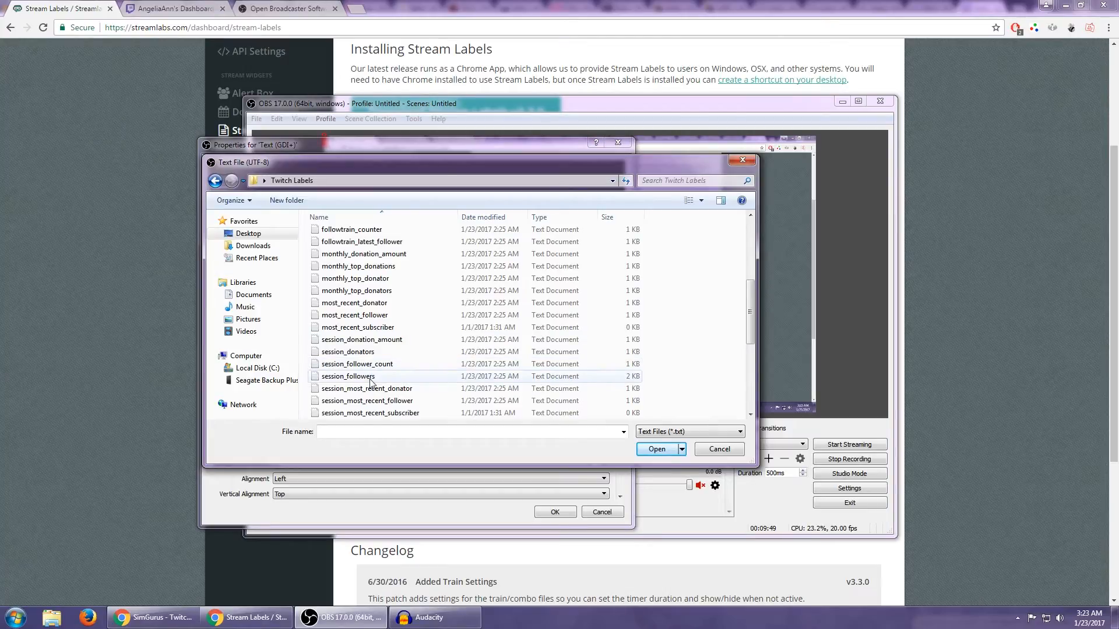
{"action": "scroll", "coordinate": [384, 390], "scroll_direction": "down", "scroll_amount": 1}
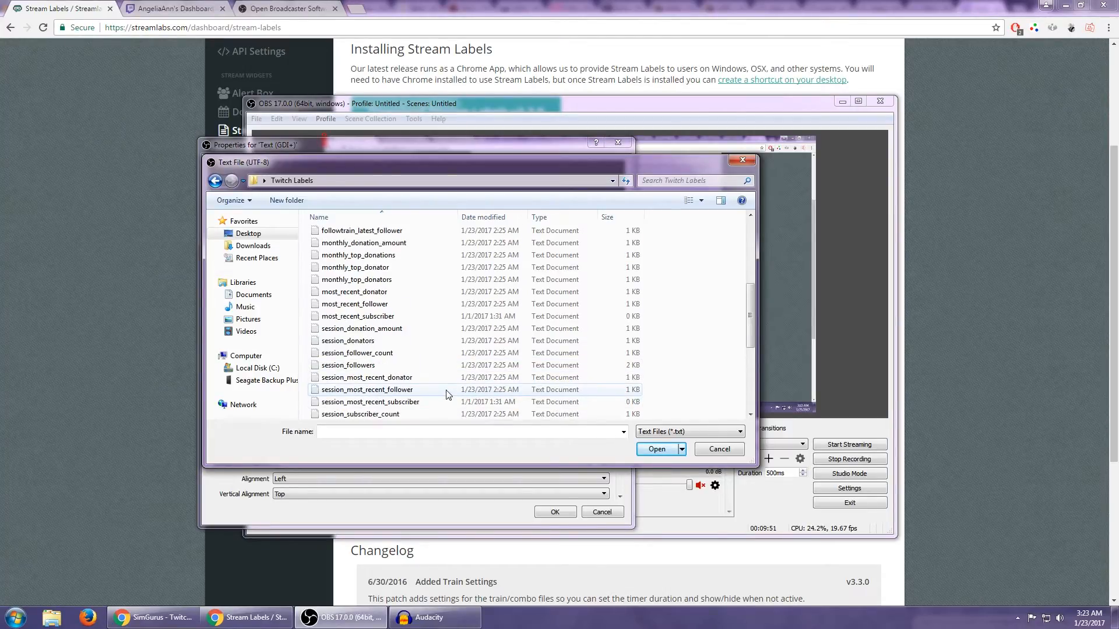
{"action": "left_click", "coordinate": [375, 305]}
{"action": "double_click", "coordinate": [374, 304]}
{"action": "mouse_move", "coordinate": [514, 143]}
{"action": "left_mouse_down"}
{"action": "mouse_move", "coordinate": [376, 170]}
{"action": "mouse_move", "coordinate": [336, 206]}
{"action": "mouse_move", "coordinate": [509, 128]}
{"action": "left_mouse_up"}
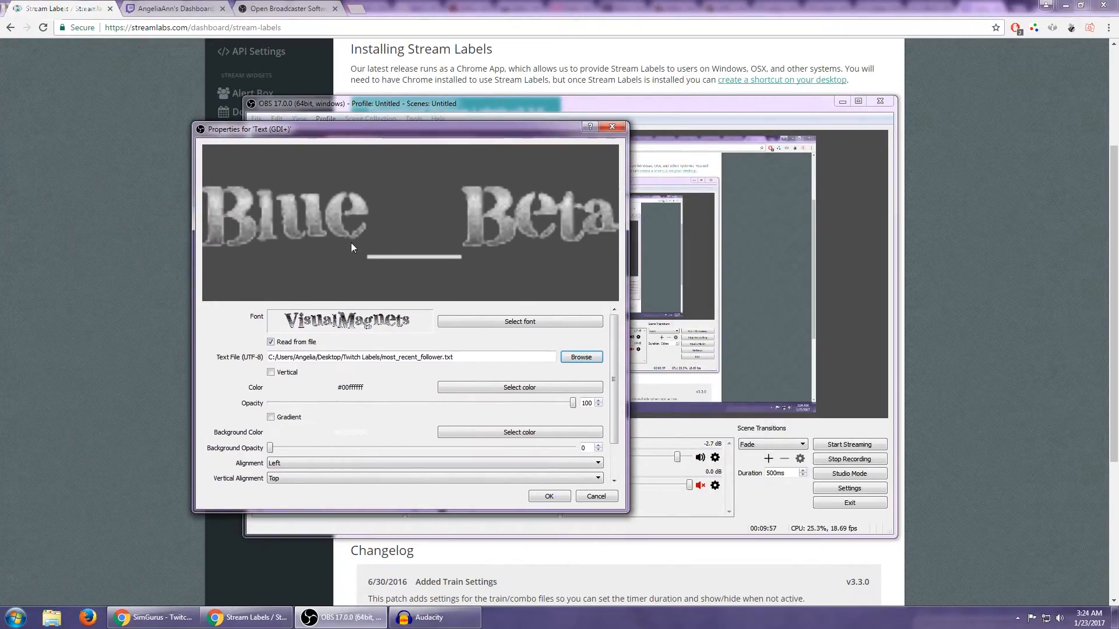
Step: Try the outline option on the text, turn it off again, and confirm the text source's properties
{"action": "scroll", "coordinate": [614, 379], "scroll_direction": "down", "scroll_amount": 2}
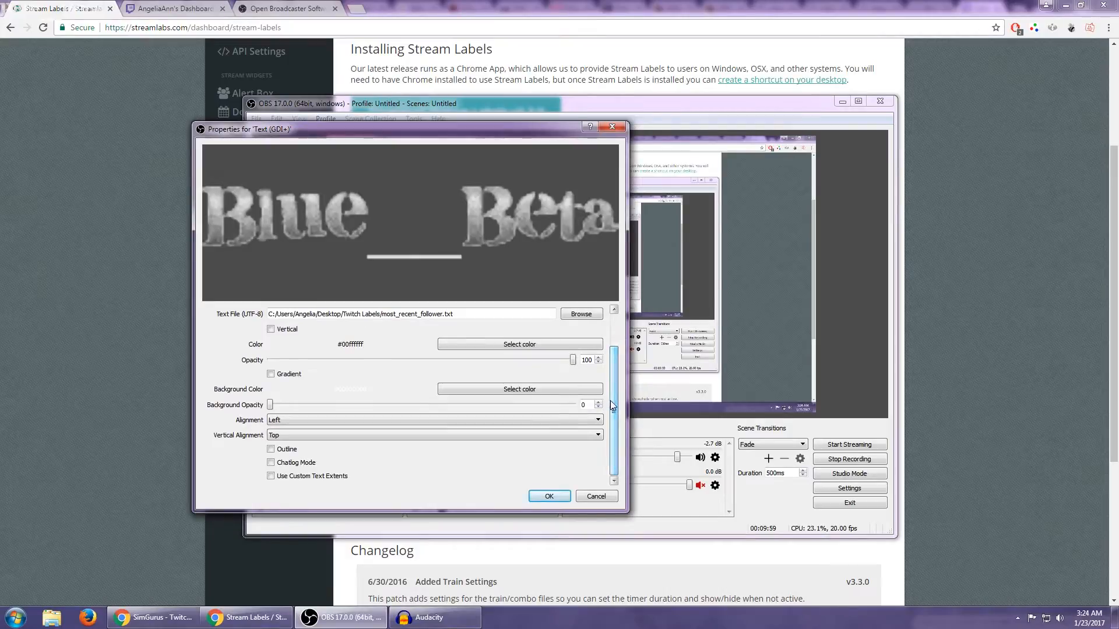
{"action": "left_click", "coordinate": [271, 450]}
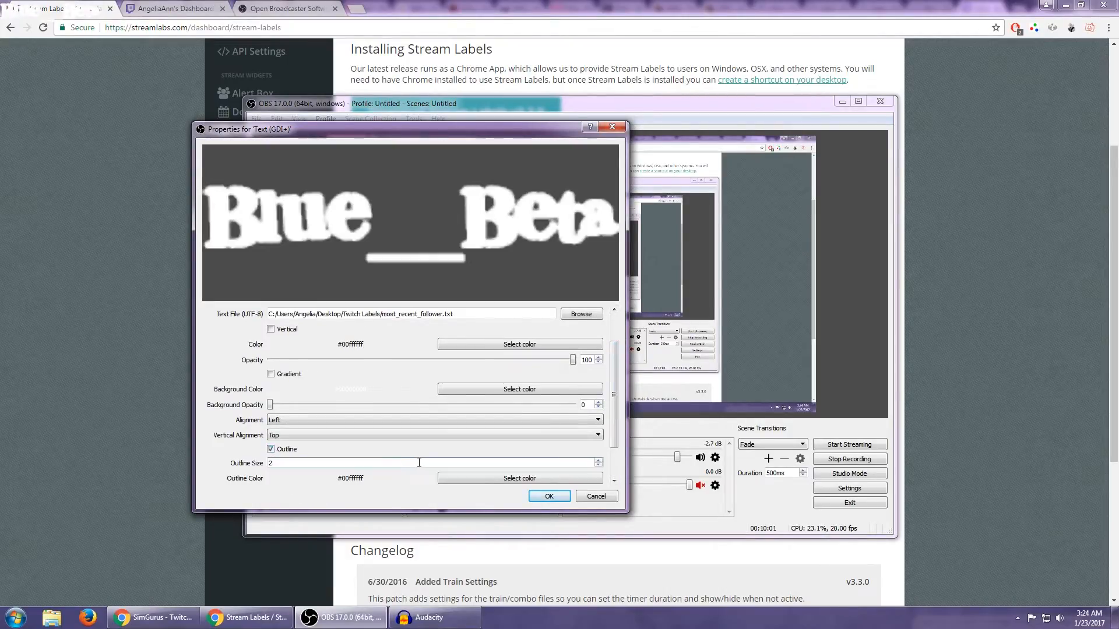
{"action": "left_click", "coordinate": [271, 449]}
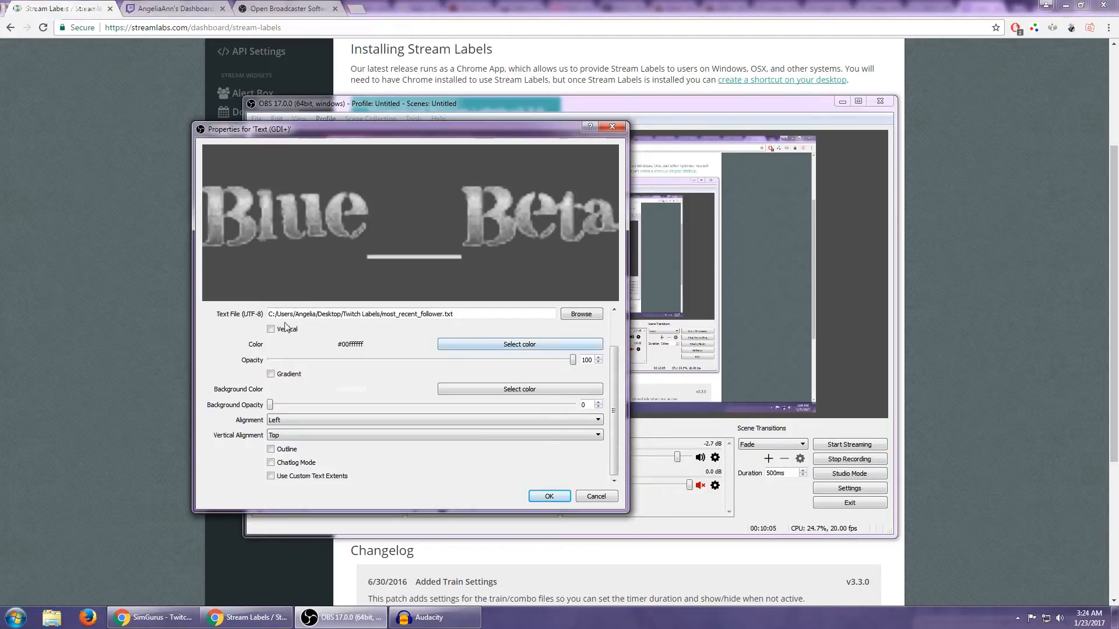
{"action": "left_click", "coordinate": [549, 497]}
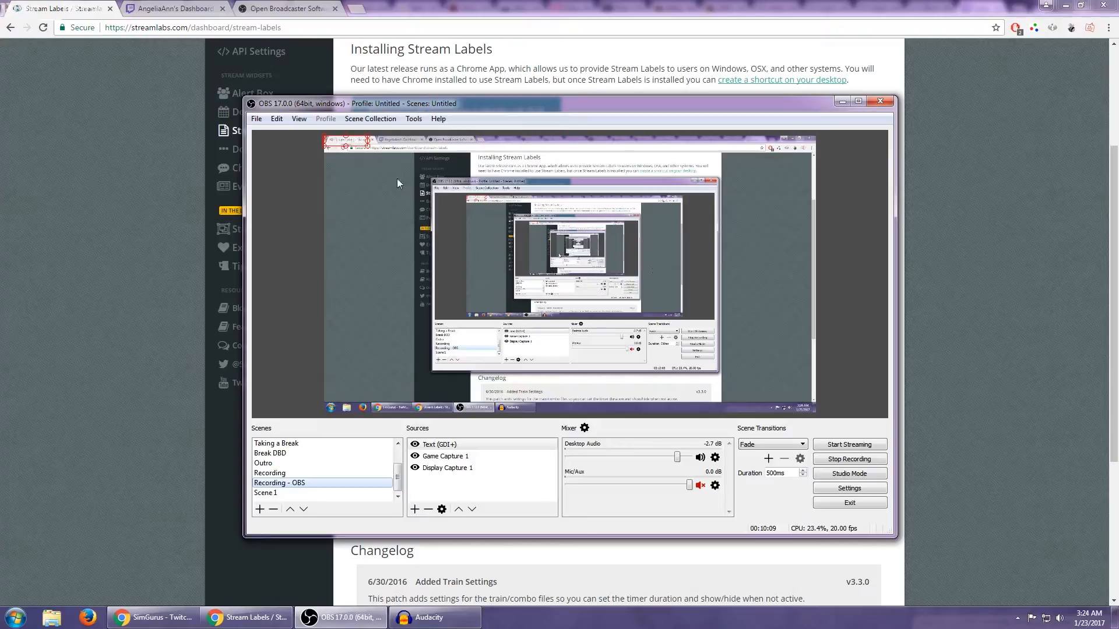
Step: Enlarge the OBS window, then move the follower text to the lower-right corner of the canvas at about one eighth of its width
{"action": "left_click_drag", "start_coordinate": [369, 147], "coordinate": [456, 192]}
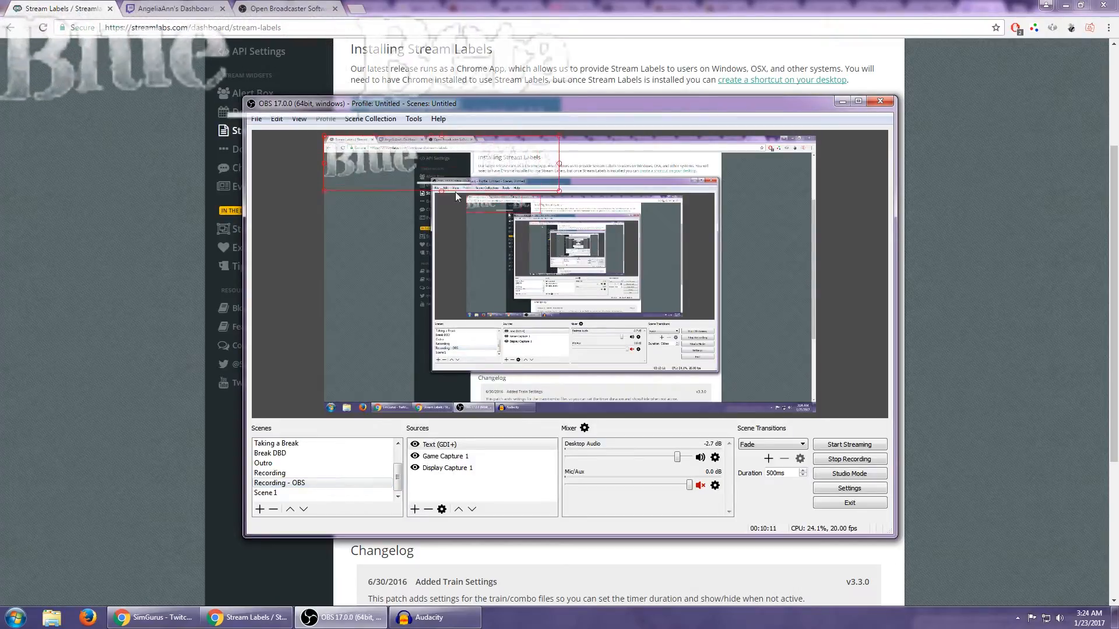
{"action": "left_click_drag", "start_coordinate": [393, 159], "coordinate": [392, 350]}
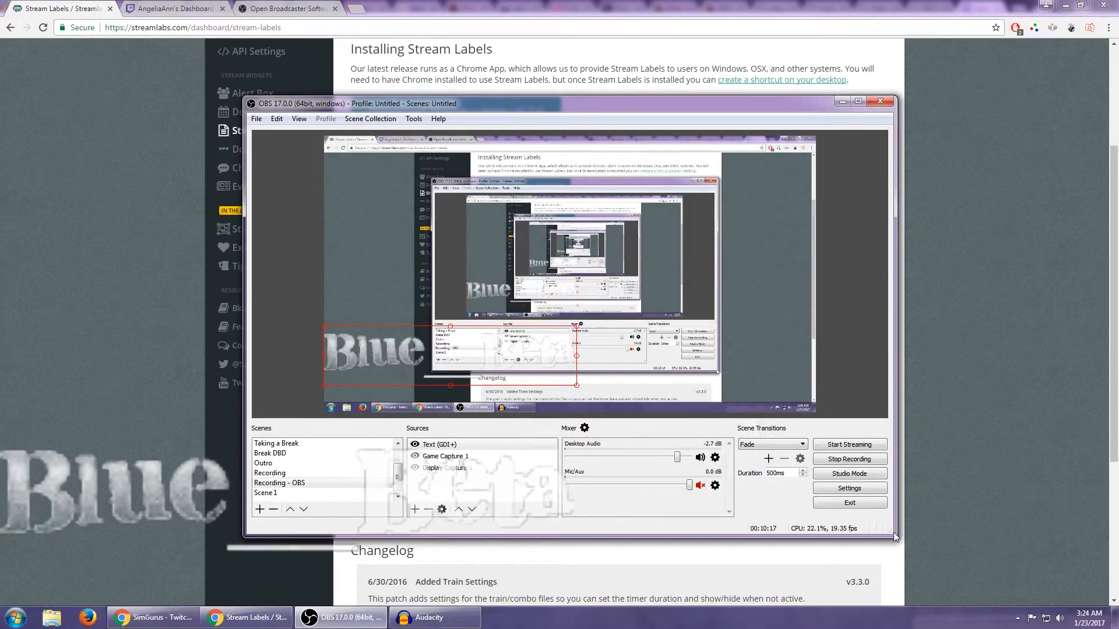
{"action": "left_click_drag", "start_coordinate": [893, 535], "coordinate": [1037, 580]}
{"action": "left_click_drag", "start_coordinate": [674, 105], "coordinate": [500, 74]}
{"action": "left_click_drag", "start_coordinate": [255, 353], "coordinate": [517, 356]}
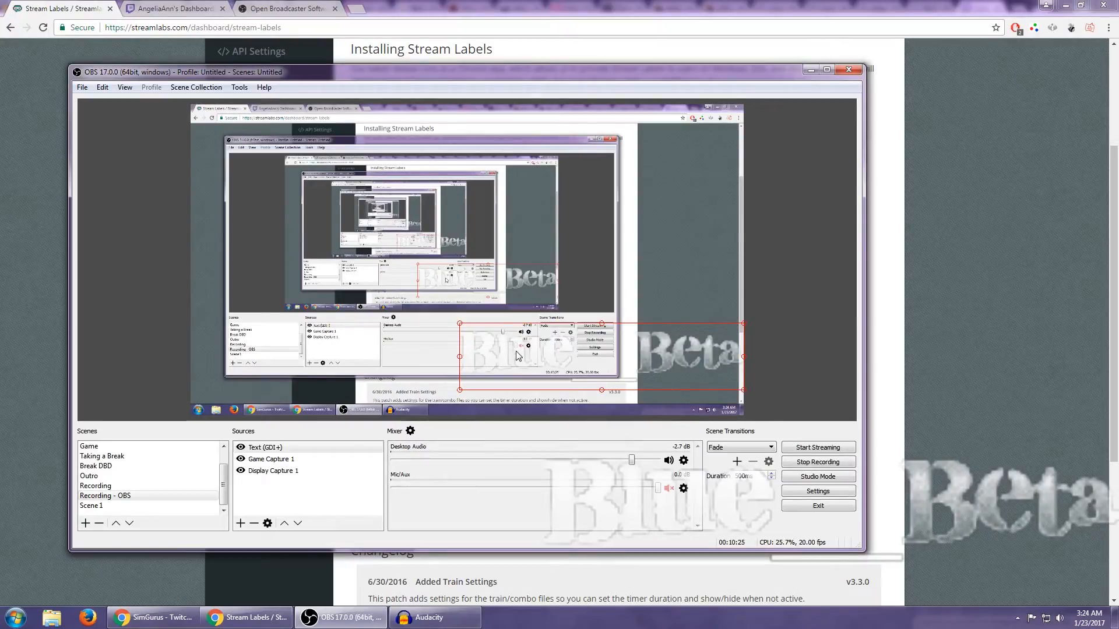
{"action": "left_click_drag", "start_coordinate": [460, 324], "coordinate": [669, 386]}
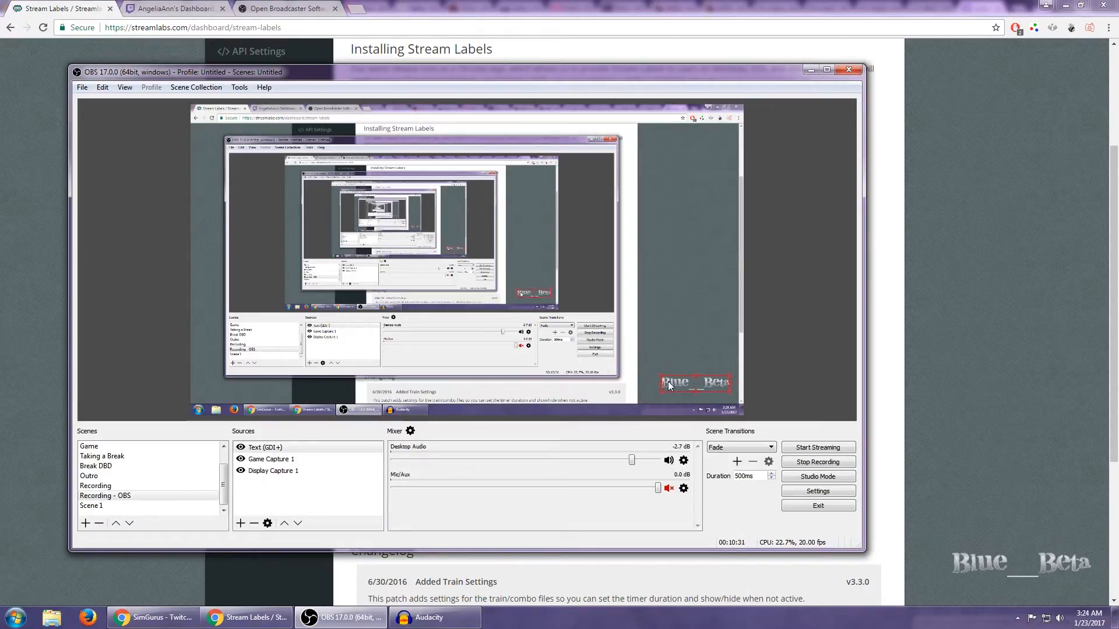
{"action": "left_click", "coordinate": [779, 359]}
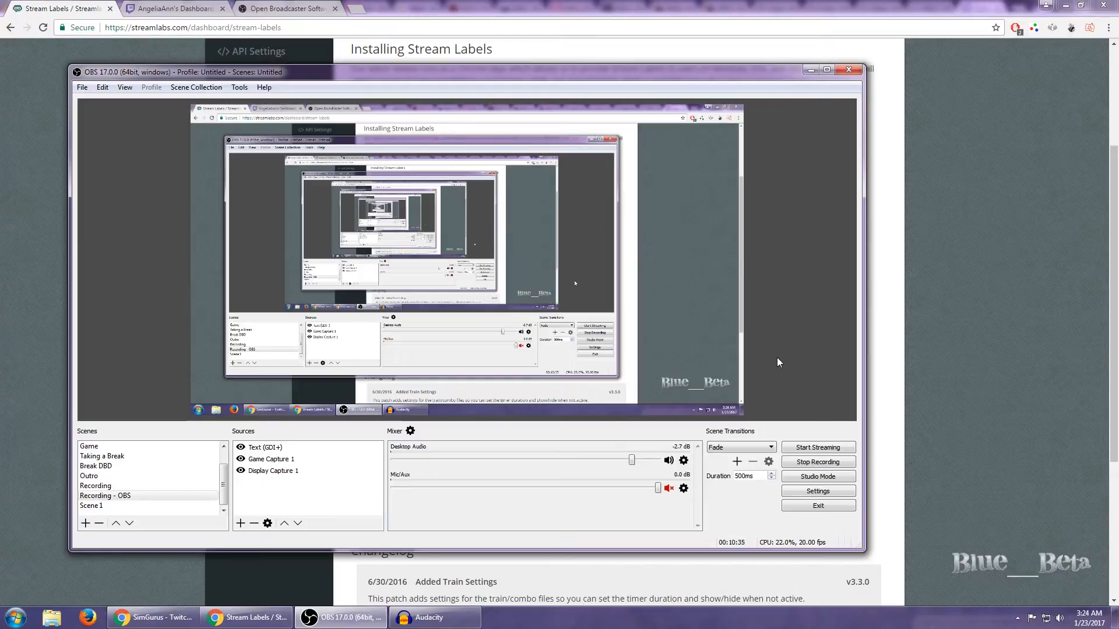
Step: Nudge the follower text slightly left near the lower-right corner of the canvas and deselect it
{"action": "left_click", "coordinate": [710, 386]}
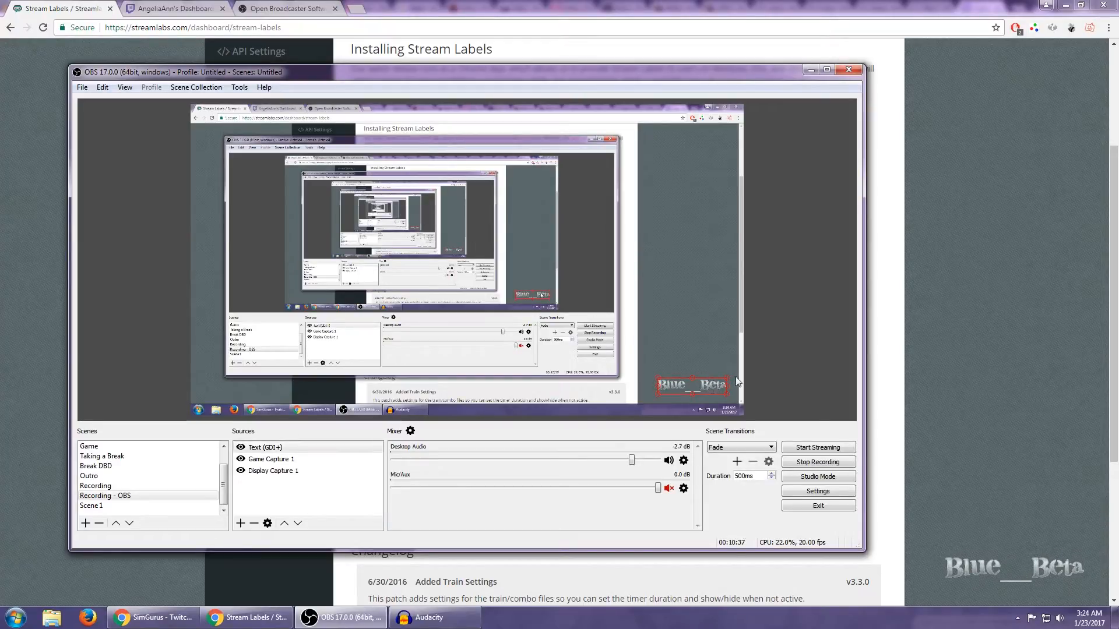
{"action": "left_click", "coordinate": [776, 367]}
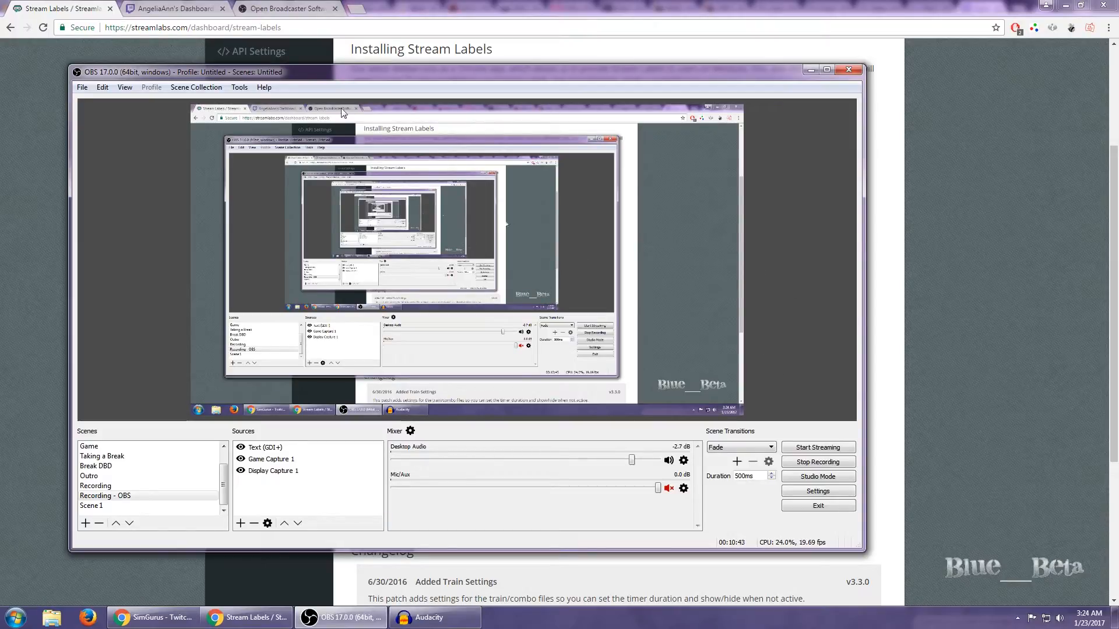
Step: Switch to Streamlabs in the browser, open the Alert Box widget and review its general and follow alert settings
{"action": "left_click", "coordinate": [42, 16]}
{"action": "scroll", "coordinate": [159, 282], "scroll_direction": "up", "scroll_amount": 3}
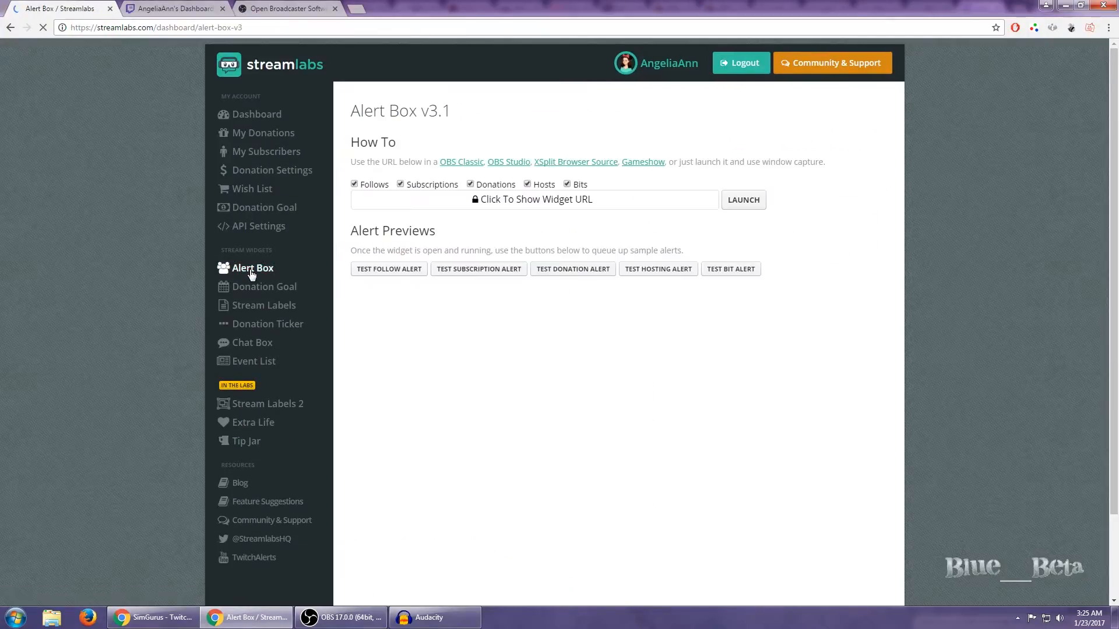
{"action": "scroll", "coordinate": [989, 413], "scroll_direction": "down", "scroll_amount": 2}
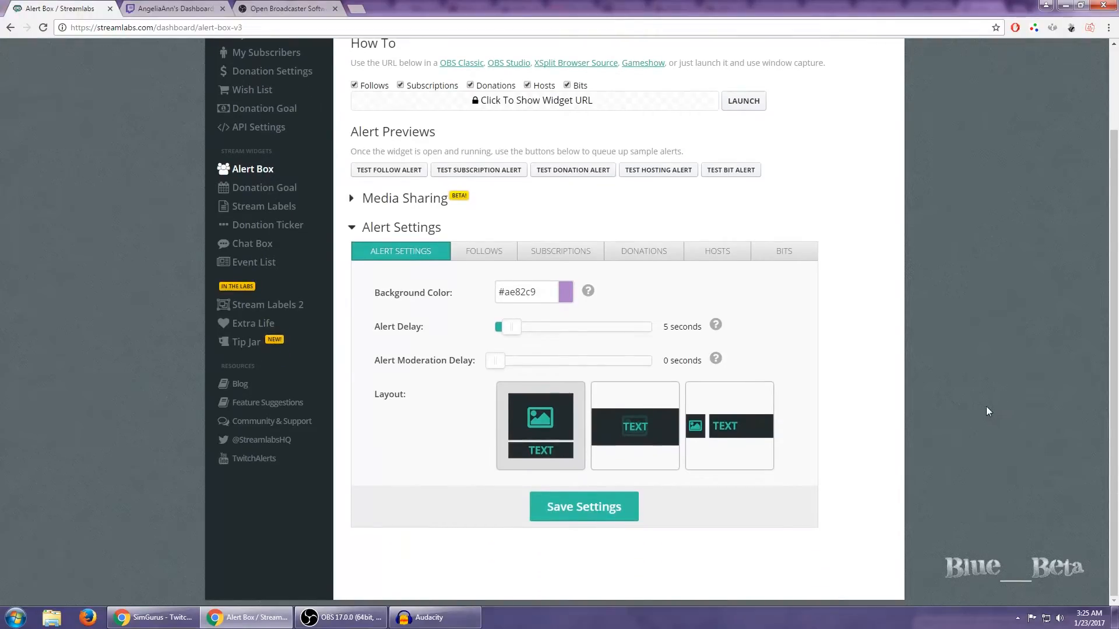
{"action": "left_click", "coordinate": [475, 251]}
{"action": "left_click_drag", "start_coordinate": [1113, 173], "coordinate": [1008, 197]}
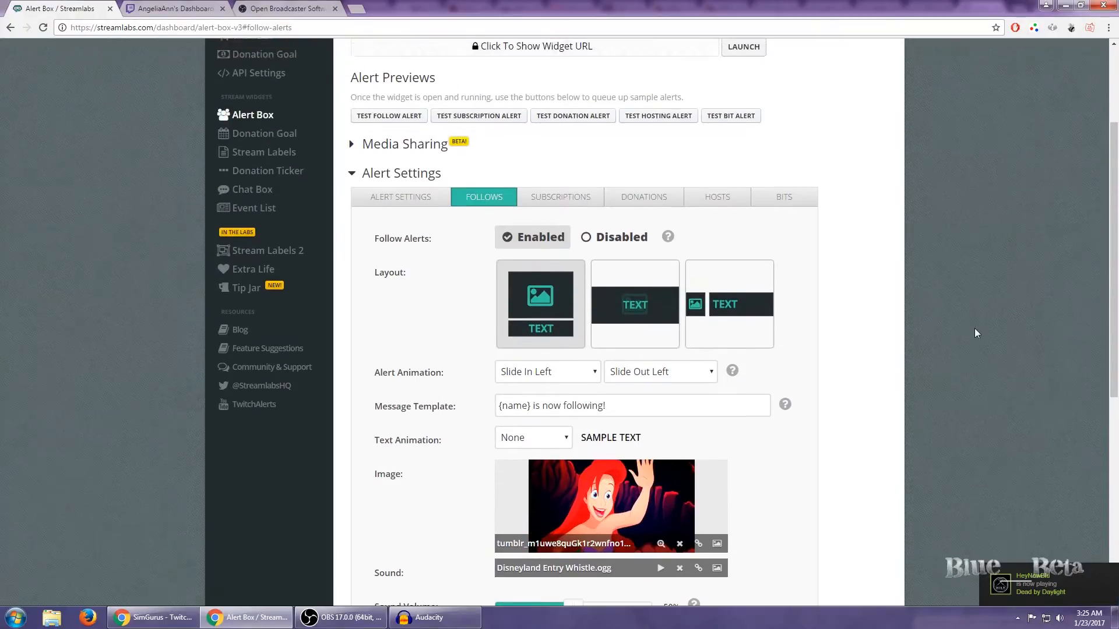
{"action": "scroll", "coordinate": [976, 333], "scroll_direction": "up", "scroll_amount": 3}
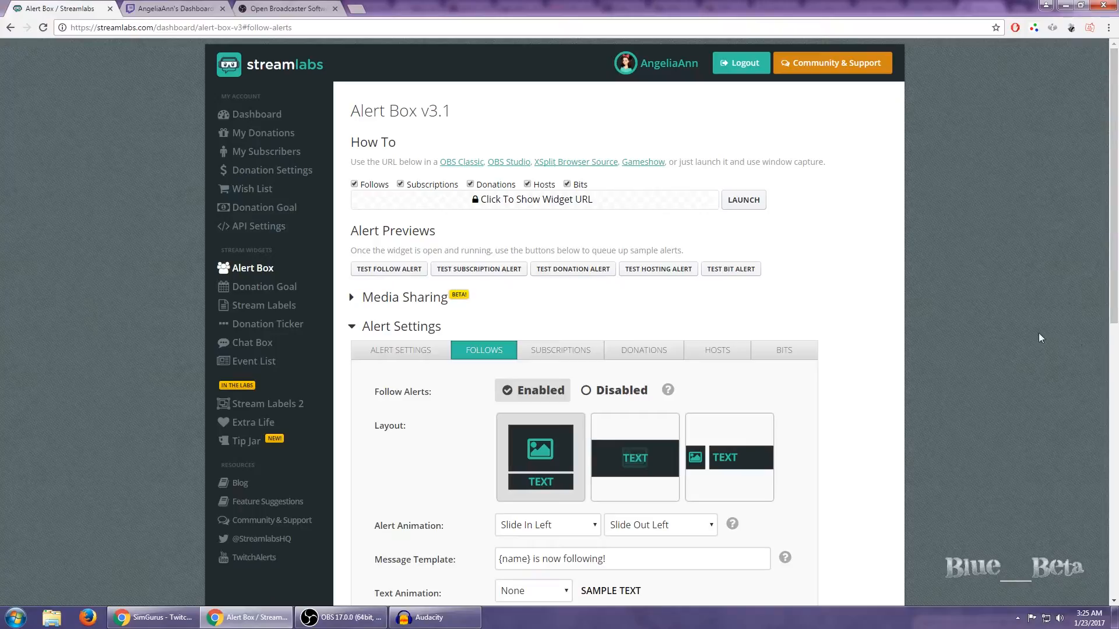
Step: Switch back to OBS and add a new BrowserSource named BrowserSource 1 to the Recording - OBS scene
{"action": "mouse_move", "coordinate": [334, 624]}
{"action": "scroll", "coordinate": [670, 402], "scroll_direction": "down", "scroll_amount": 1}
{"action": "left_click", "coordinate": [337, 621]}
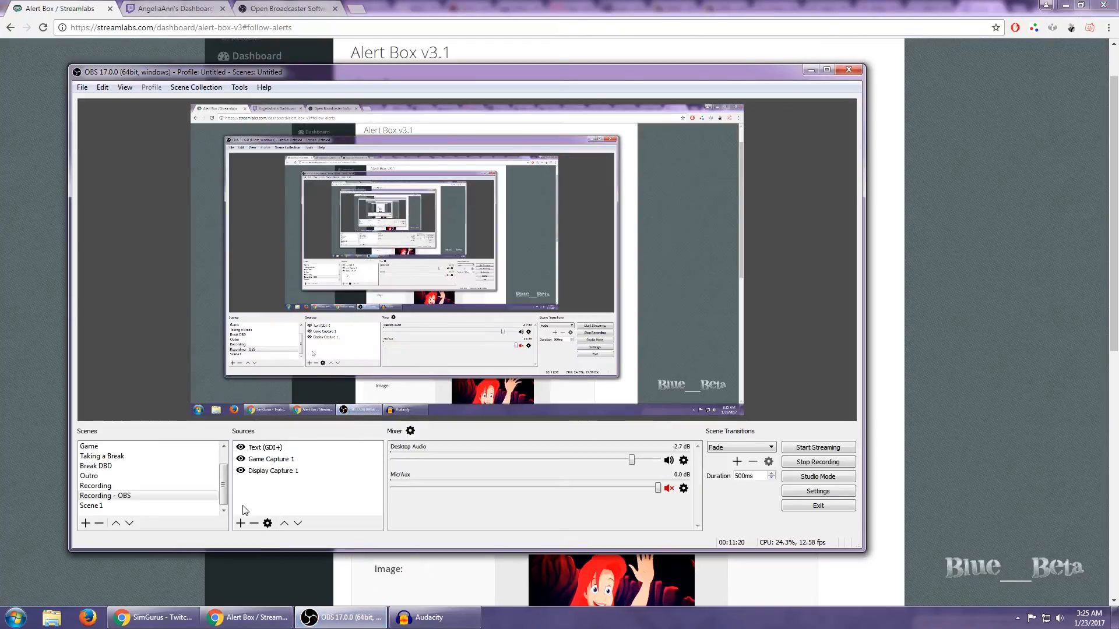
{"action": "left_click", "coordinate": [240, 523]}
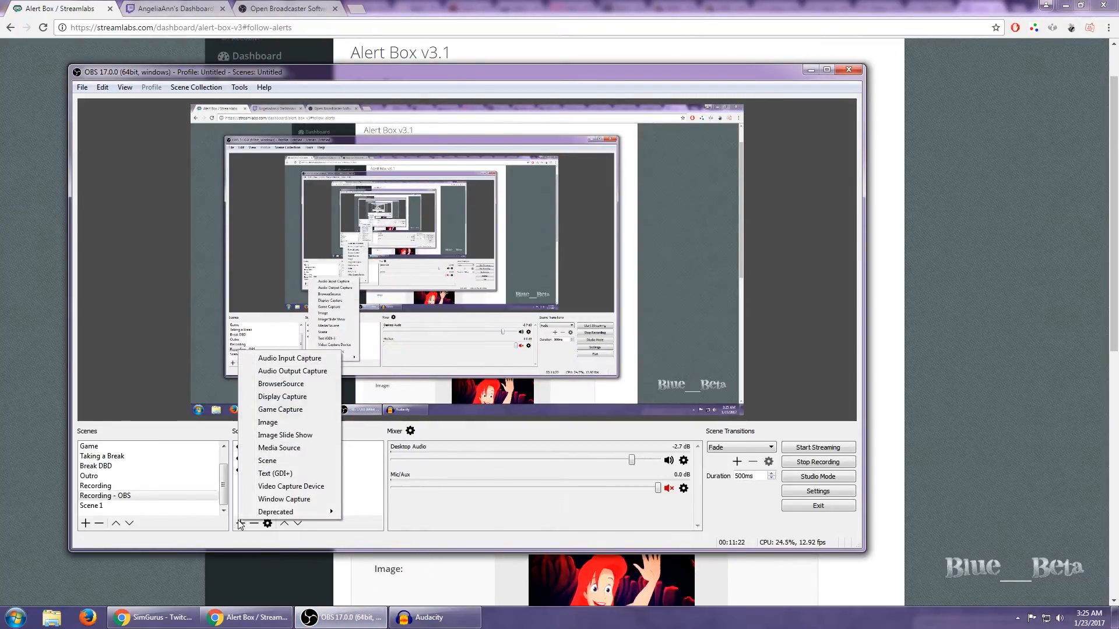
{"action": "left_click", "coordinate": [281, 384]}
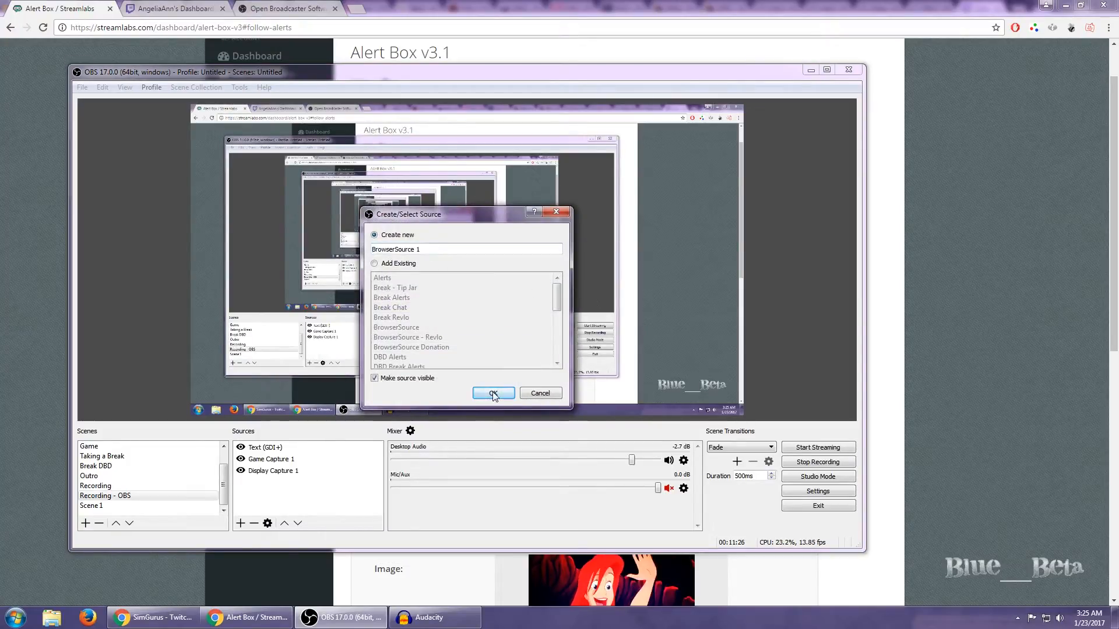
{"action": "left_click", "coordinate": [493, 394]}
Step: Set the browser source to shut down when not visible and confirm its properties, keeping the default URL
{"action": "left_click_drag", "start_coordinate": [366, 363], "coordinate": [278, 362]}
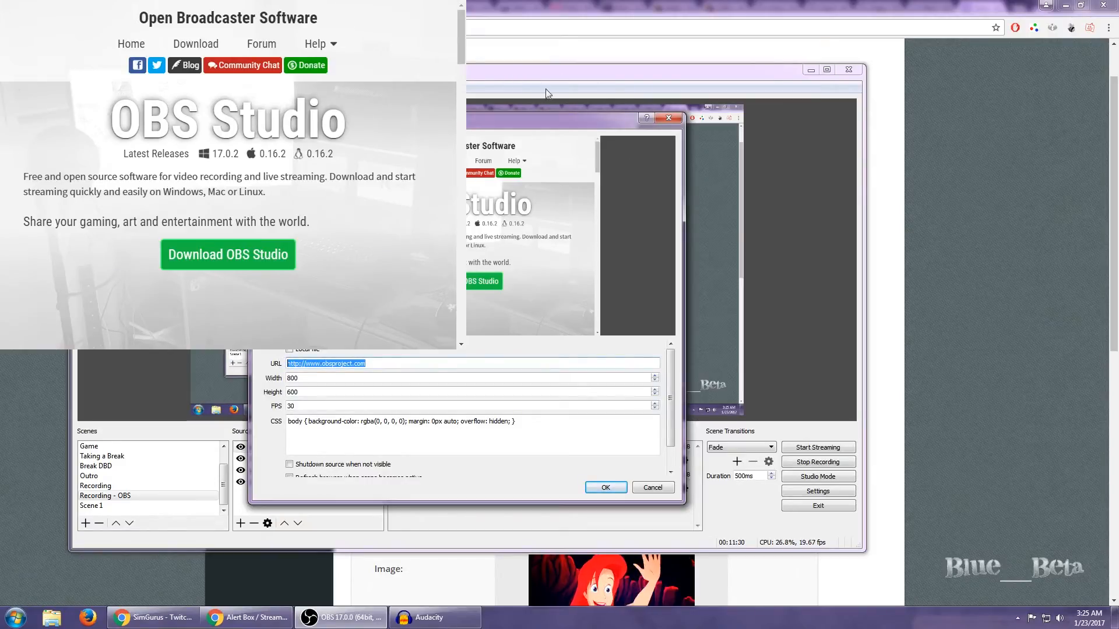
{"action": "left_click_drag", "start_coordinate": [556, 73], "coordinate": [482, 200]}
{"action": "left_click_drag", "start_coordinate": [527, 122], "coordinate": [430, 168]}
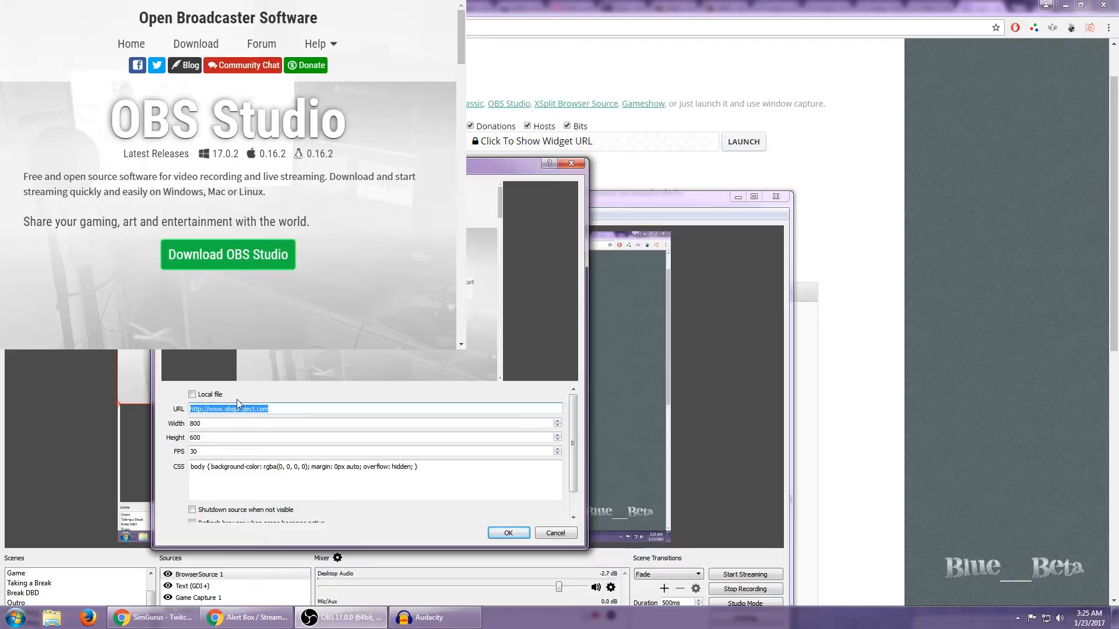
{"action": "left_click_drag", "start_coordinate": [401, 168], "coordinate": [488, 116]}
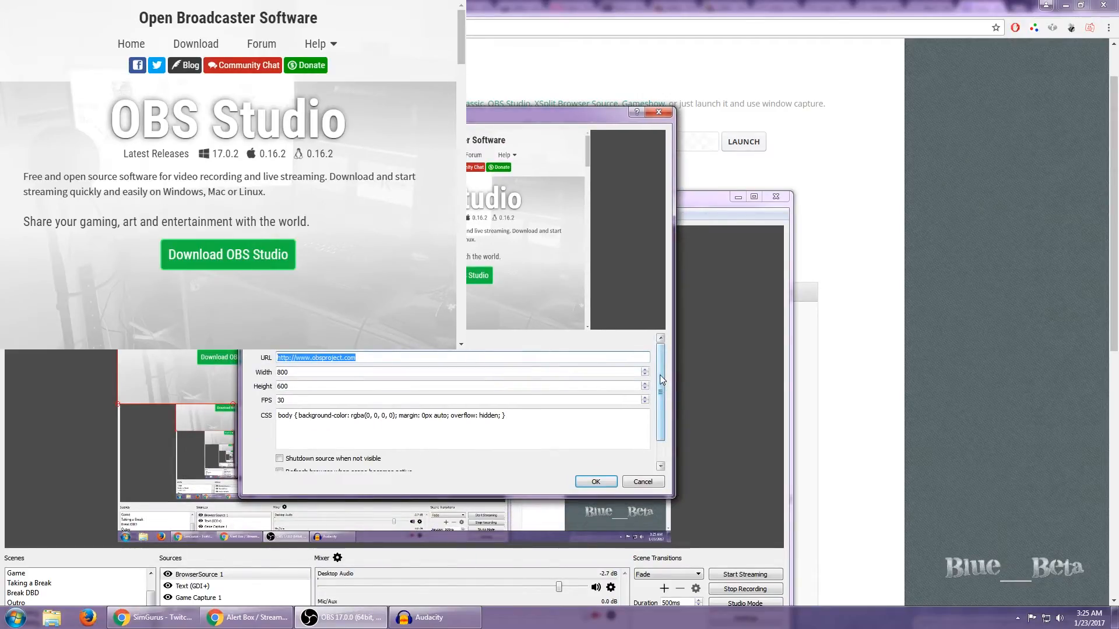
{"action": "scroll", "coordinate": [659, 375], "scroll_direction": "down", "scroll_amount": 1}
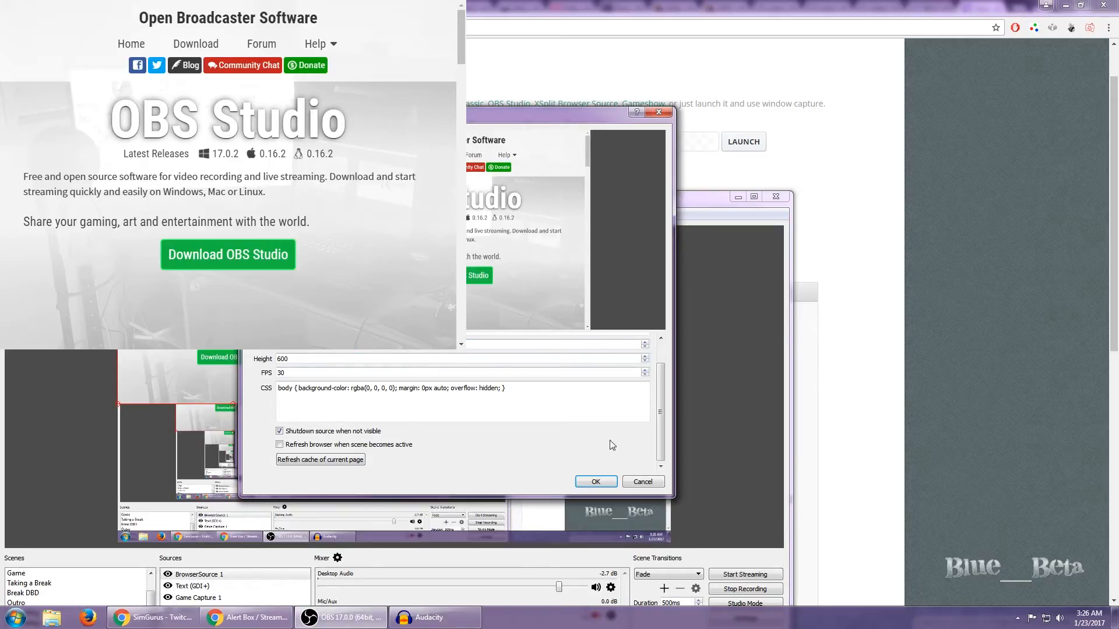
{"action": "left_click", "coordinate": [603, 483]}
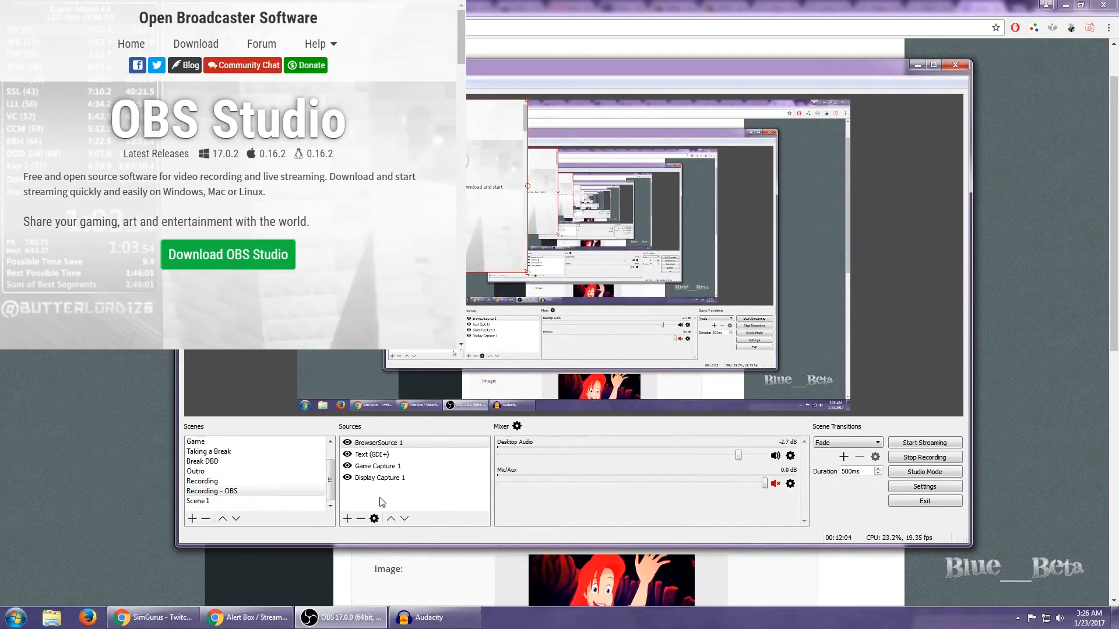
Step: Select the Recording - OBS scene and shift the OBS window slightly down and to the left
{"action": "left_click", "coordinate": [391, 444]}
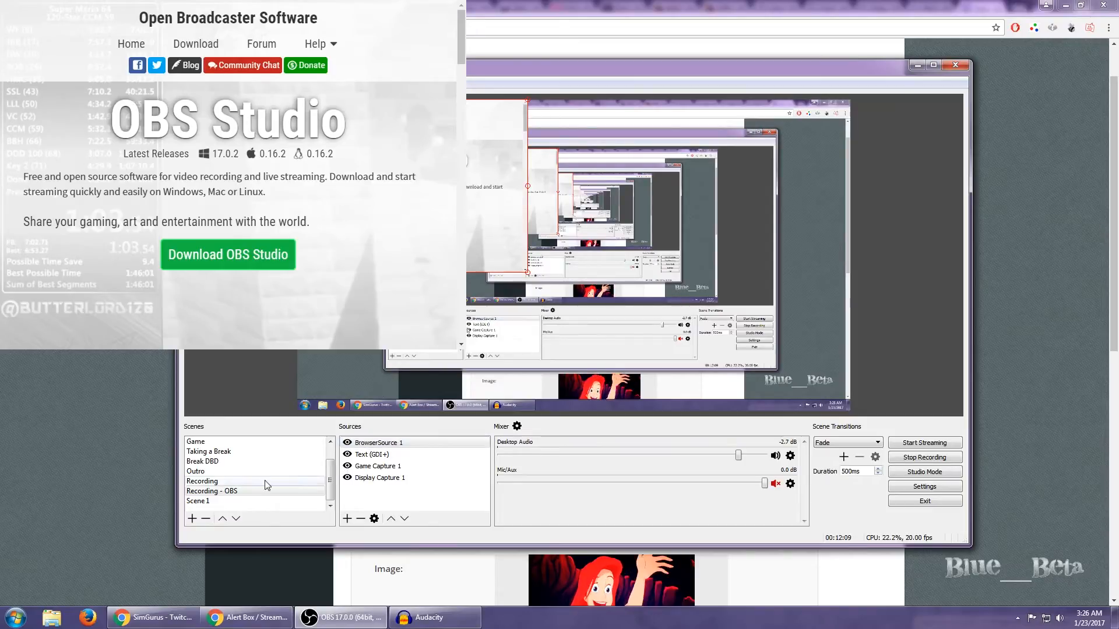
{"action": "left_click", "coordinate": [209, 496]}
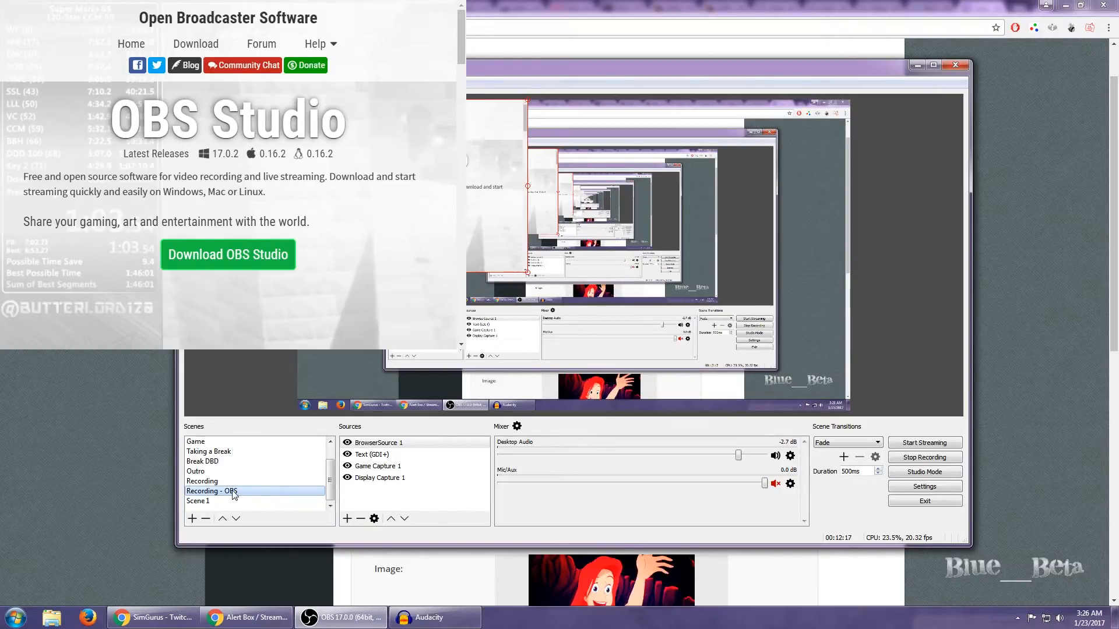
{"action": "left_click", "coordinate": [673, 108]}
{"action": "left_click_drag", "start_coordinate": [683, 71], "coordinate": [657, 89]}
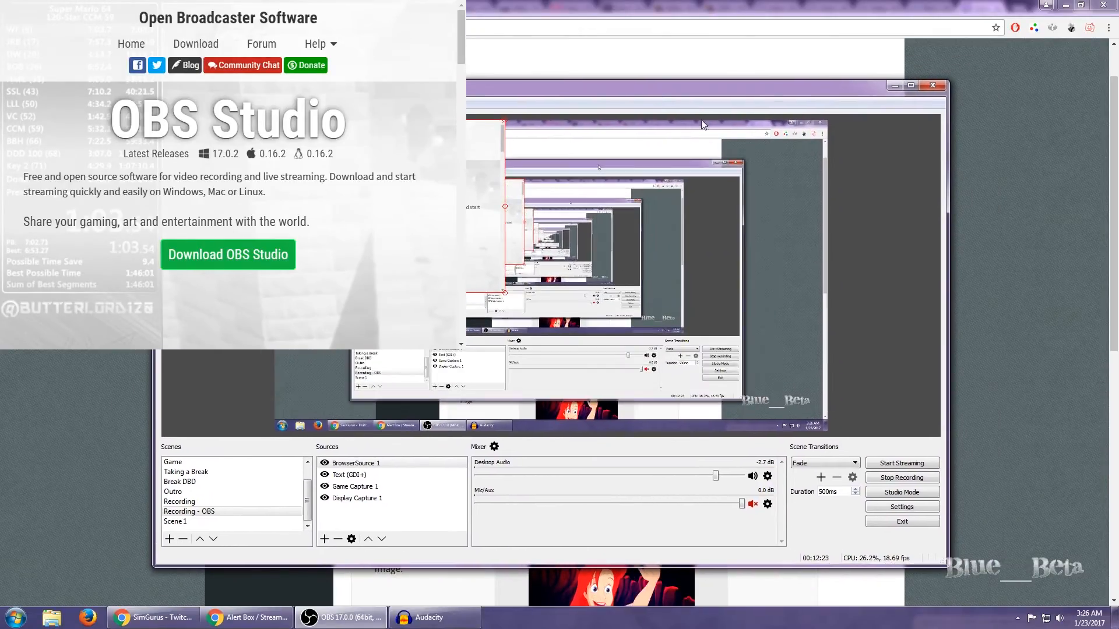
Step: Switch to Streamlabs in the browser and review the Chat Box widget's URL, preview and settings
{"action": "left_click", "coordinate": [1002, 274]}
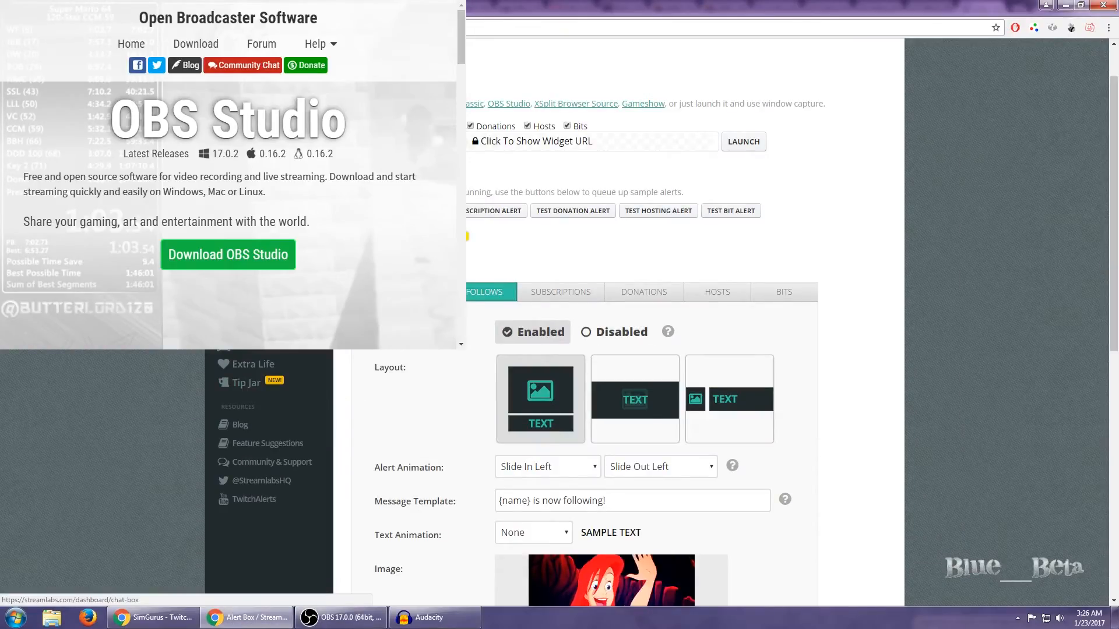
{"action": "left_click", "coordinate": [251, 271]}
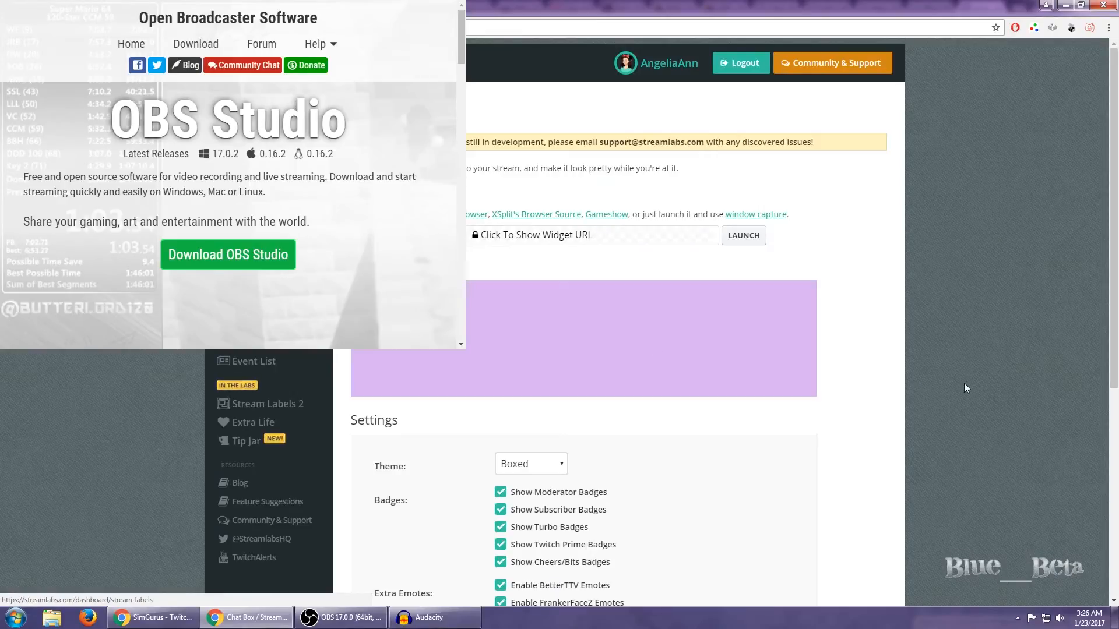
{"action": "scroll", "coordinate": [964, 384], "scroll_direction": "down", "scroll_amount": 1}
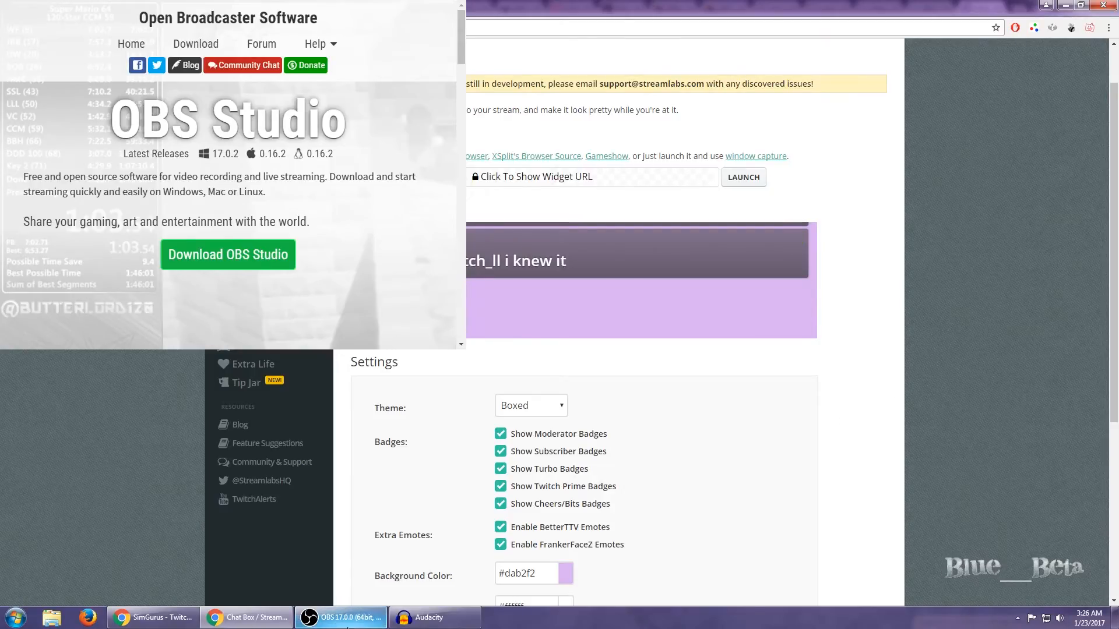
{"action": "left_click", "coordinate": [371, 619]}
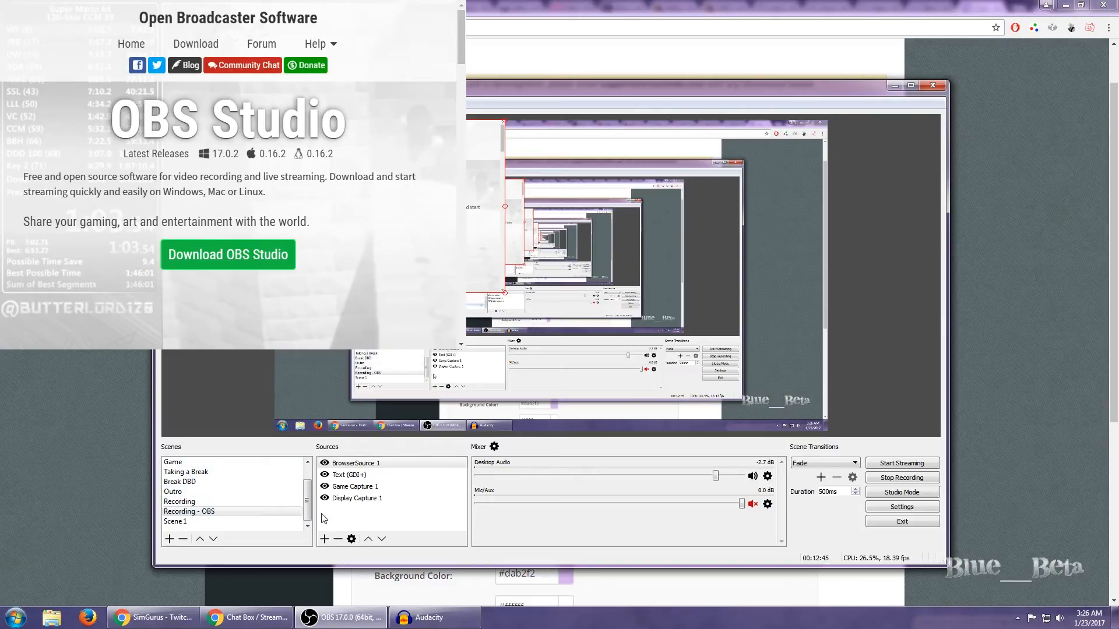
{"action": "left_click", "coordinate": [1042, 344]}
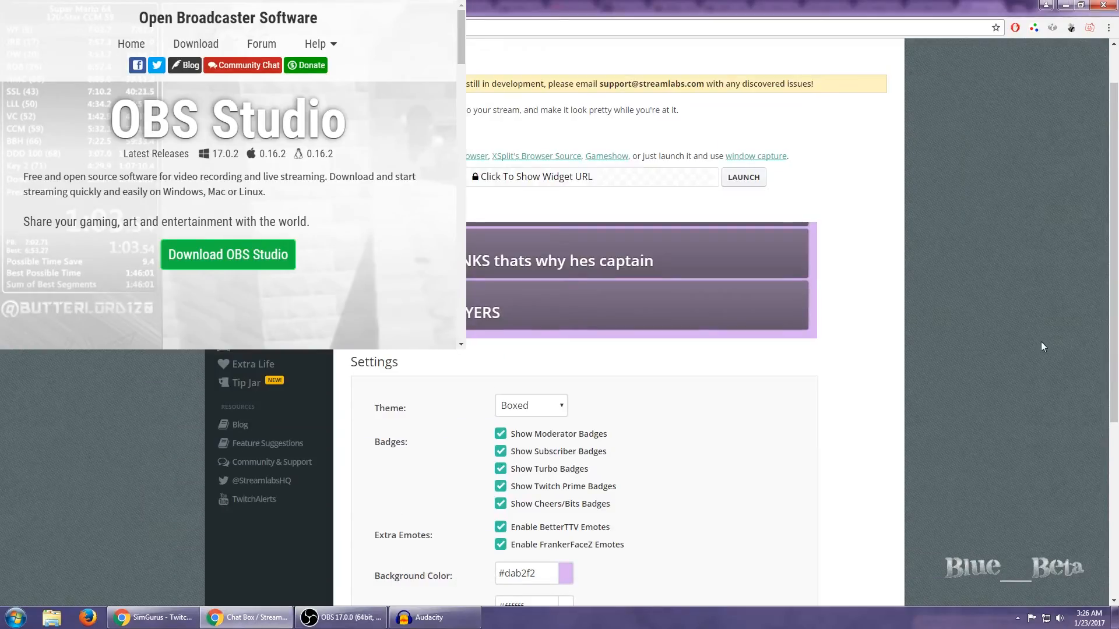
{"action": "scroll", "coordinate": [1003, 339], "scroll_direction": "up", "scroll_amount": 1}
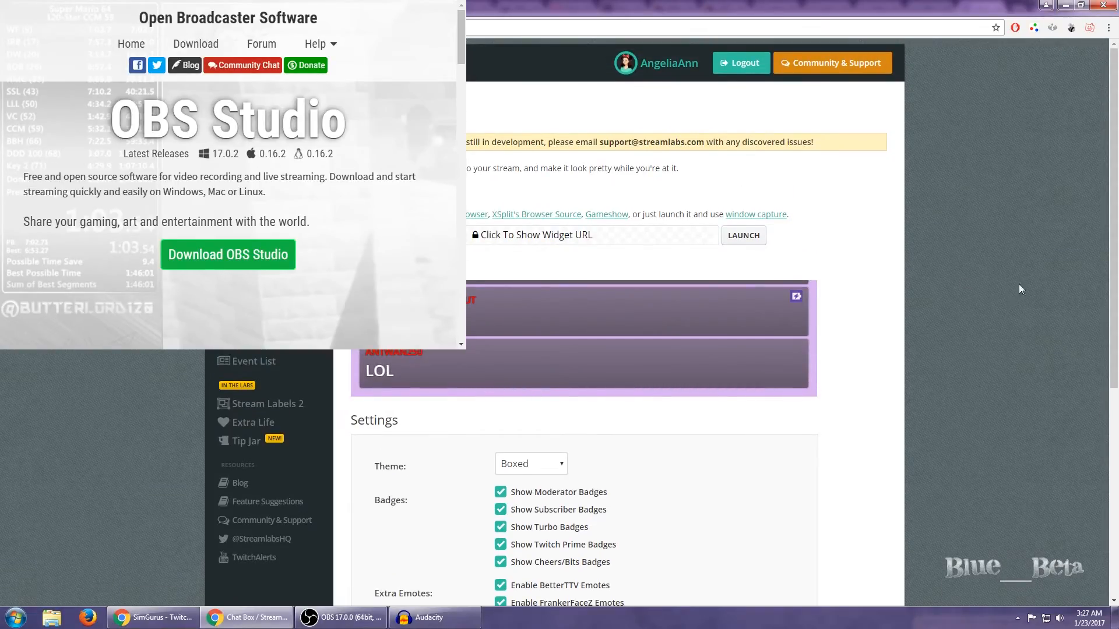
{"action": "scroll", "coordinate": [1017, 275], "scroll_direction": "down", "scroll_amount": 1}
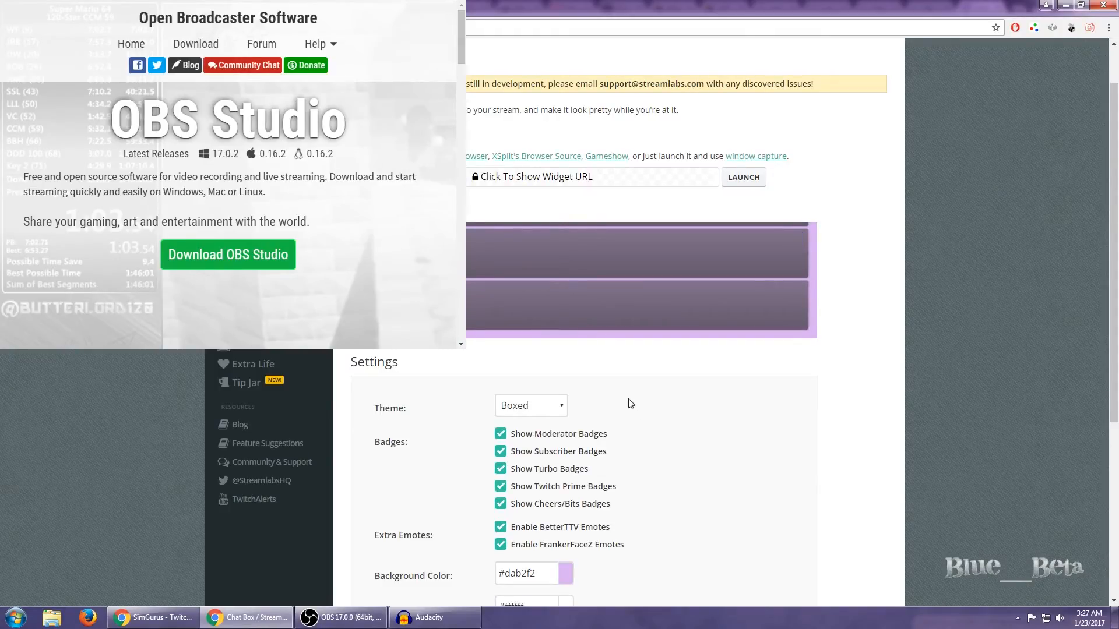
Step: Open the Tip Jar widget in Streamlabs and review its enabled events, jar image and text settings
{"action": "left_click", "coordinate": [242, 384]}
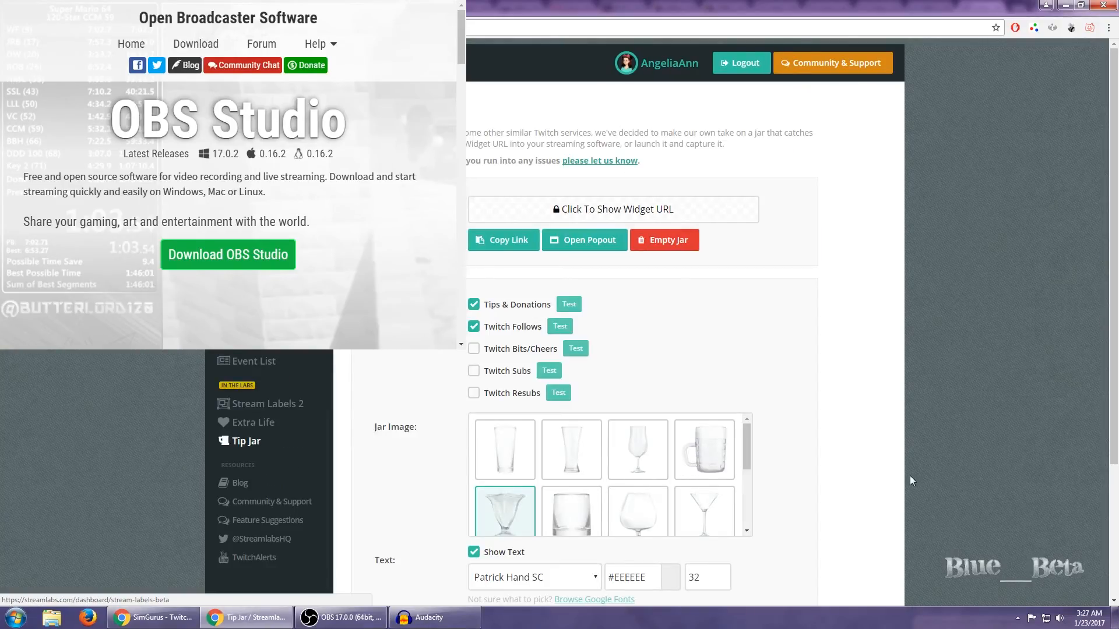
{"action": "scroll", "coordinate": [911, 478], "scroll_direction": "down", "scroll_amount": 1}
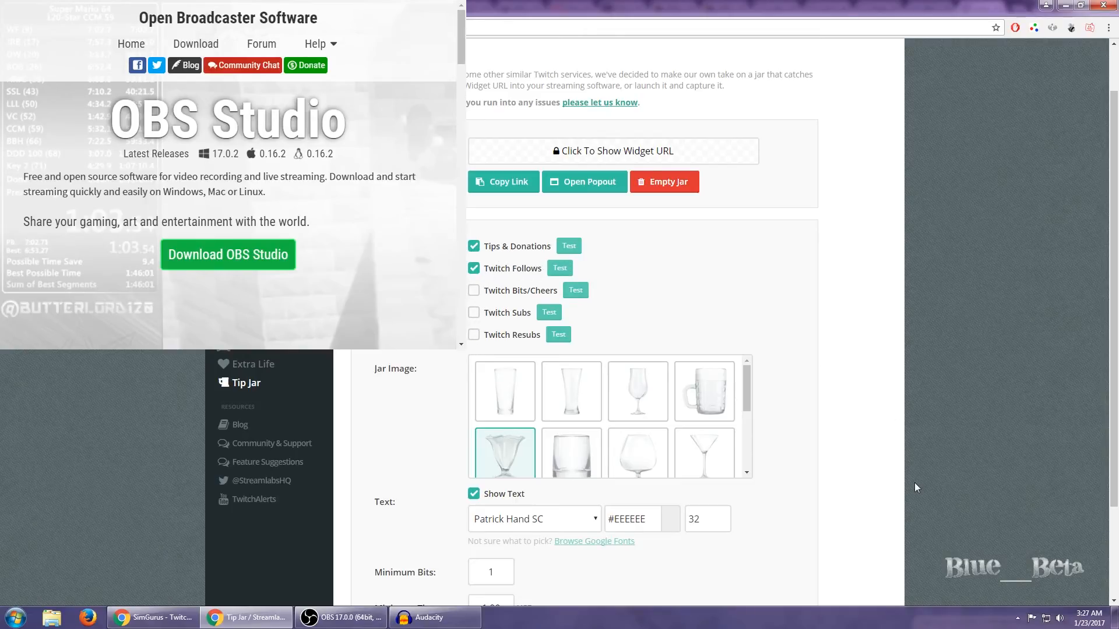
{"action": "scroll", "coordinate": [914, 483], "scroll_direction": "down", "scroll_amount": 2}
{"action": "scroll", "coordinate": [911, 484], "scroll_direction": "up", "scroll_amount": 2}
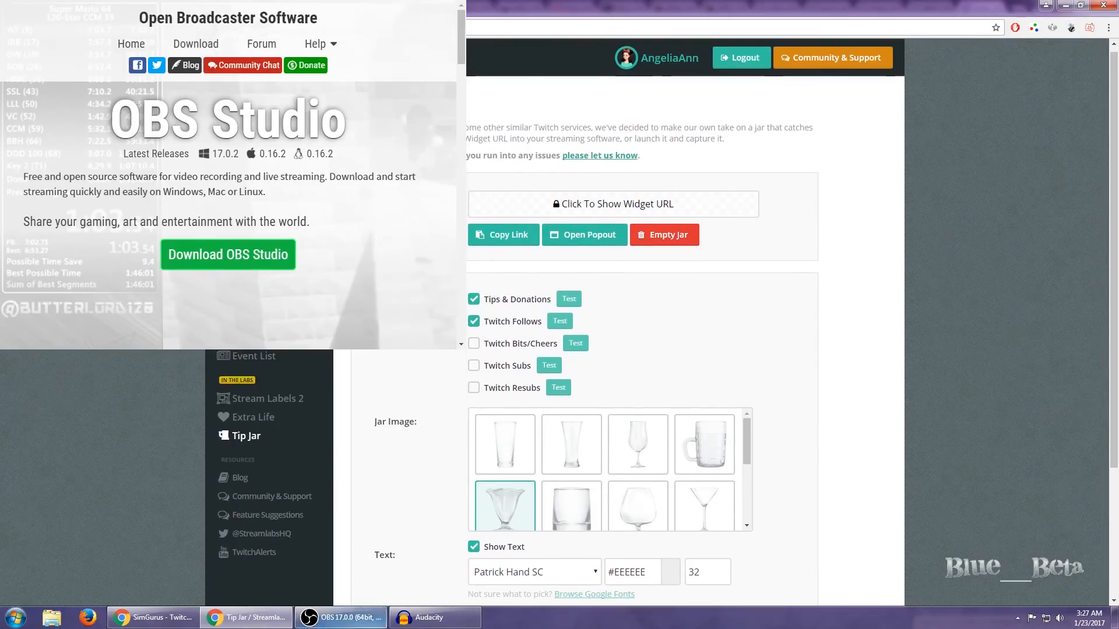
Step: Switch to OBS and move BrowserSource 1 down and to the right, away from the canvas's upper-left corner
{"action": "left_click", "coordinate": [340, 617]}
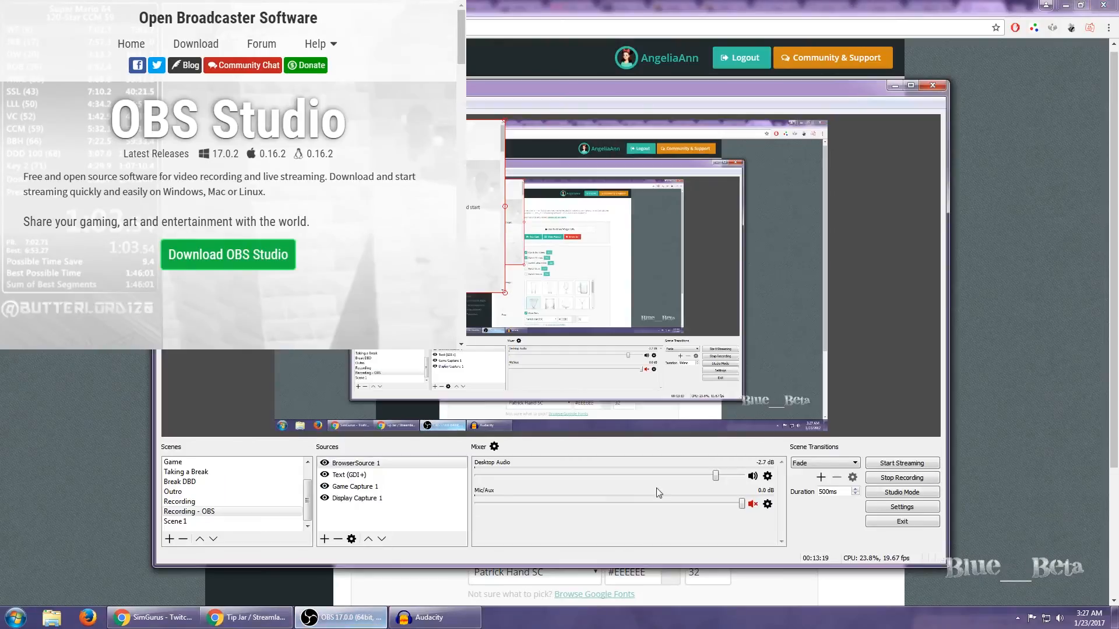
{"action": "left_click", "coordinate": [337, 464]}
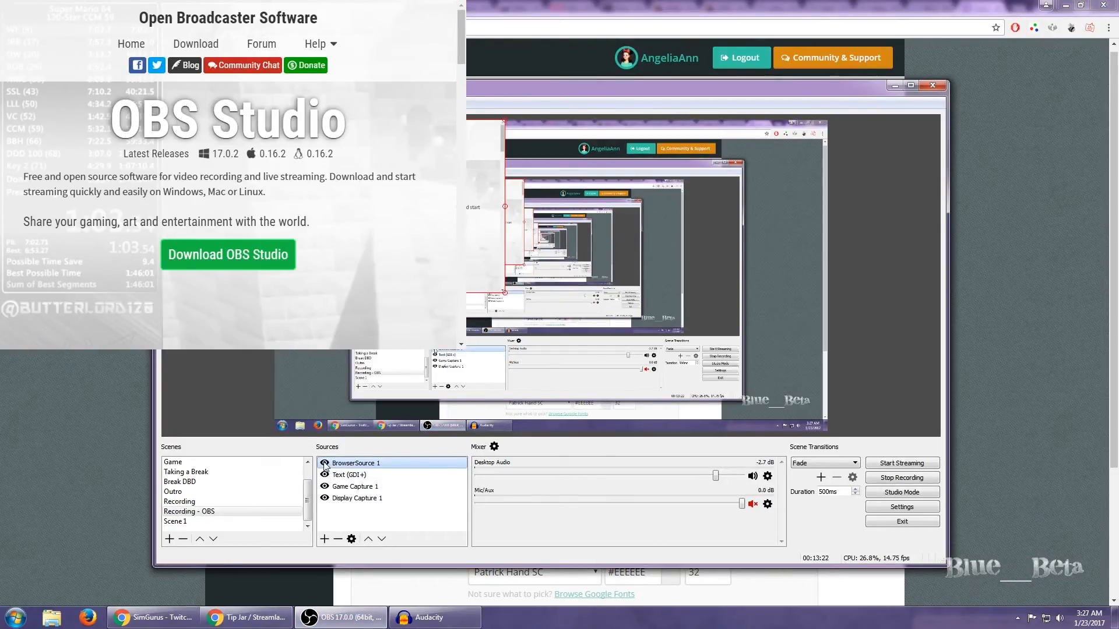
{"action": "left_click_drag", "start_coordinate": [379, 221], "coordinate": [437, 271]}
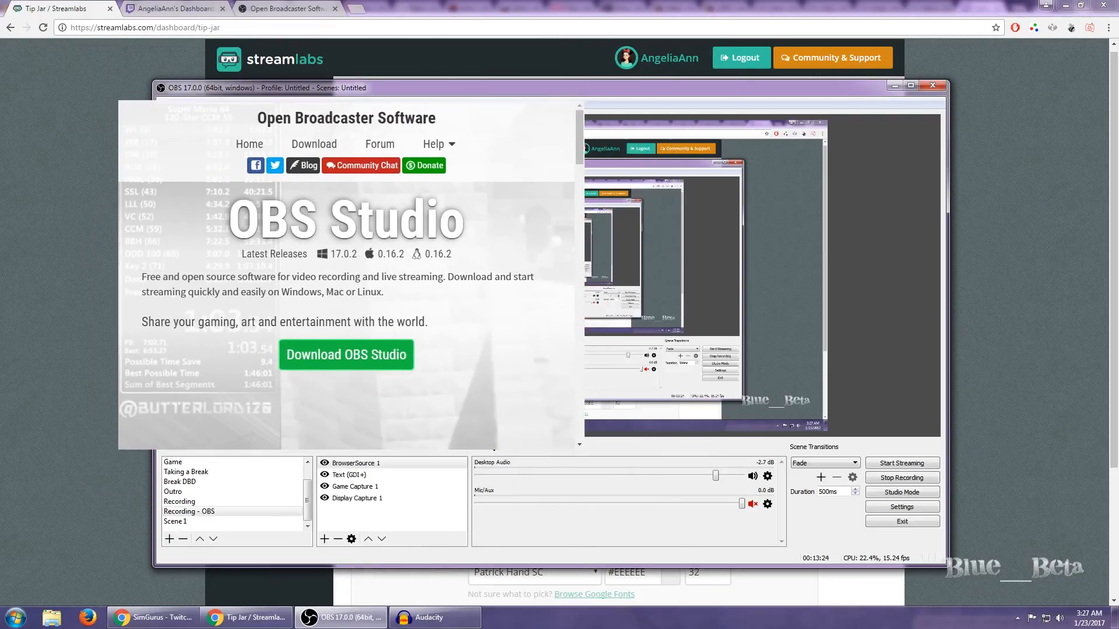
Step: Hide the BrowserSource 1, Text (GDI+) and Game Capture 1 sources in the Recording - OBS scene
{"action": "left_click", "coordinate": [326, 465]}
{"action": "left_click", "coordinate": [324, 464]}
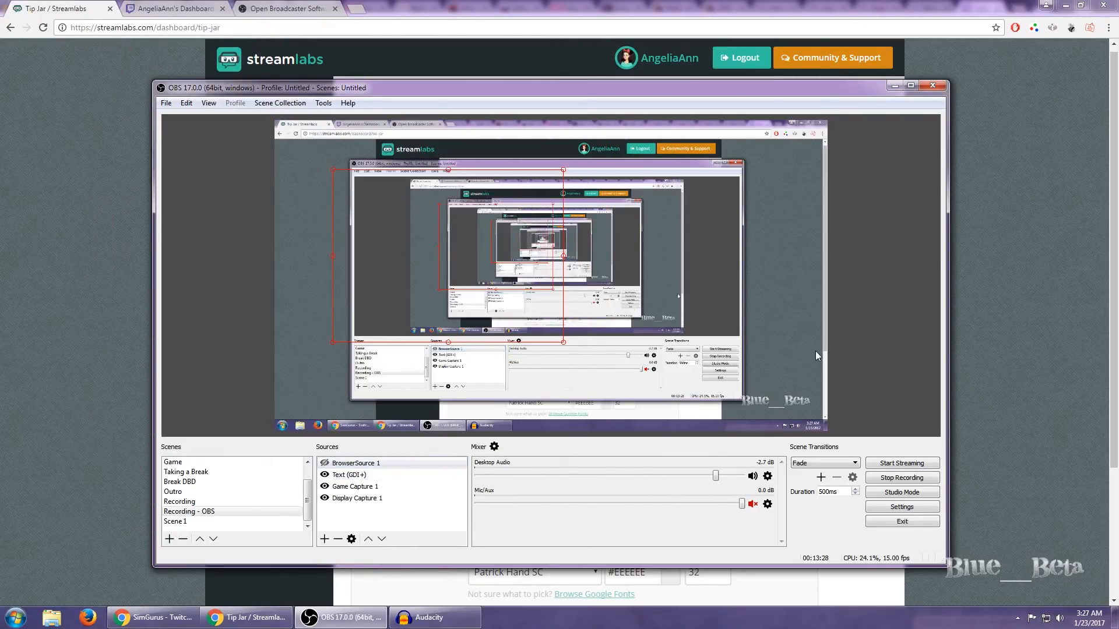
{"action": "left_click", "coordinate": [324, 476]}
{"action": "left_click", "coordinate": [324, 488]}
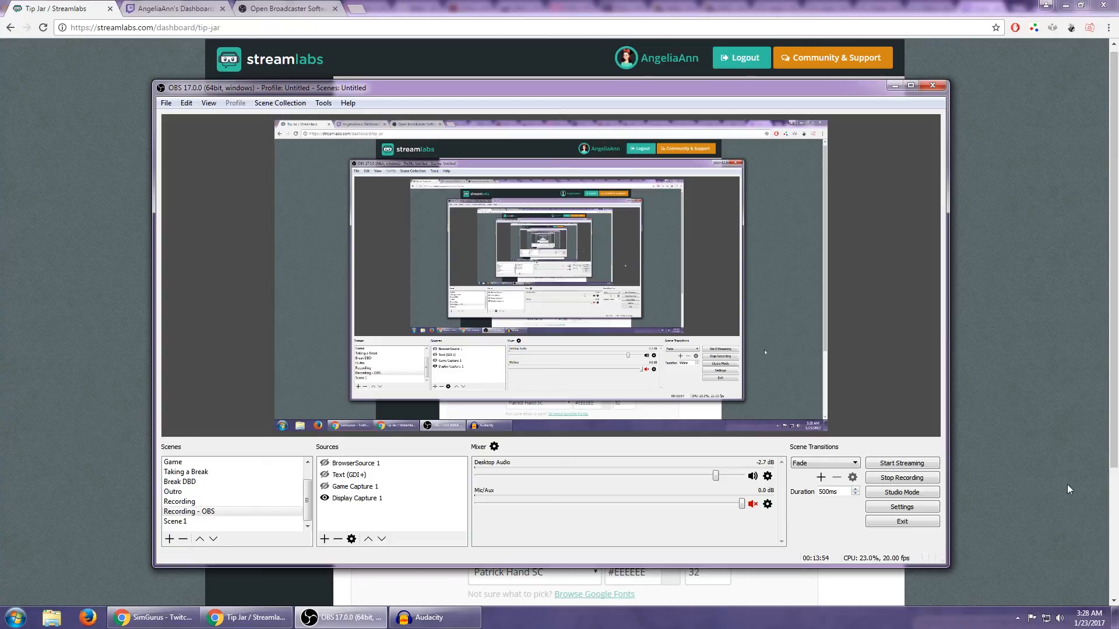
Step: View the OBS Studio website and the Streamlabs Tip Jar page in the browser, and return to OBS
{"action": "left_click", "coordinate": [1005, 456]}
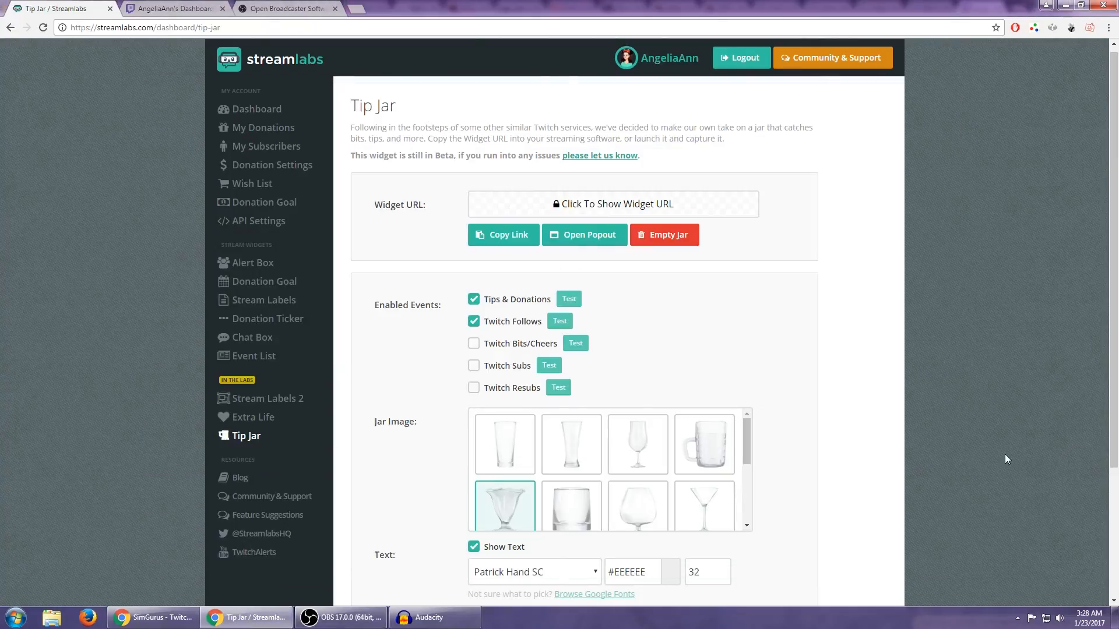
{"action": "left_click", "coordinate": [271, 8]}
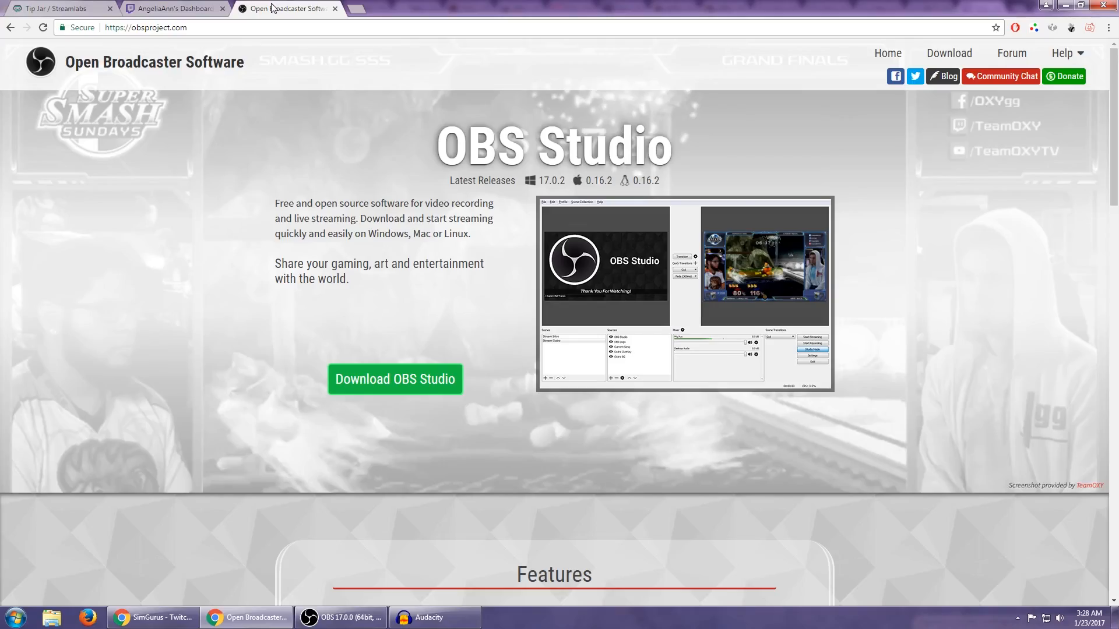
{"action": "left_click", "coordinate": [58, 9]}
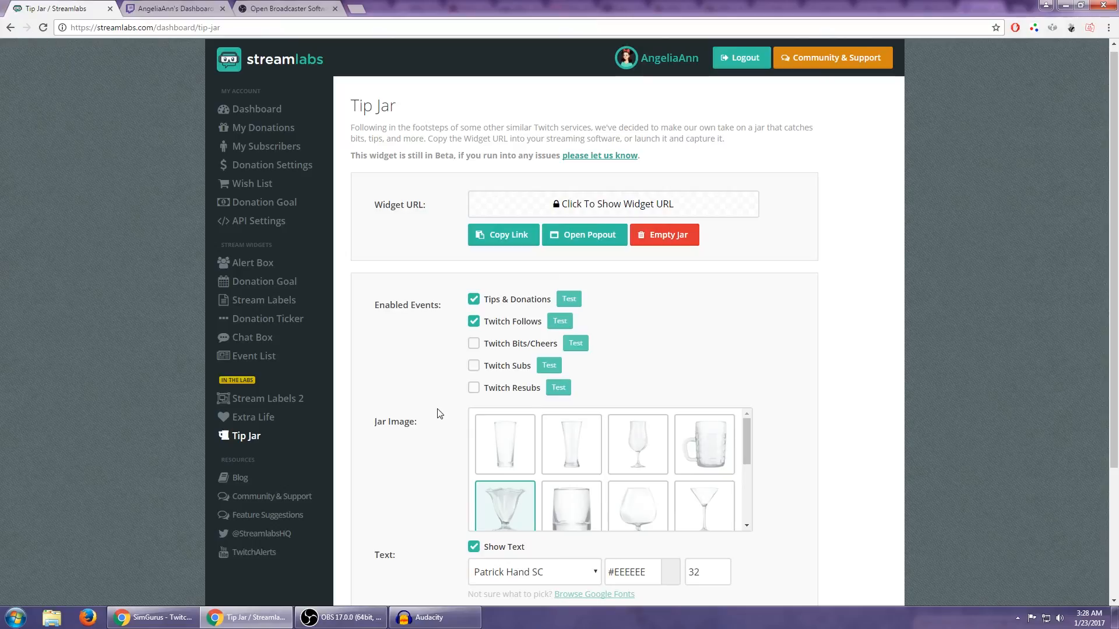
{"action": "left_click", "coordinate": [341, 618]}
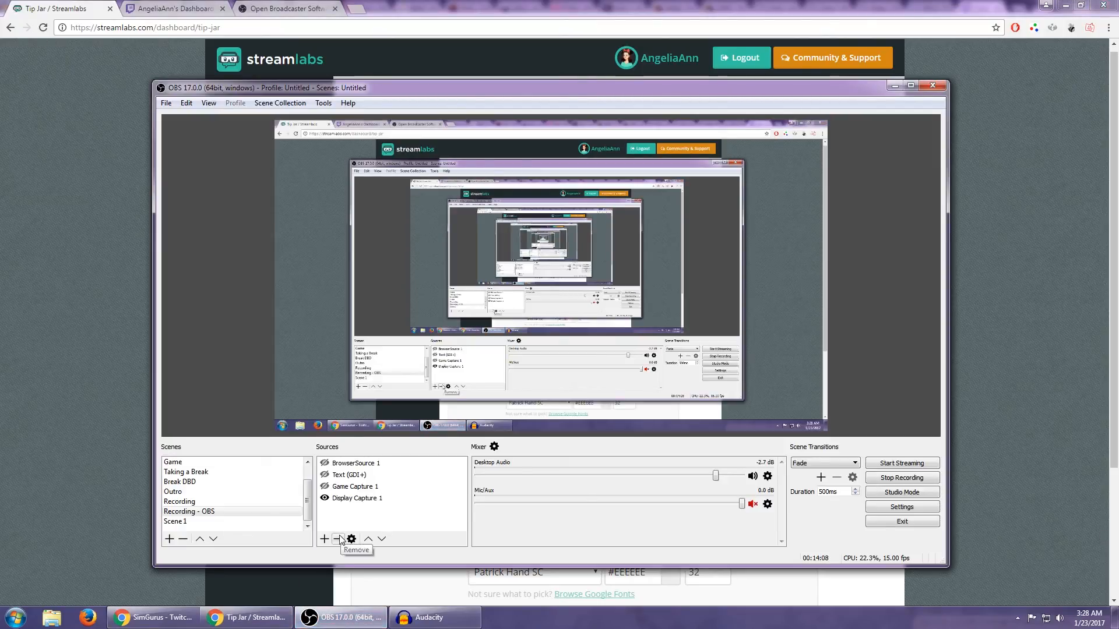